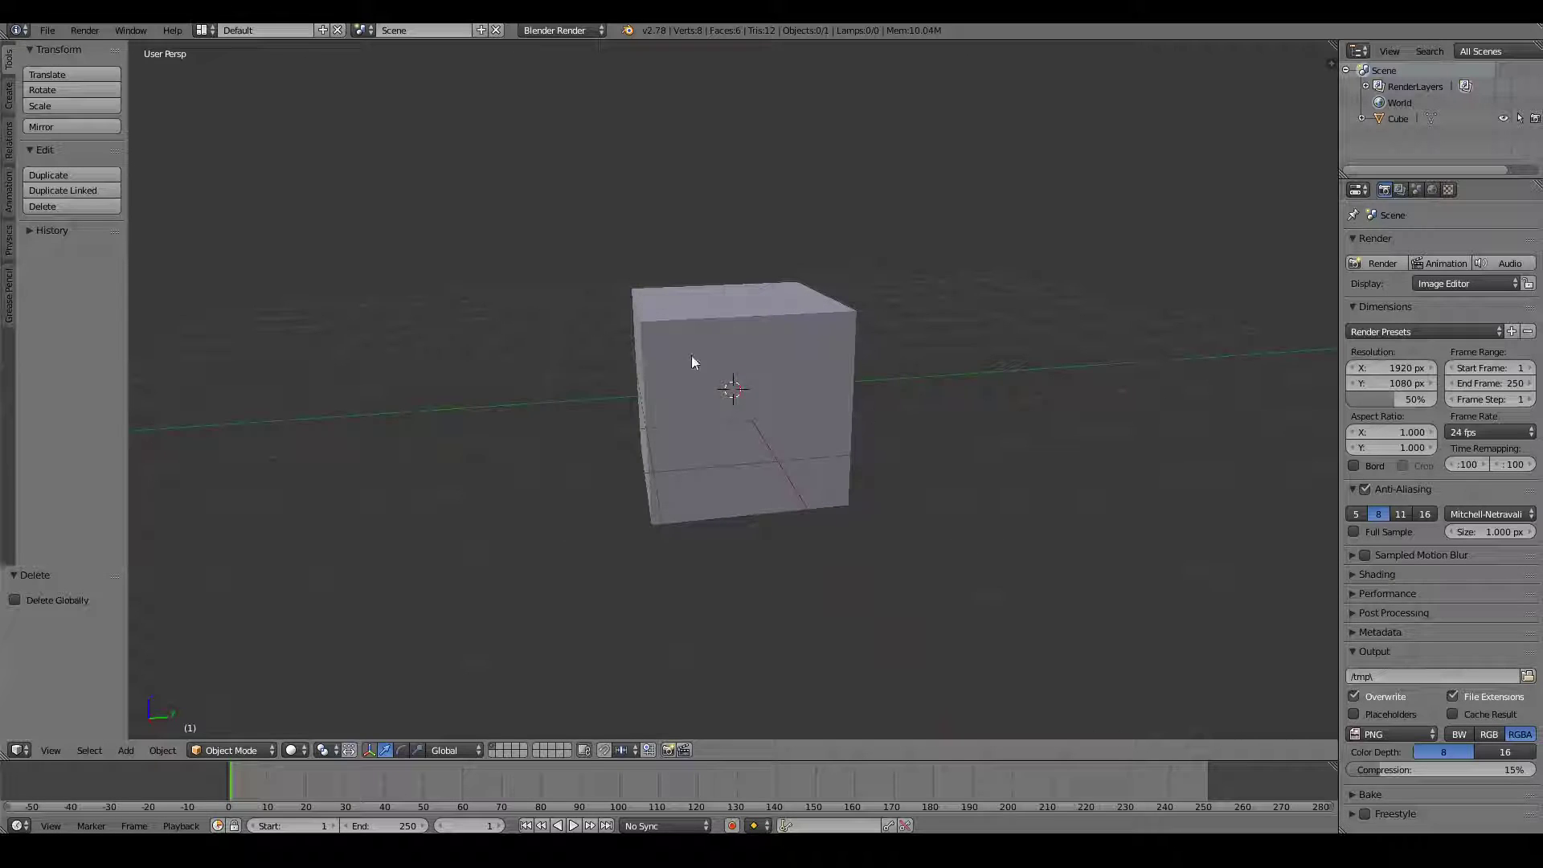
# - Select the default cube and orbit the view around it
pyautogui.rightClick(747, 363)
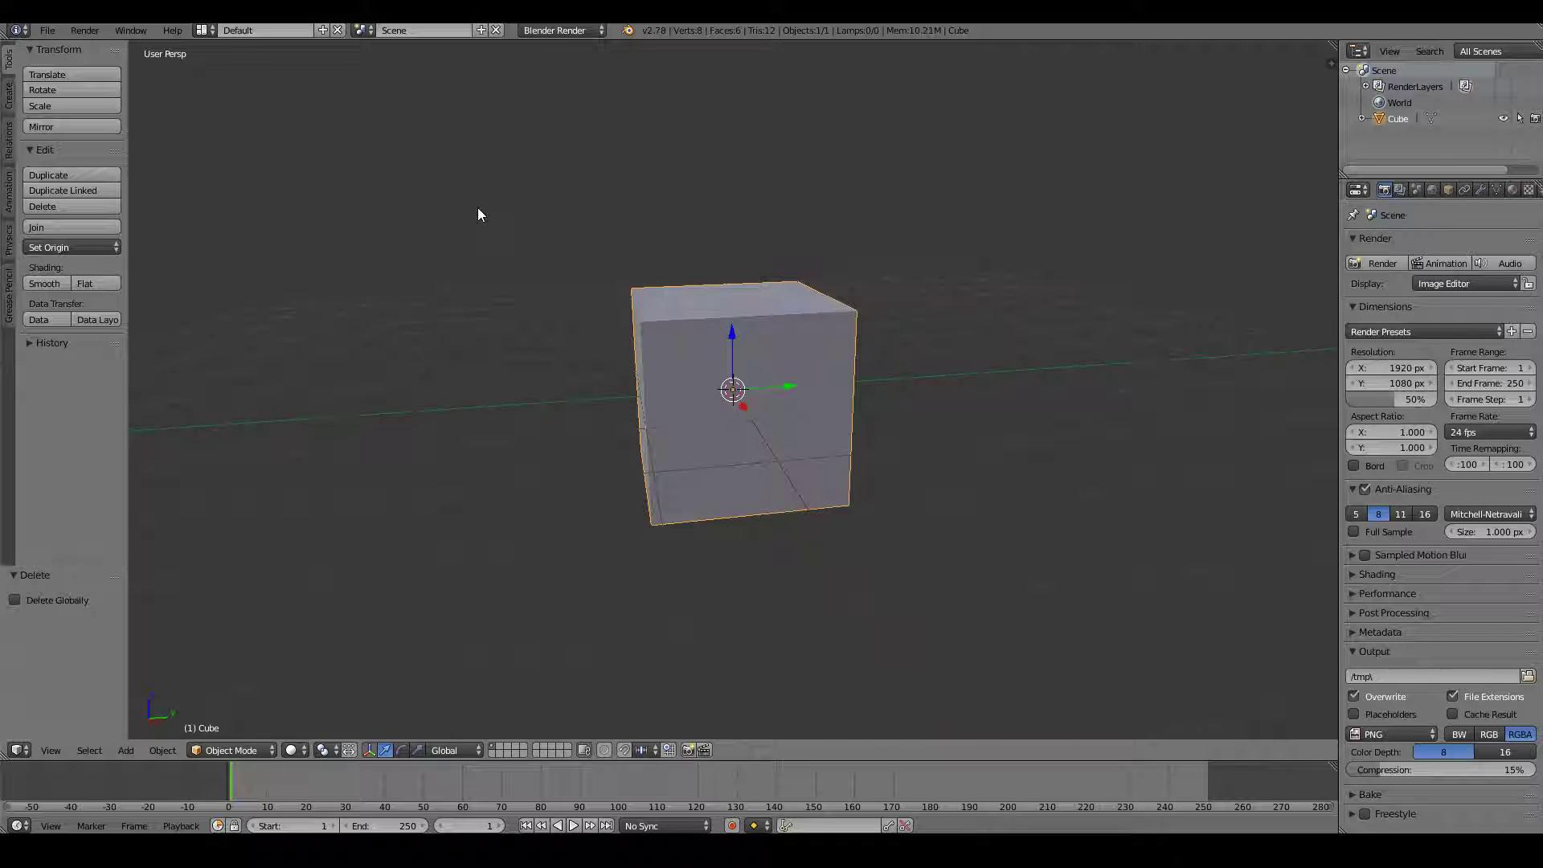
pyautogui.moveTo(493, 276); pyautogui.dragTo(640, 288, button='middle')
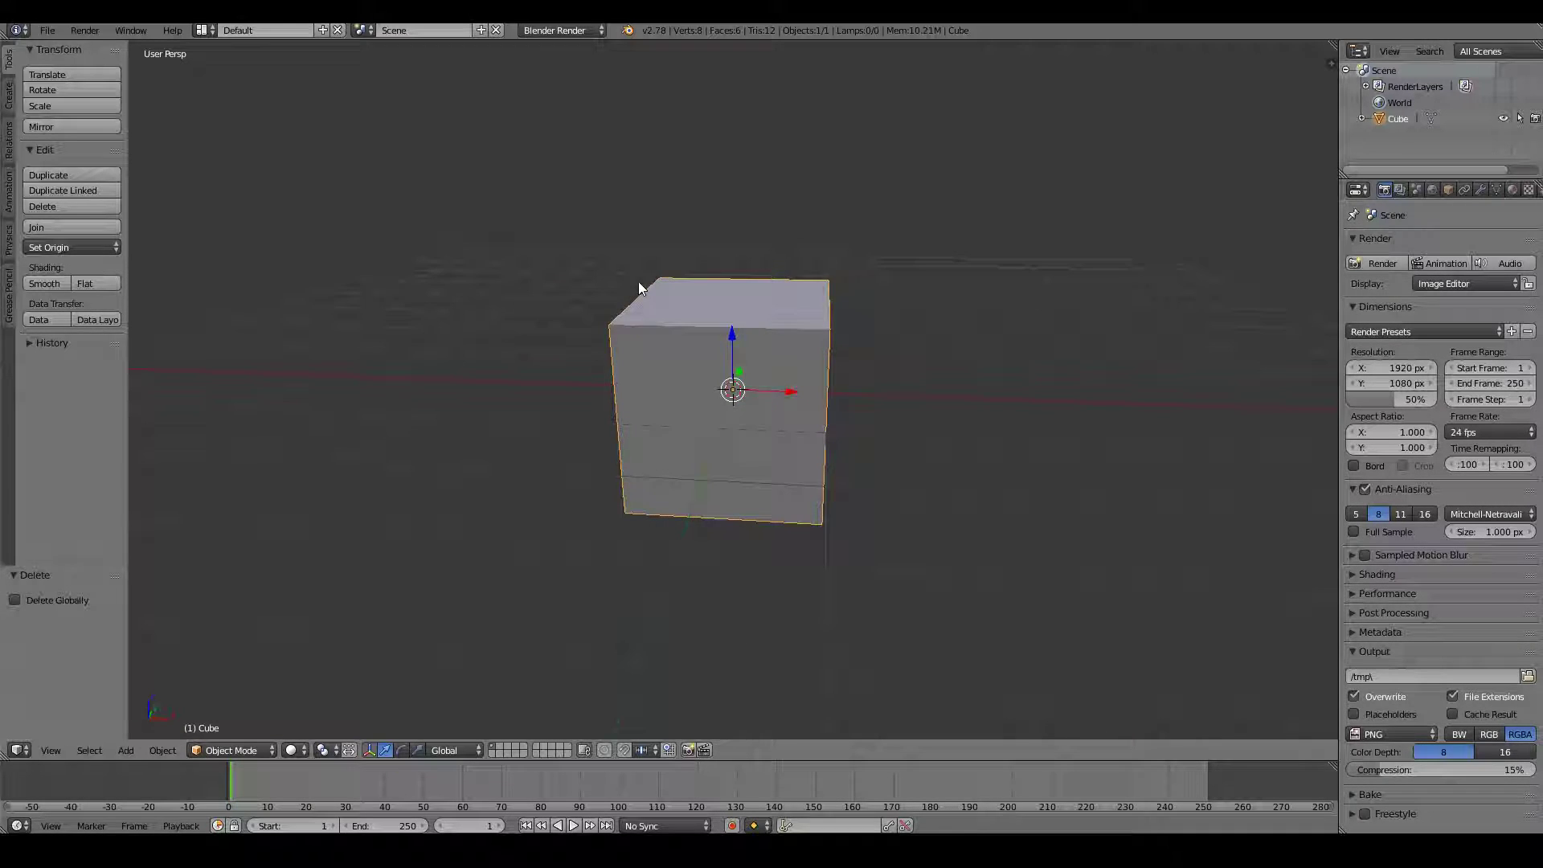
pyautogui.moveTo(992, 544); pyautogui.dragTo(810, 527, button='middle')
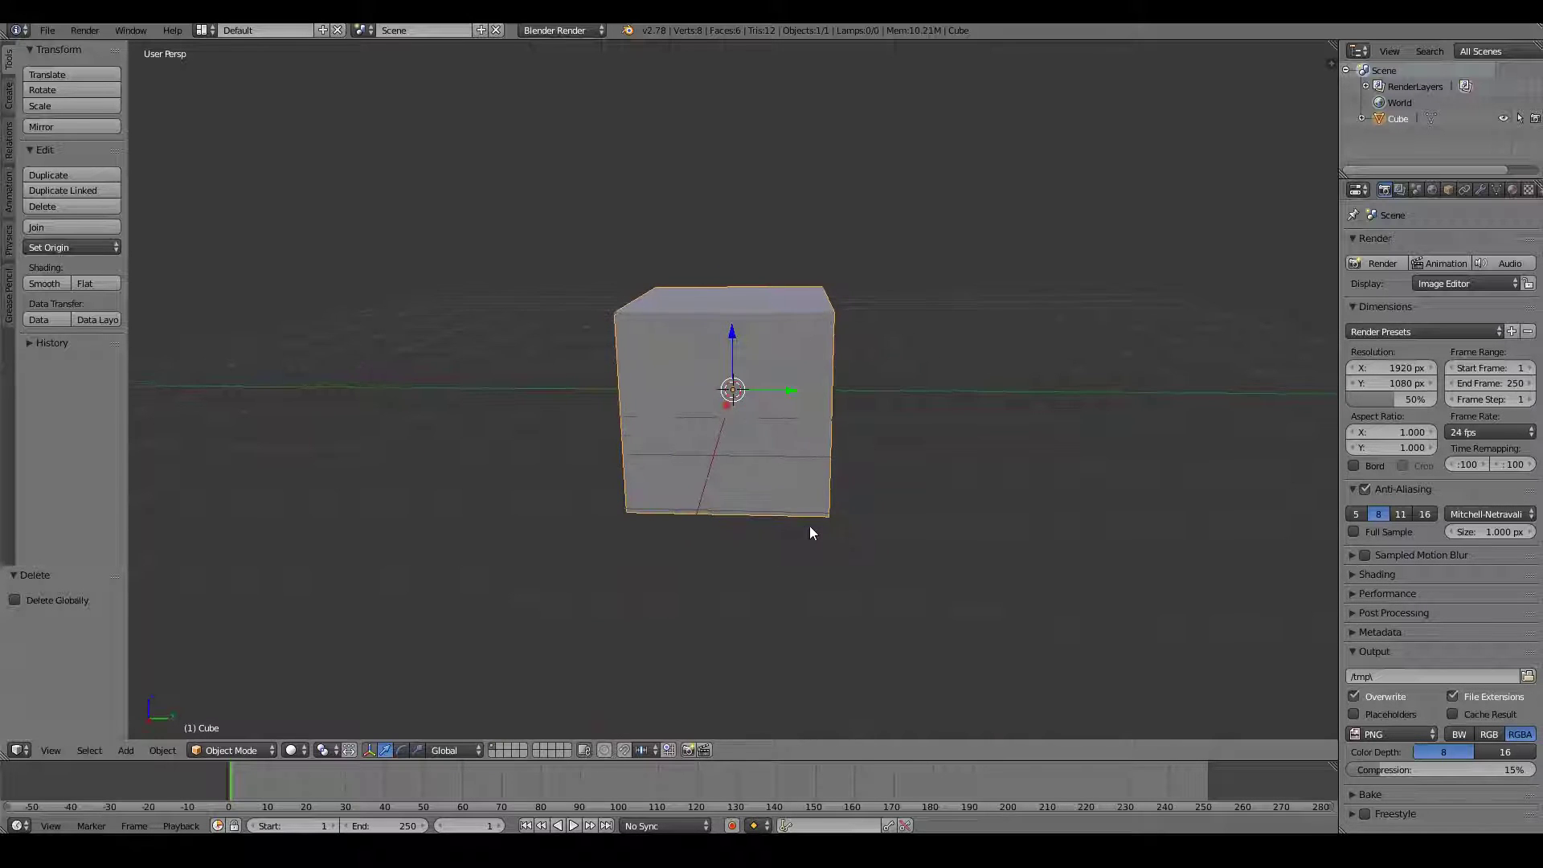
pyautogui.press('KP_1')
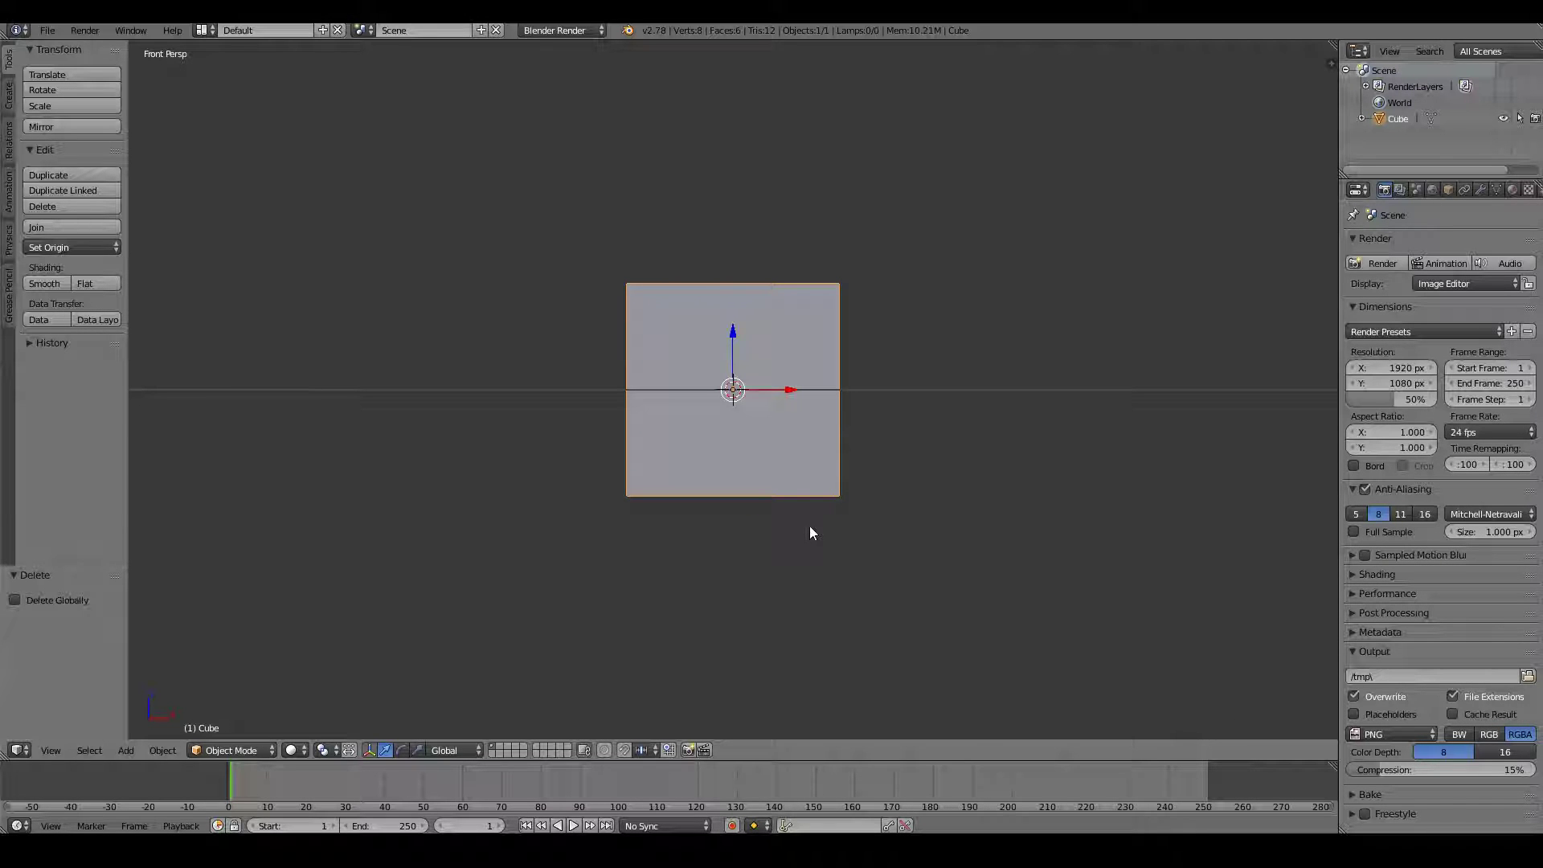
# - Switch to orthographic projection and zoom in on the cube
pyautogui.press('KP_5')
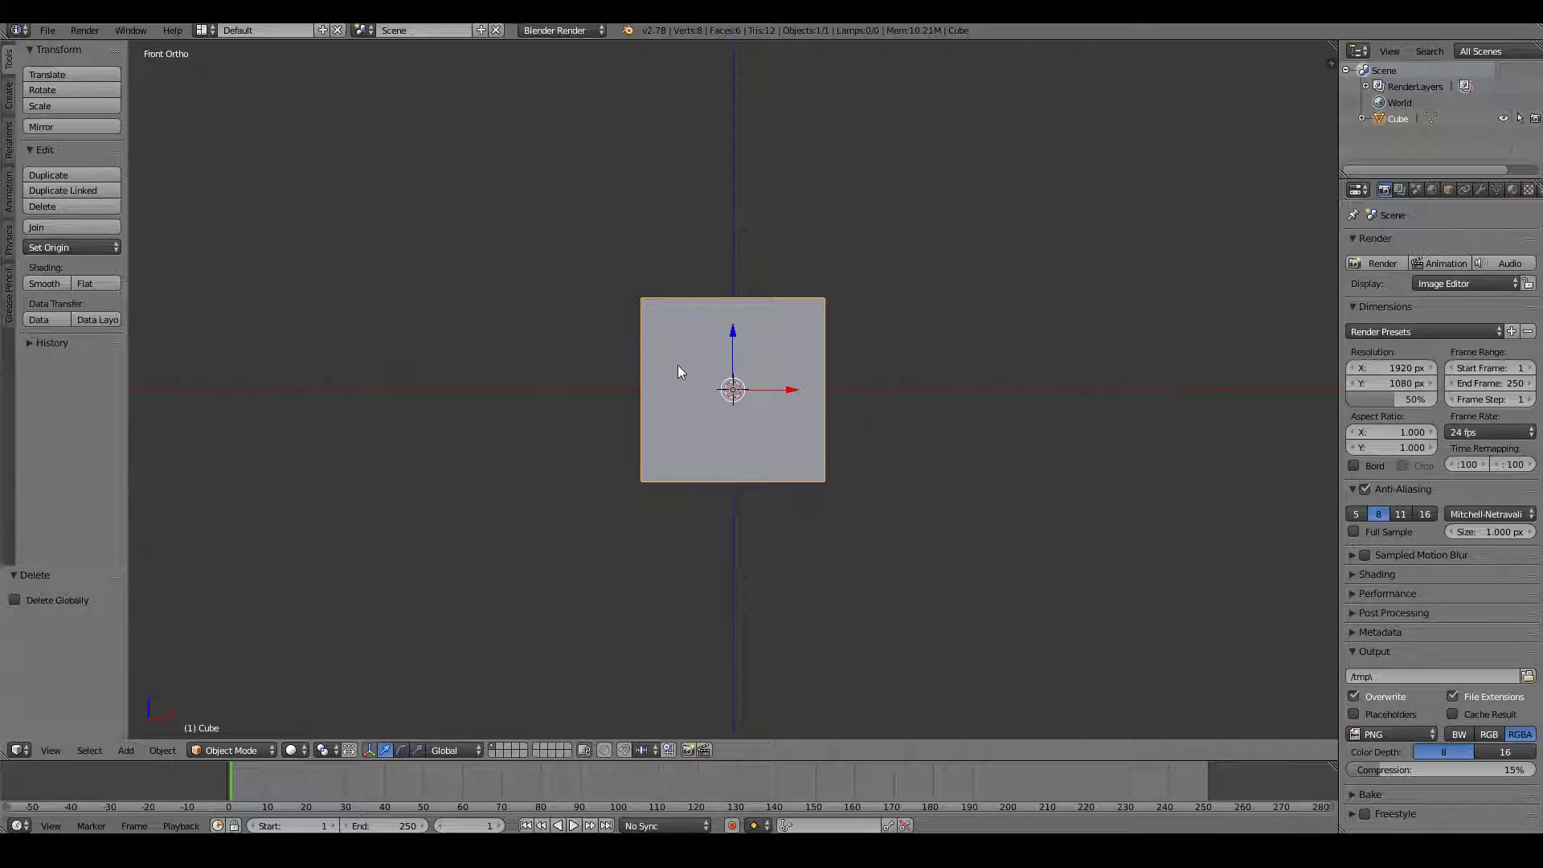
pyautogui.keyDown('shift'); pyautogui.scroll(3, 867, 403); pyautogui.keyUp('shift')
pyautogui.keyDown('shift'); pyautogui.scroll(-2, 868, 403); pyautogui.keyUp('shift')
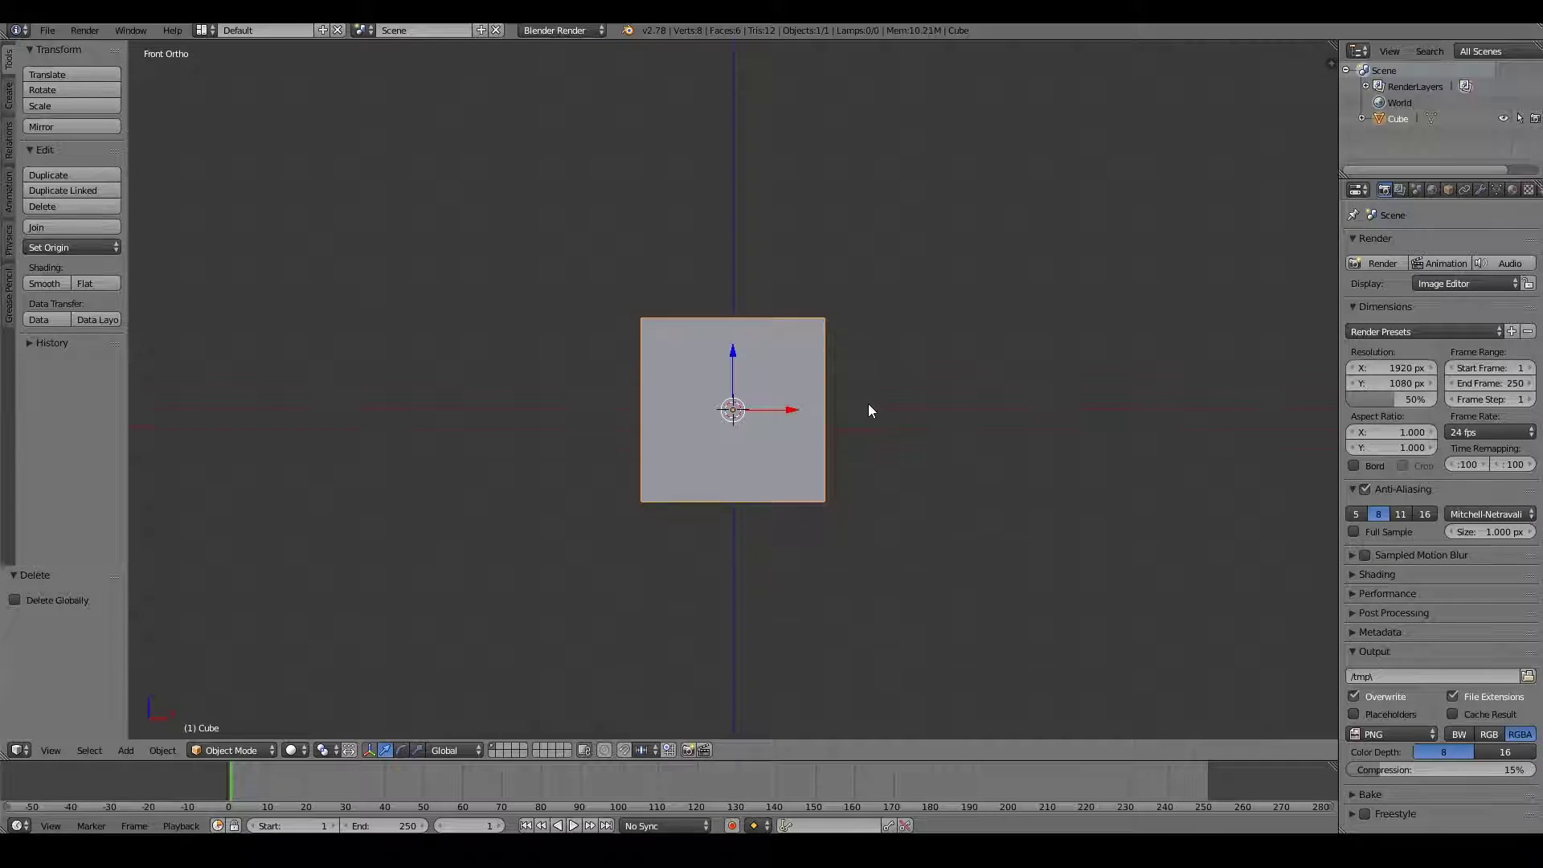
pyautogui.keyDown('shift'); pyautogui.scroll(3, 868, 409); pyautogui.keyUp('shift')
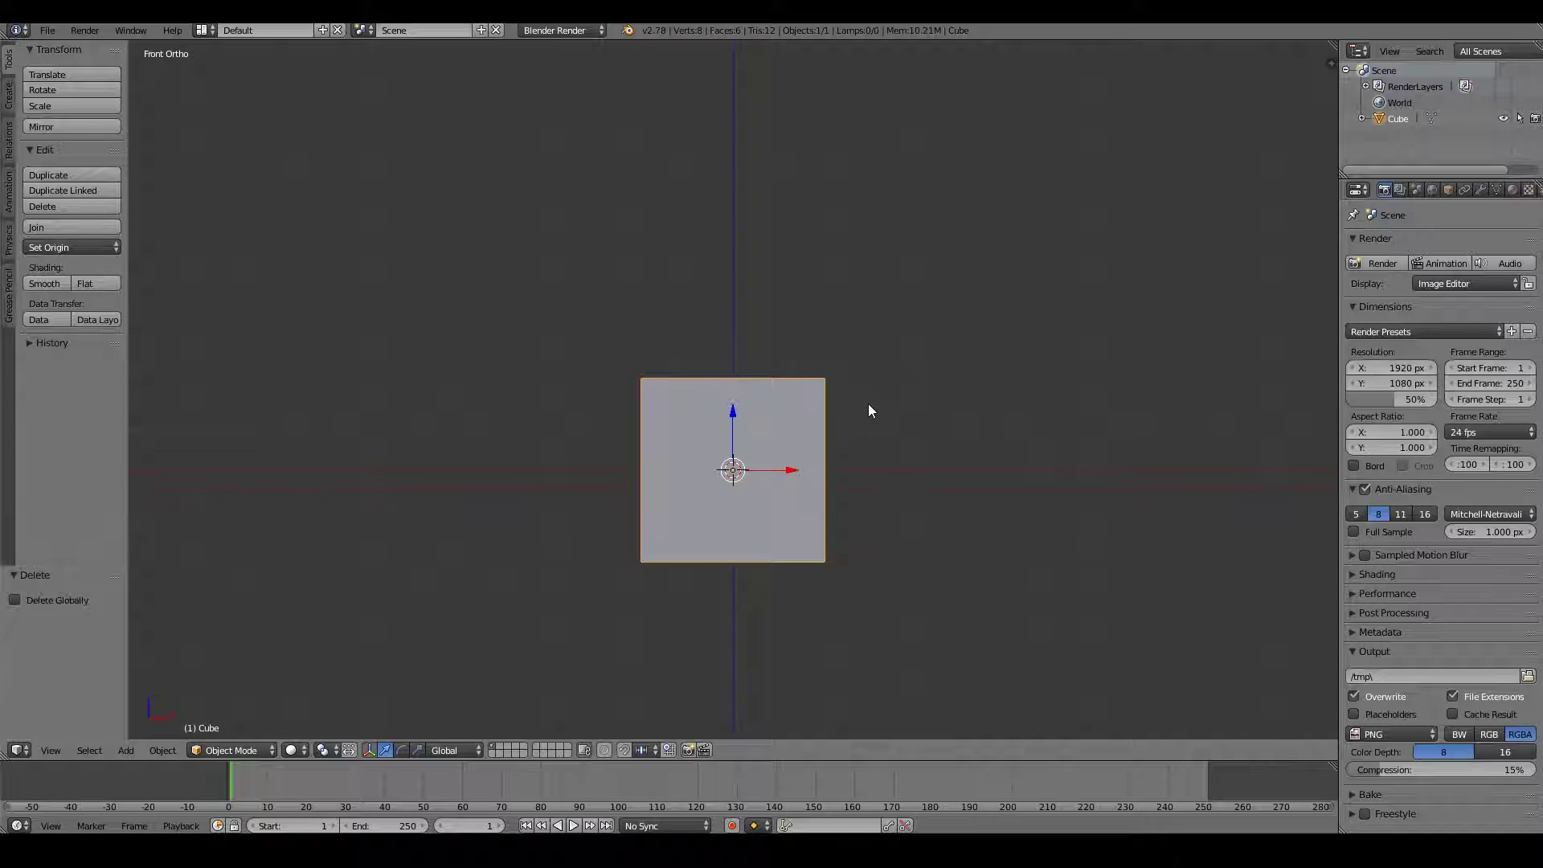
pyautogui.keyDown('shift'); pyautogui.scroll(1, 868, 410); pyautogui.keyUp('shift')
pyautogui.keyDown('shift'); pyautogui.scroll(1, 868, 410); pyautogui.keyUp('shift')
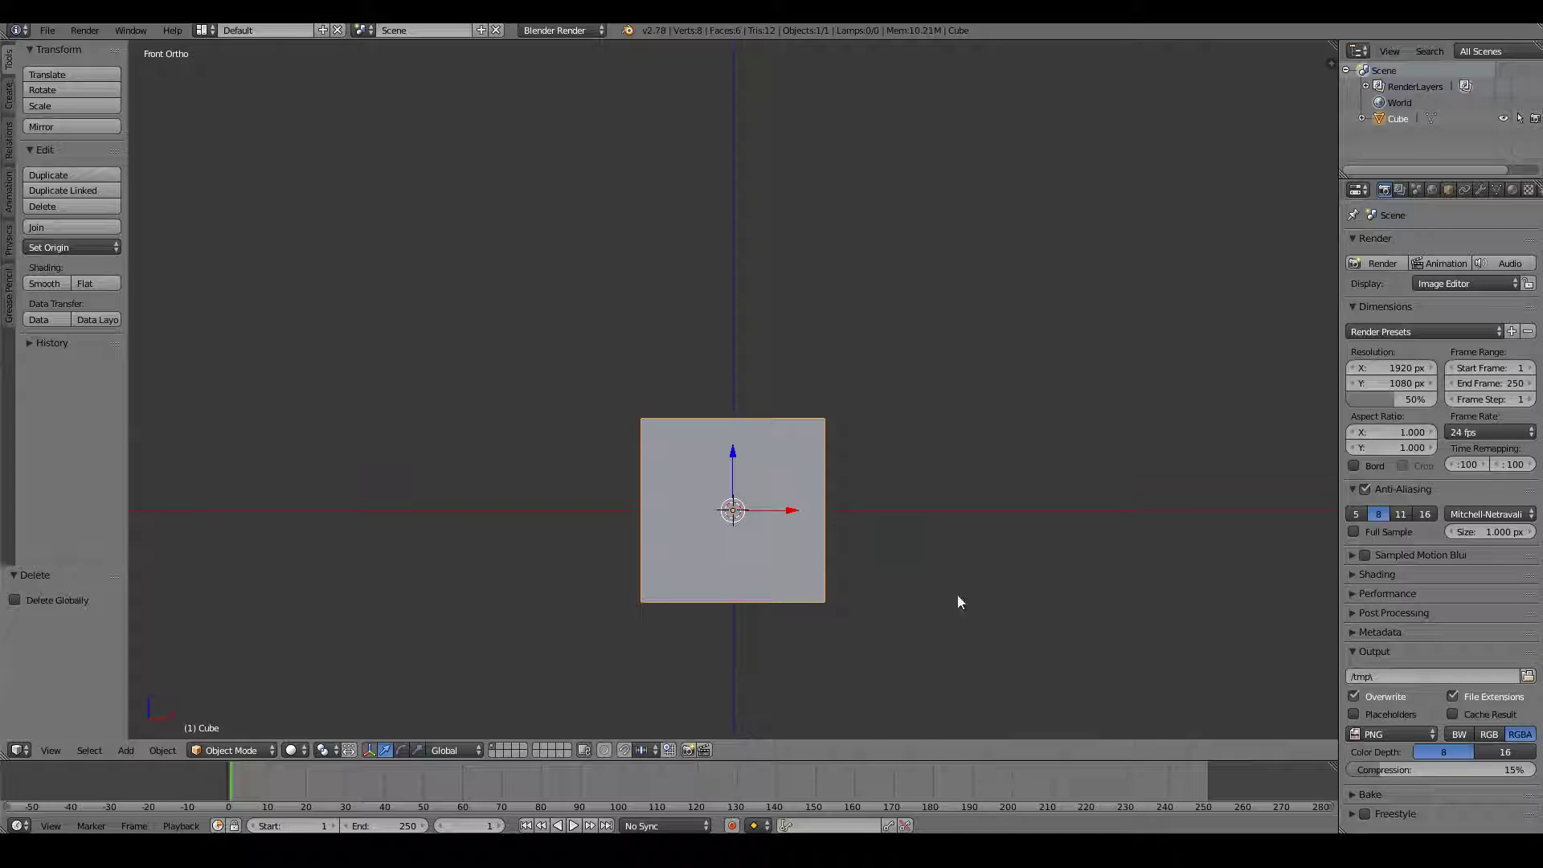
# - Begin a Z-axis scale of the cube, then cancel it so the size stays unchanged
pyautogui.press('s')
pyautogui.press('z')
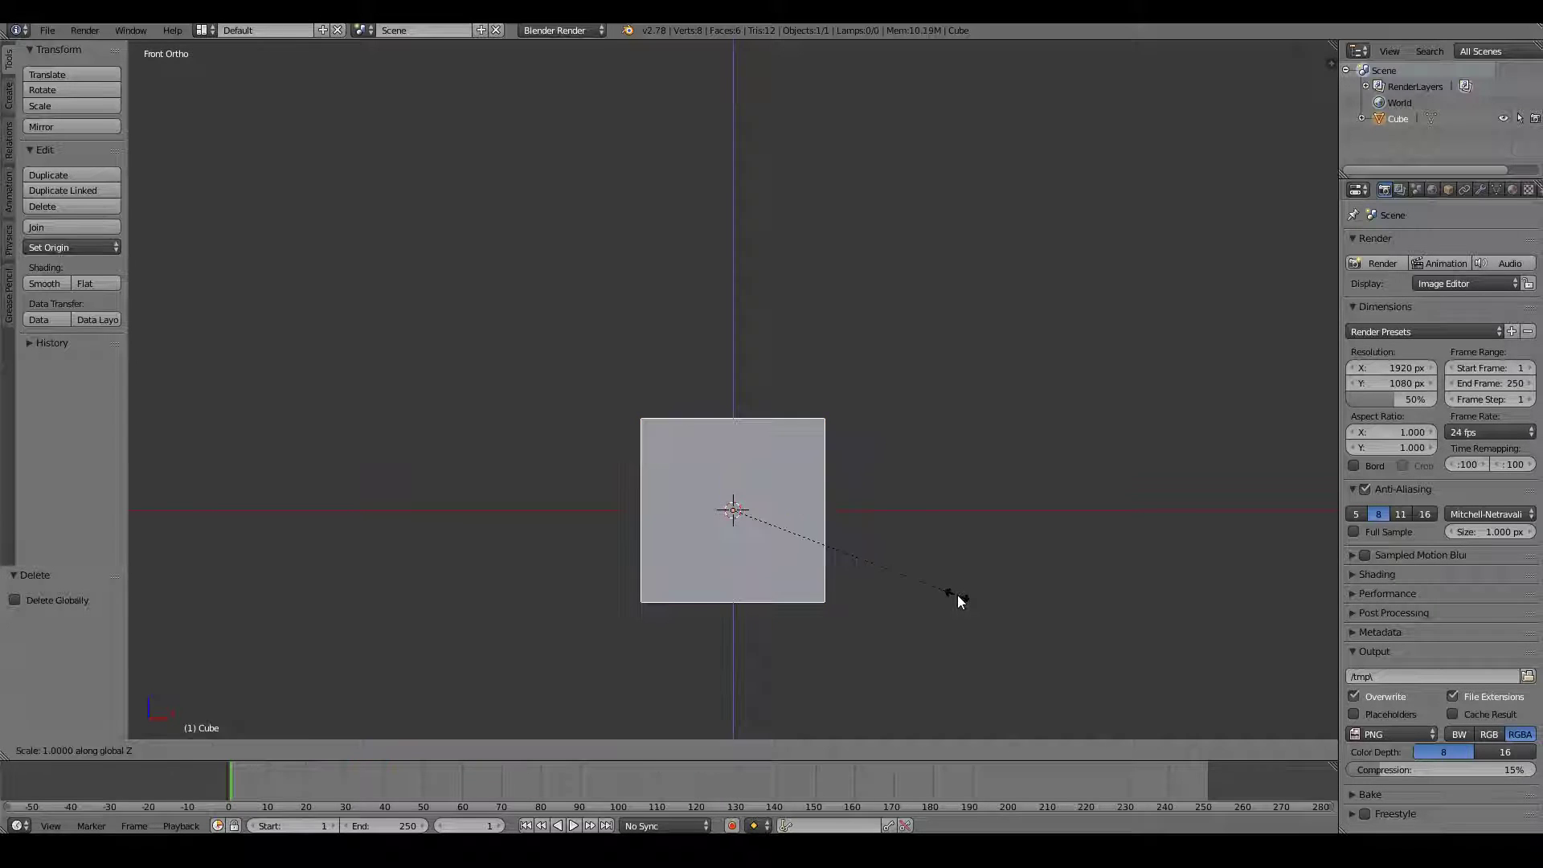
pyautogui.press('Escape')
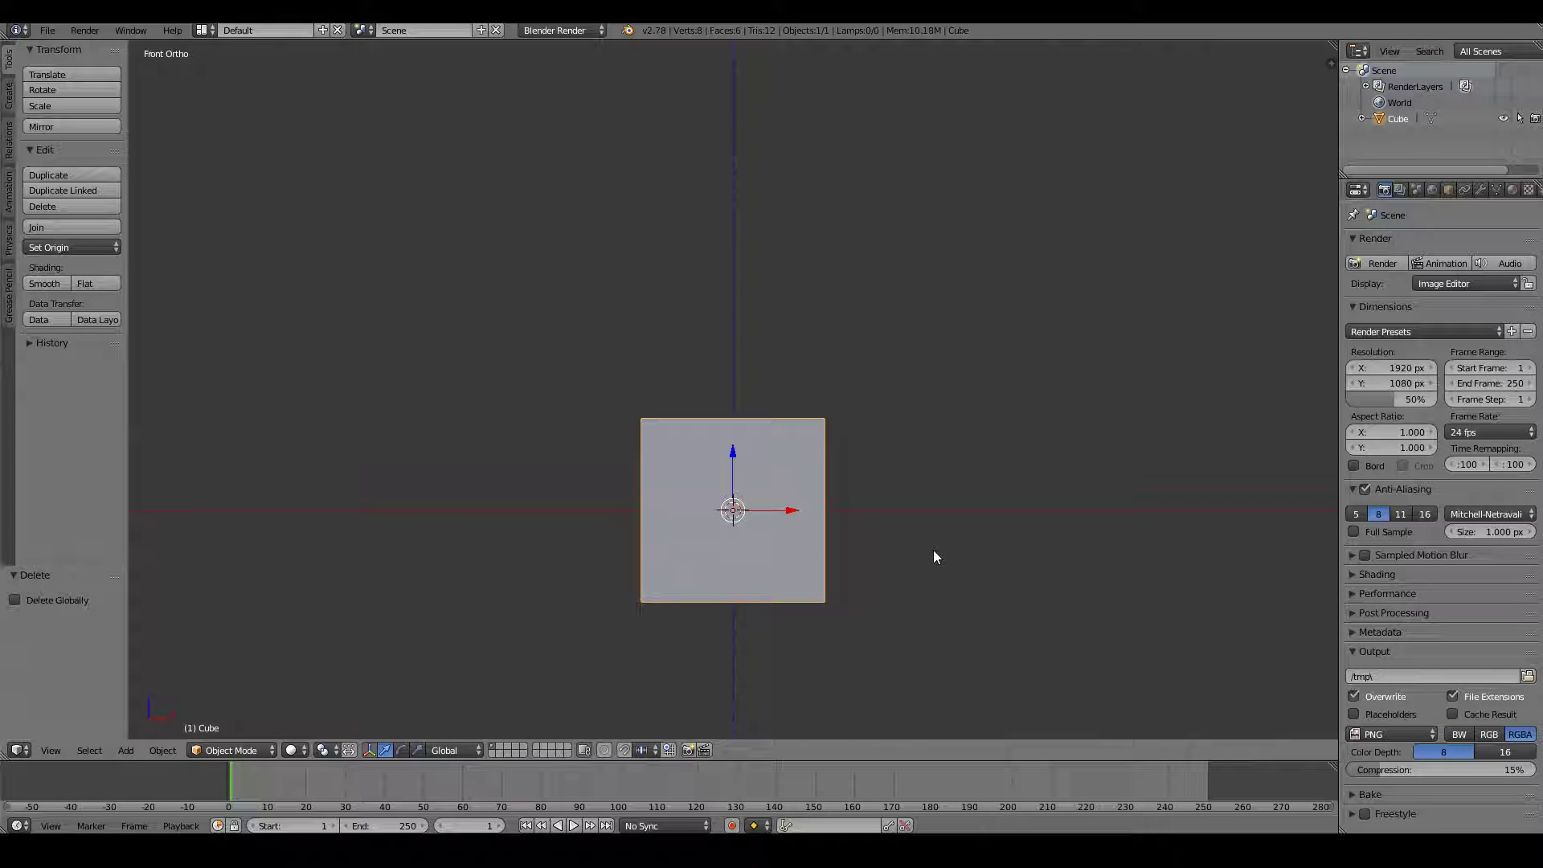
# - Enter Edit Mode, deselect all, and box-select the cube's lower front vertices
pyautogui.press('Tab')
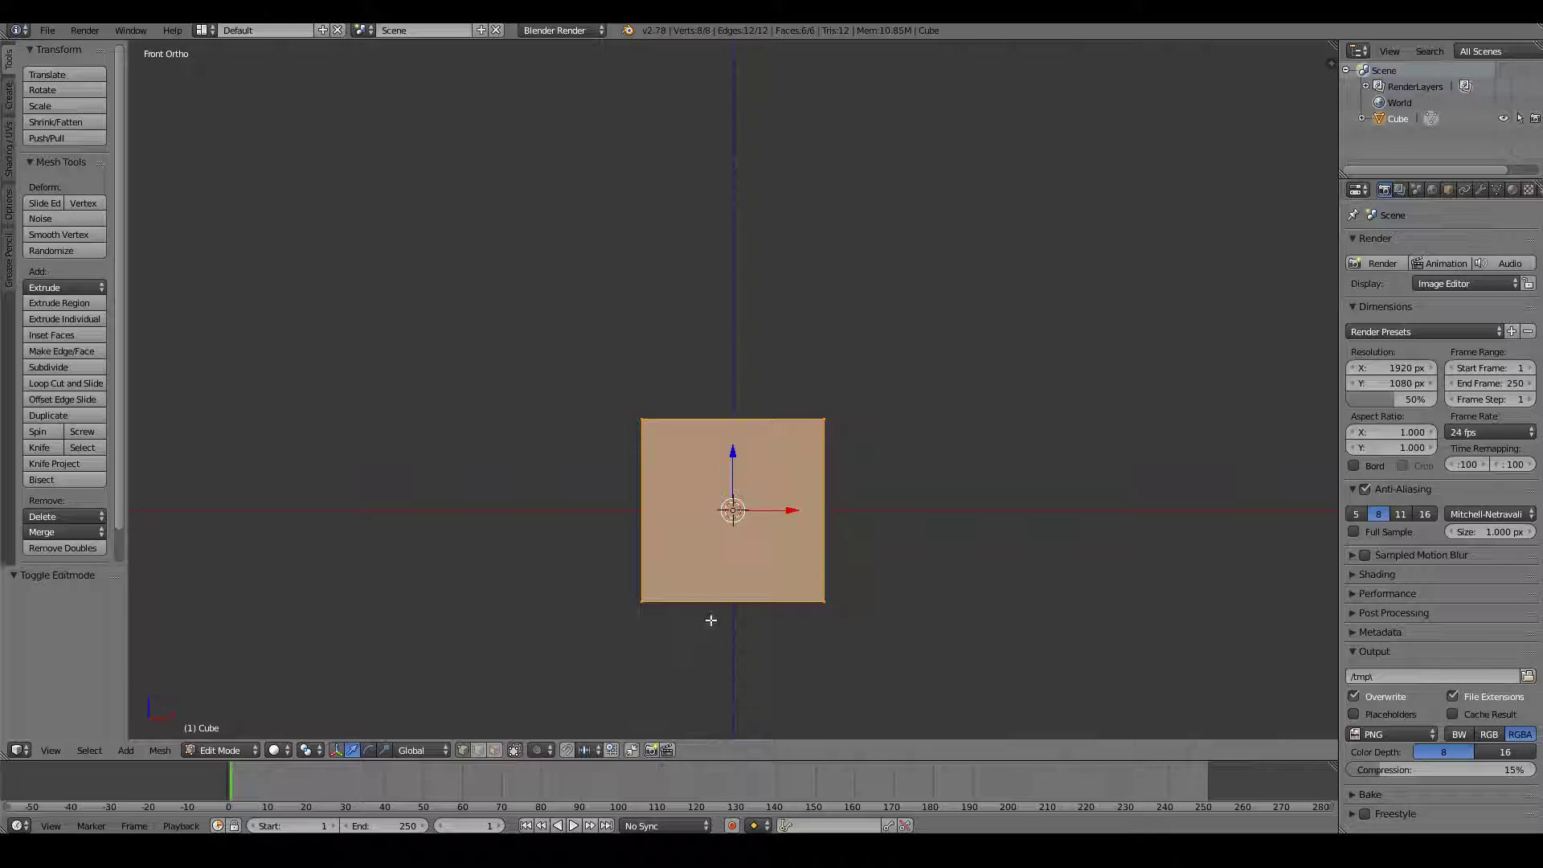
pyautogui.press('a')
pyautogui.press('b')
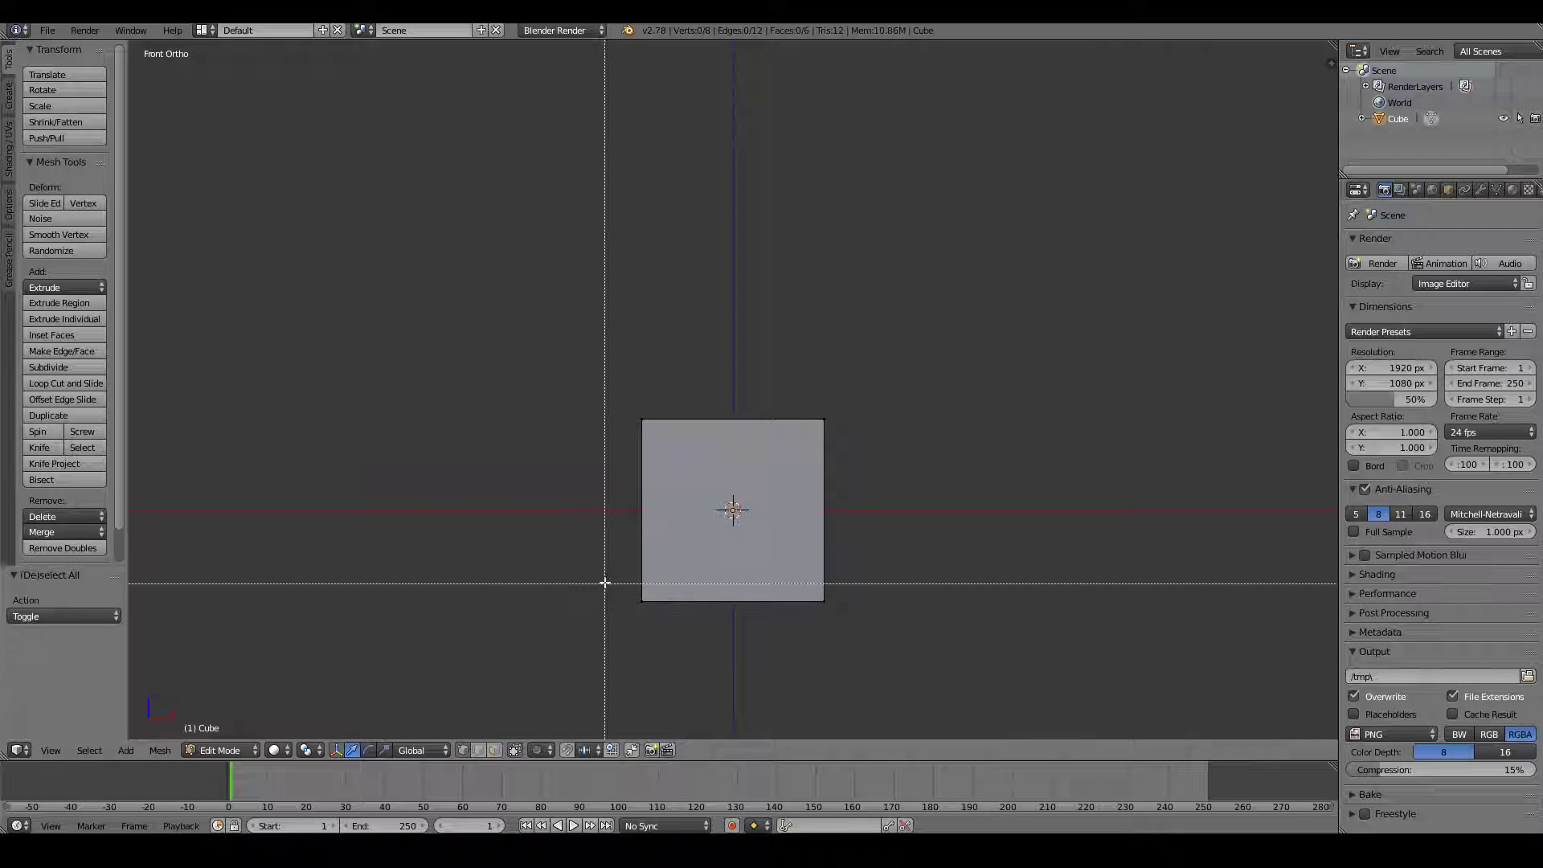
pyautogui.moveTo(578, 568); pyautogui.dragTo(978, 622)
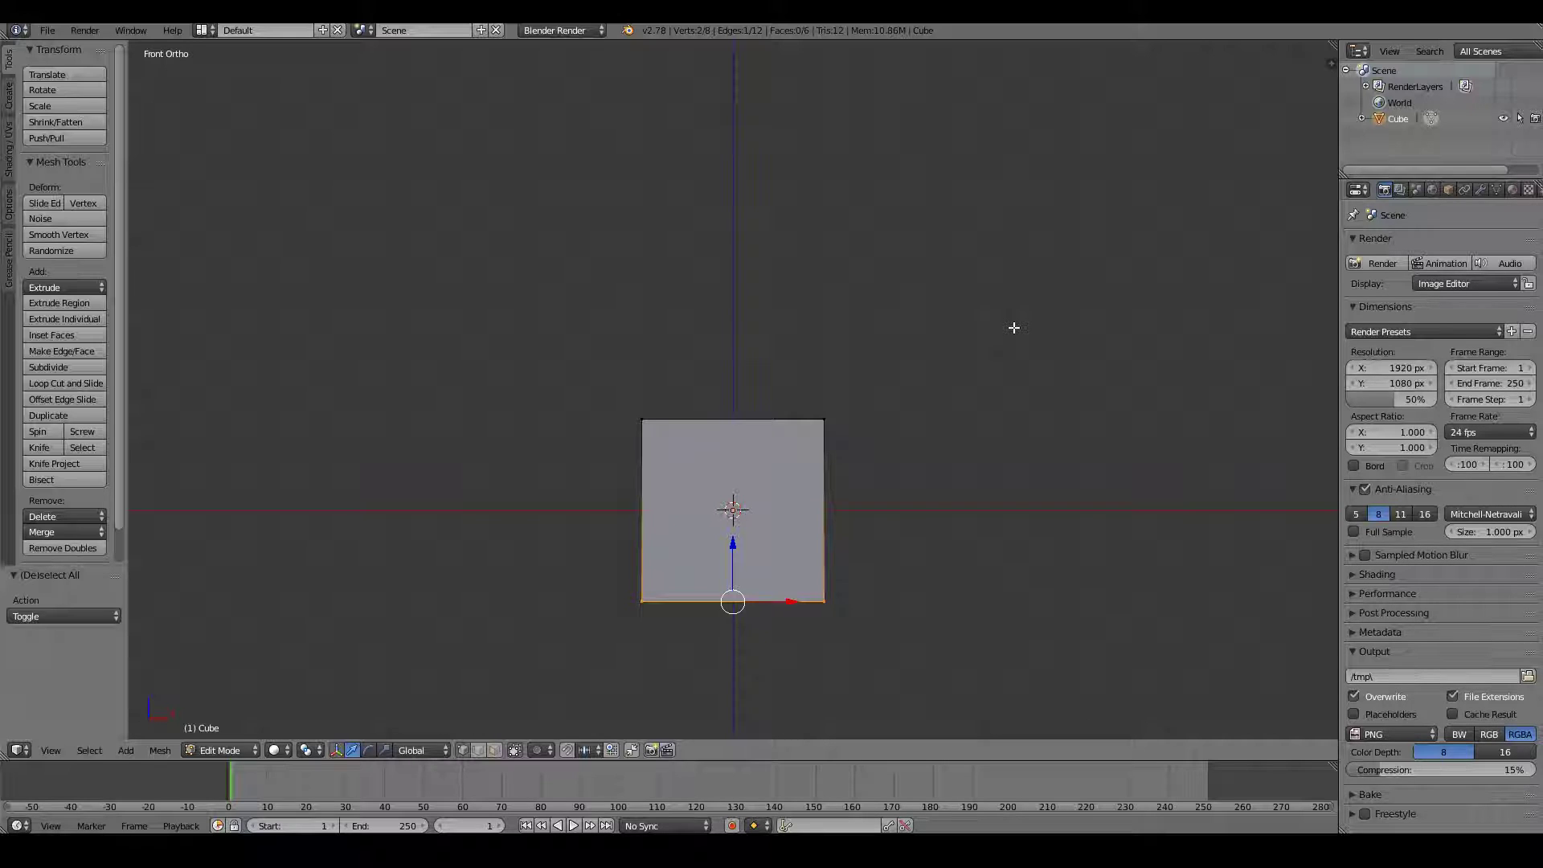
pyautogui.moveTo(1014, 327); pyautogui.dragTo(876, 348, button='middle')
pyautogui.moveTo(813, 599); pyautogui.dragTo(866, 576, button='middle')
pyautogui.moveTo(756, 626); pyautogui.dragTo(725, 537, button='middle')
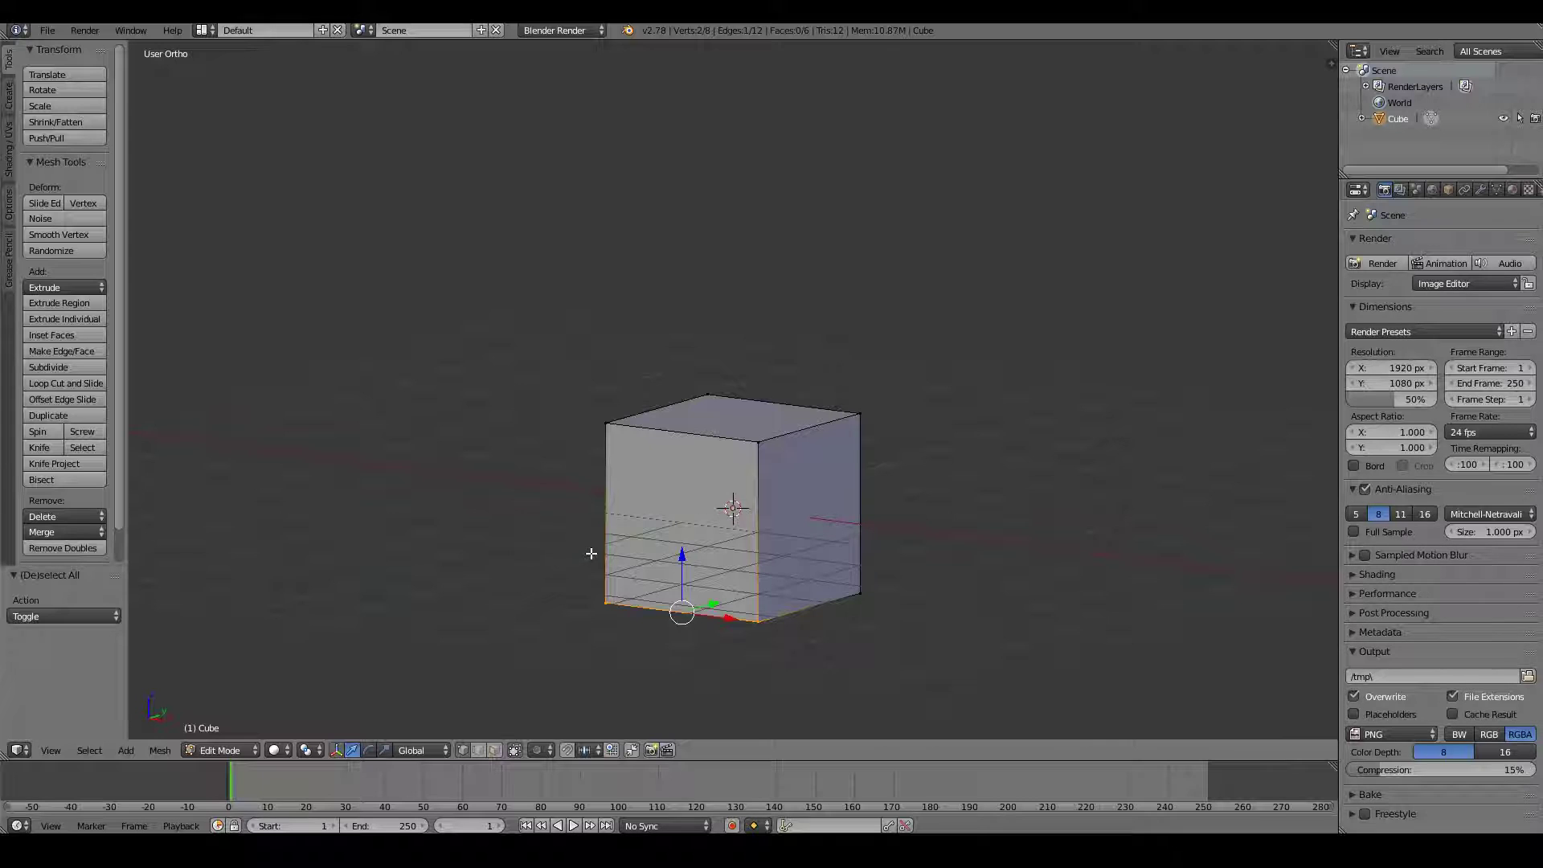
pyautogui.press('b')
pyautogui.moveTo(569, 509); pyautogui.dragTo(782, 637)
# - Turn off Limit selection to visible and box-select all four bottom vertices
pyautogui.click(515, 750)
pyautogui.scroll(1, 708, 577)
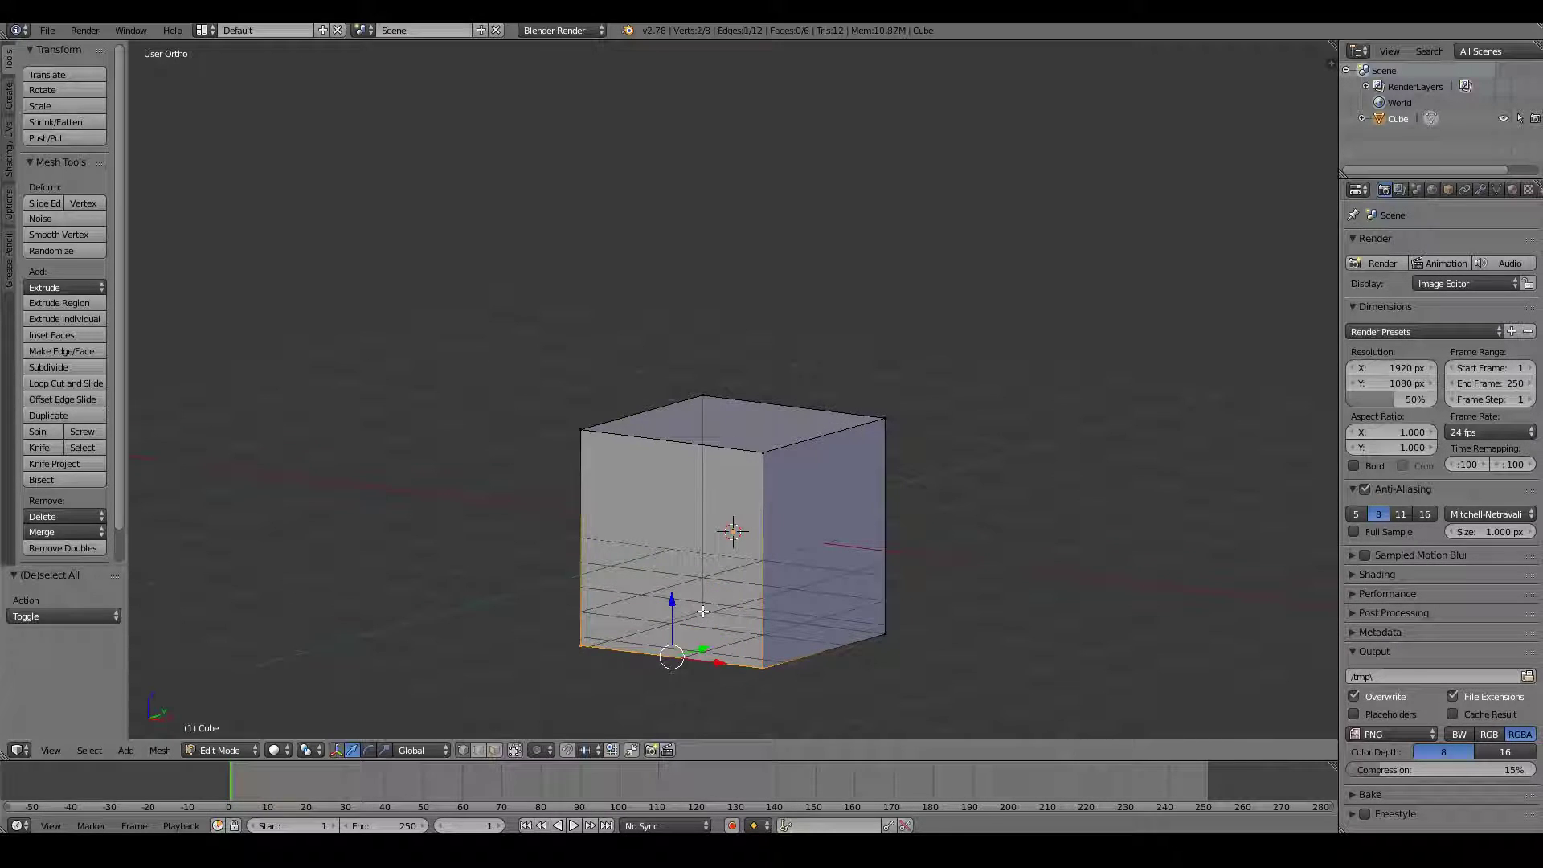
pyautogui.moveTo(703, 612); pyautogui.dragTo(630, 617, button='middle')
pyautogui.moveTo(561, 546); pyautogui.dragTo(884, 633)
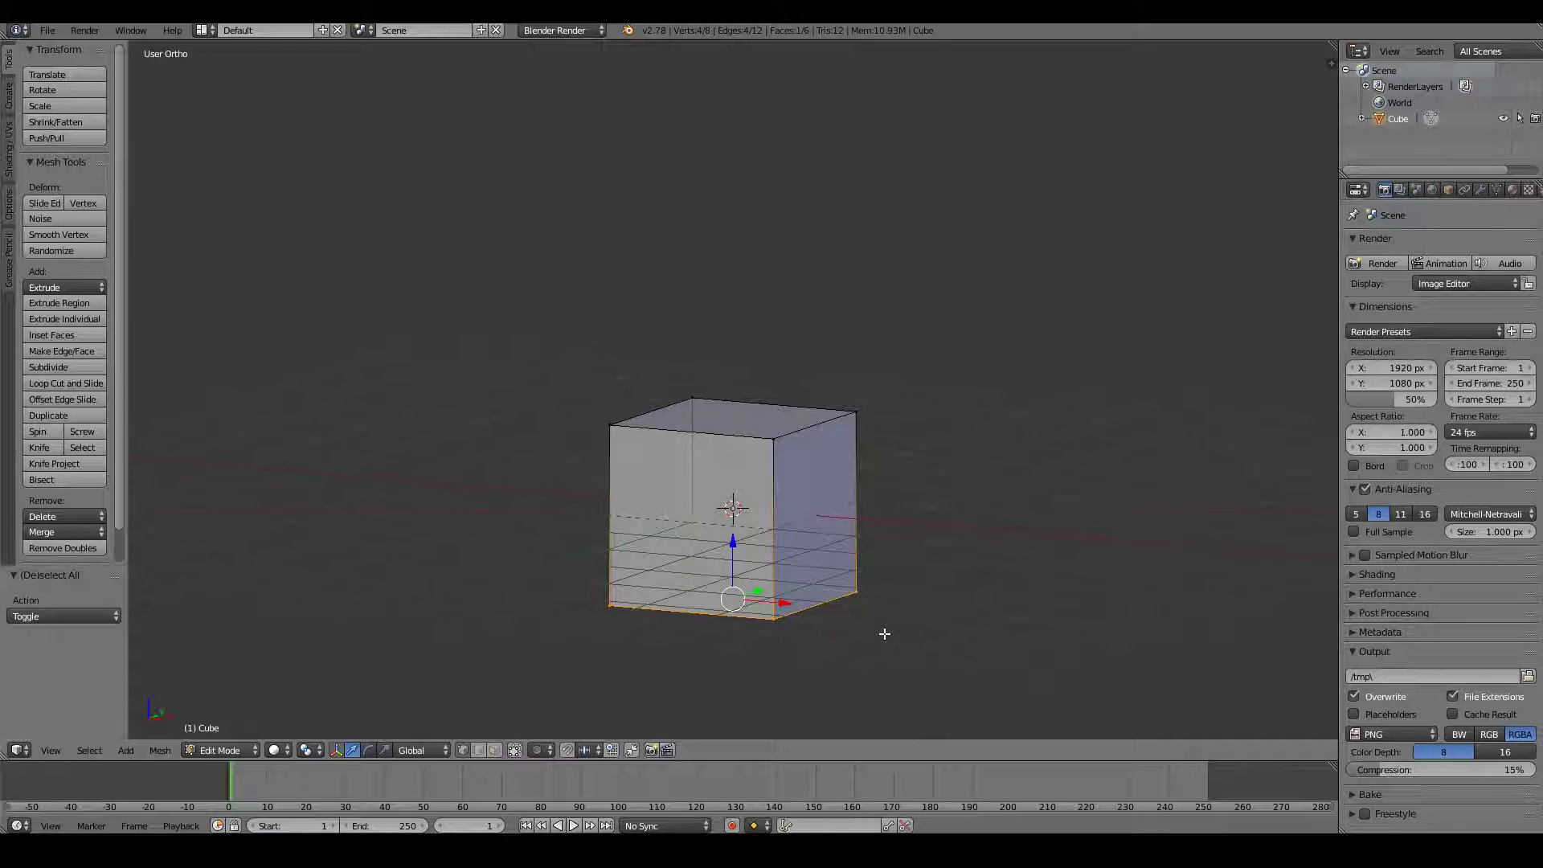
pyautogui.press('KP_1')
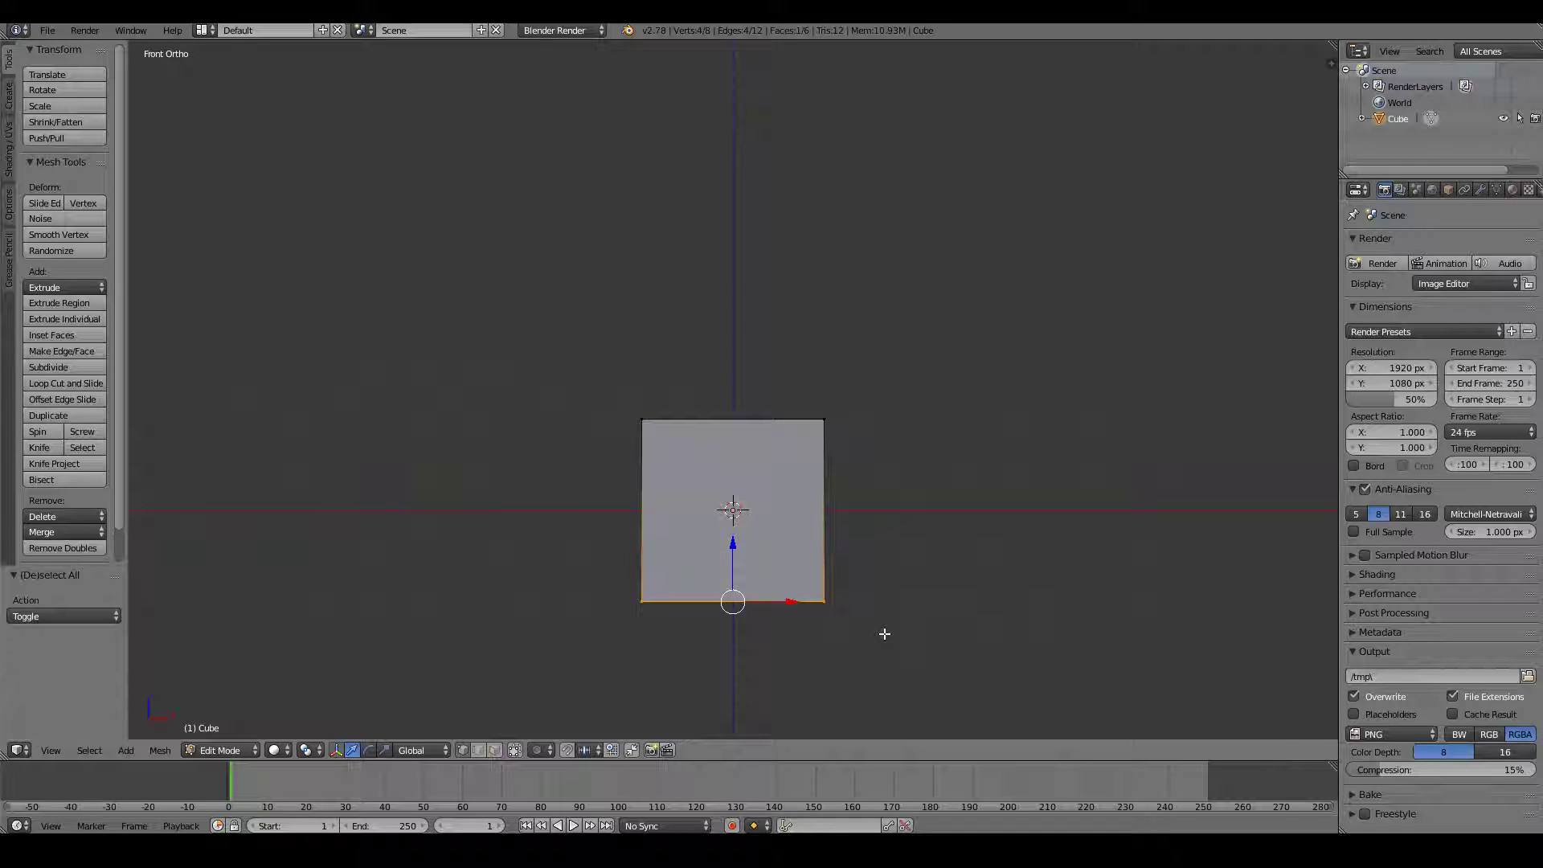
# - Raise the bottom vertices 1 unit along Z to halve the cube's height
pyautogui.press('g')
pyautogui.press('z')
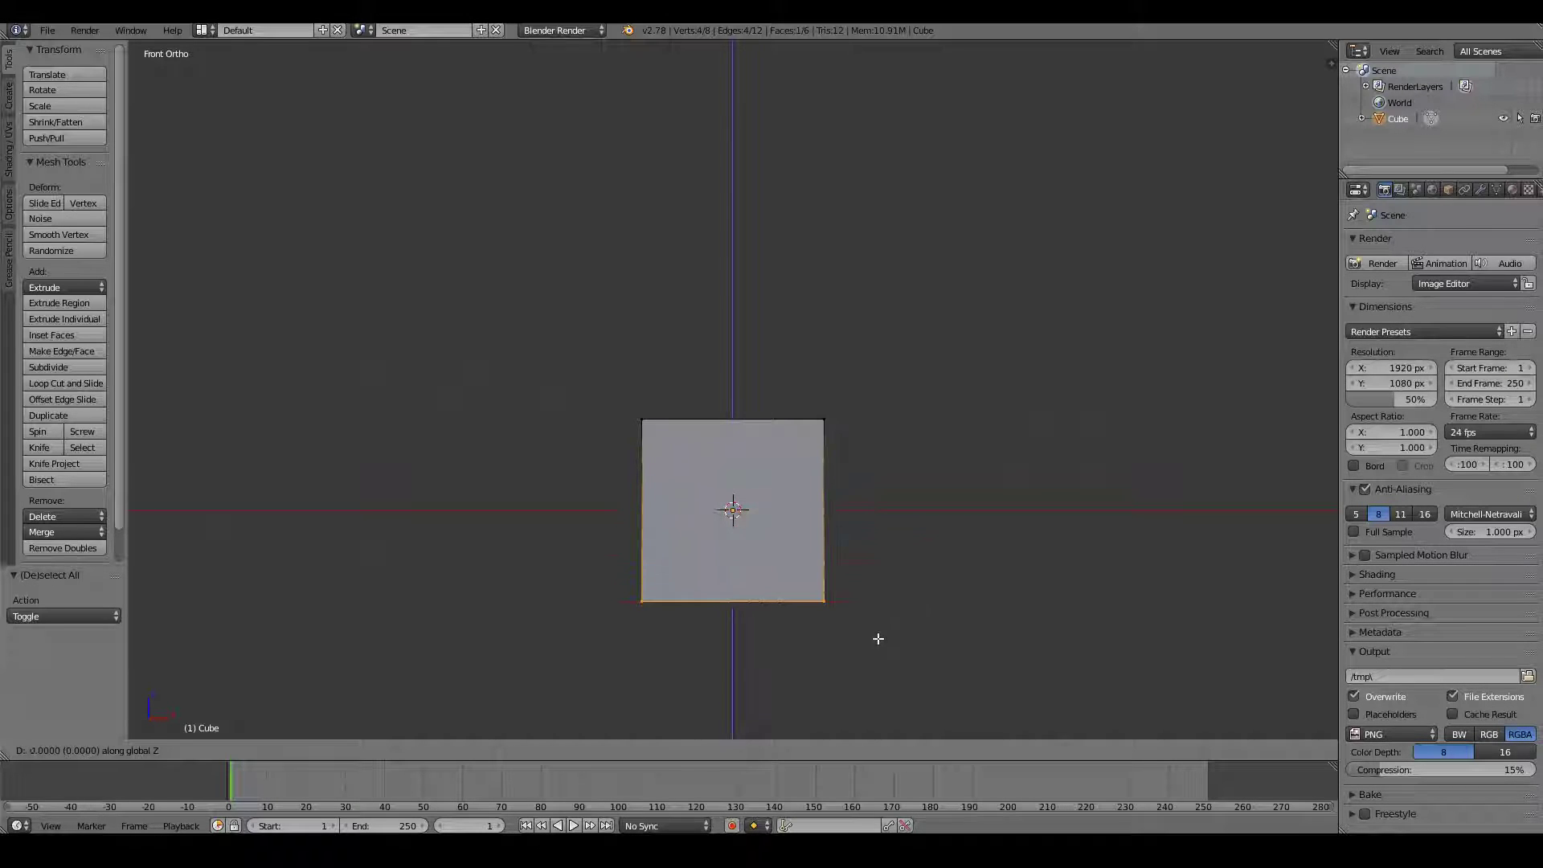
pyautogui.click(896, 547)
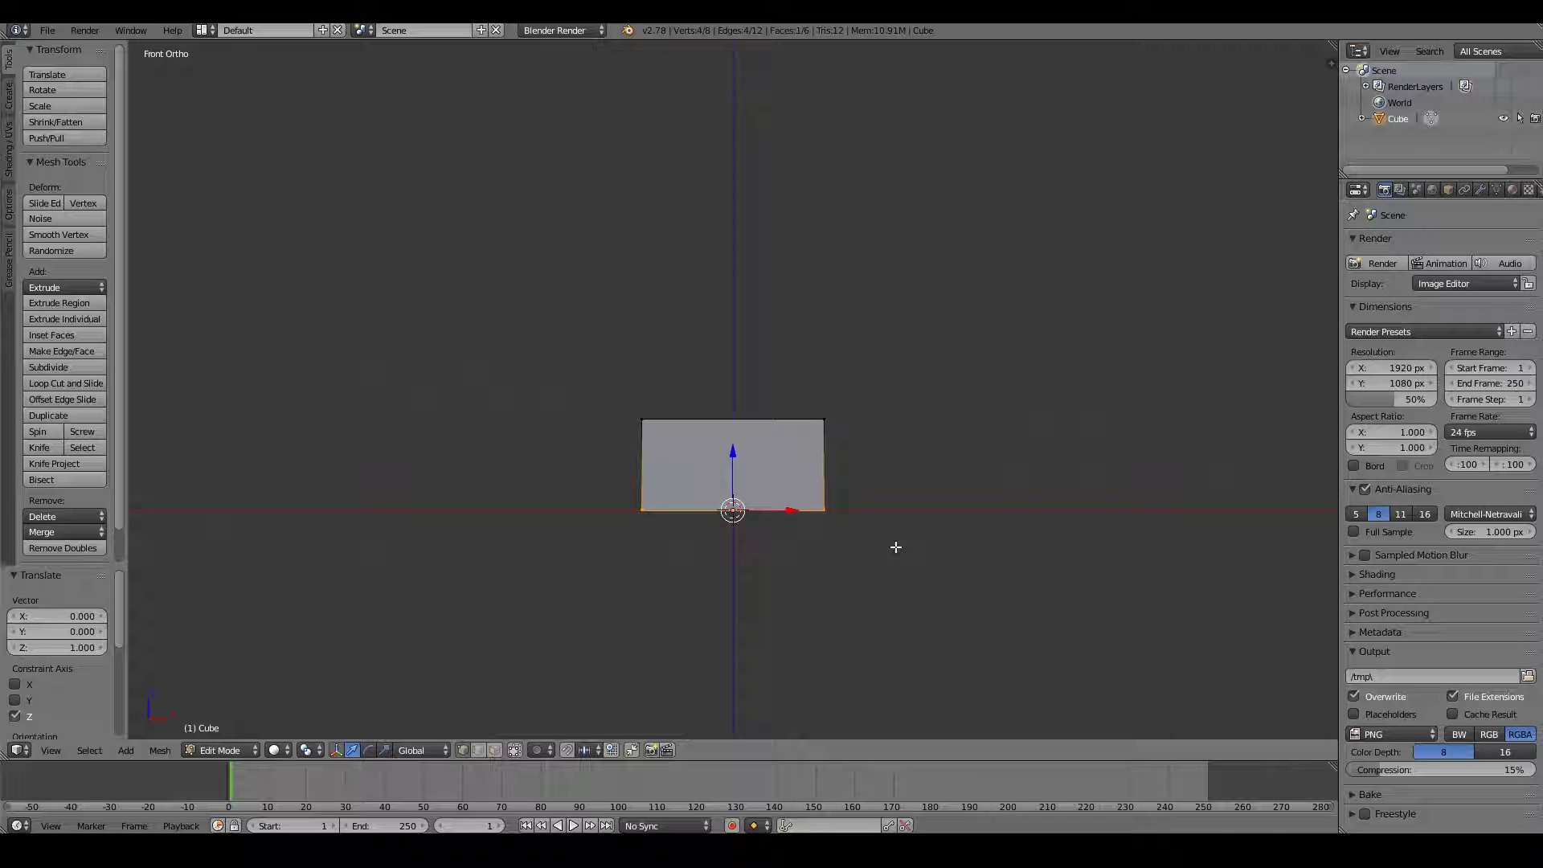
pyautogui.moveTo(913, 489); pyautogui.dragTo(770, 502, button='middle')
# - In Right view, move the right-side vertices 0.4 inward along Y
pyautogui.press('KP_3')
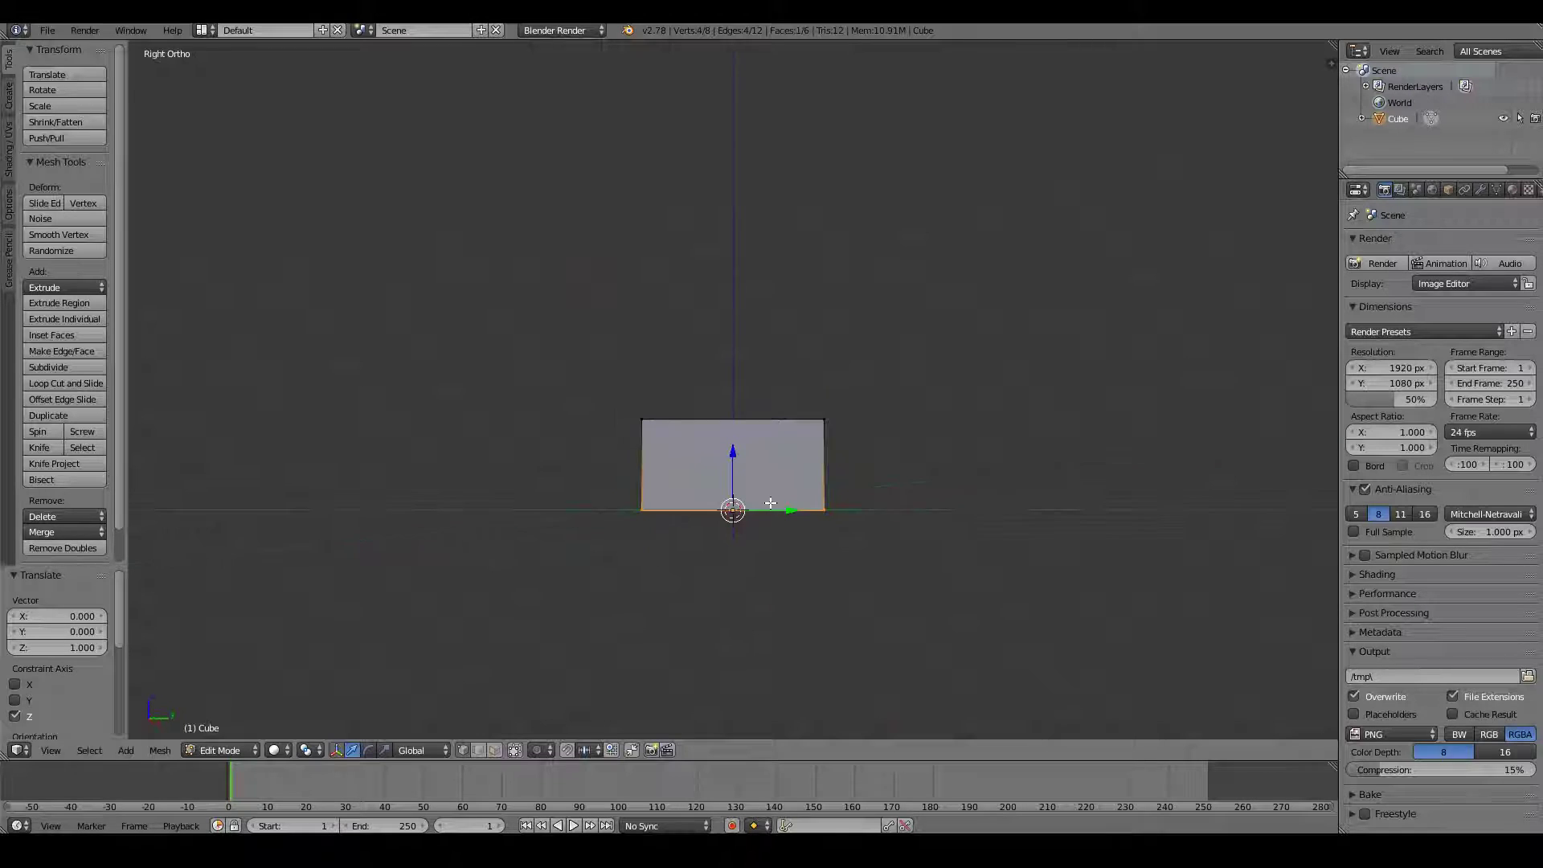
pyautogui.press('a')
pyautogui.press('b')
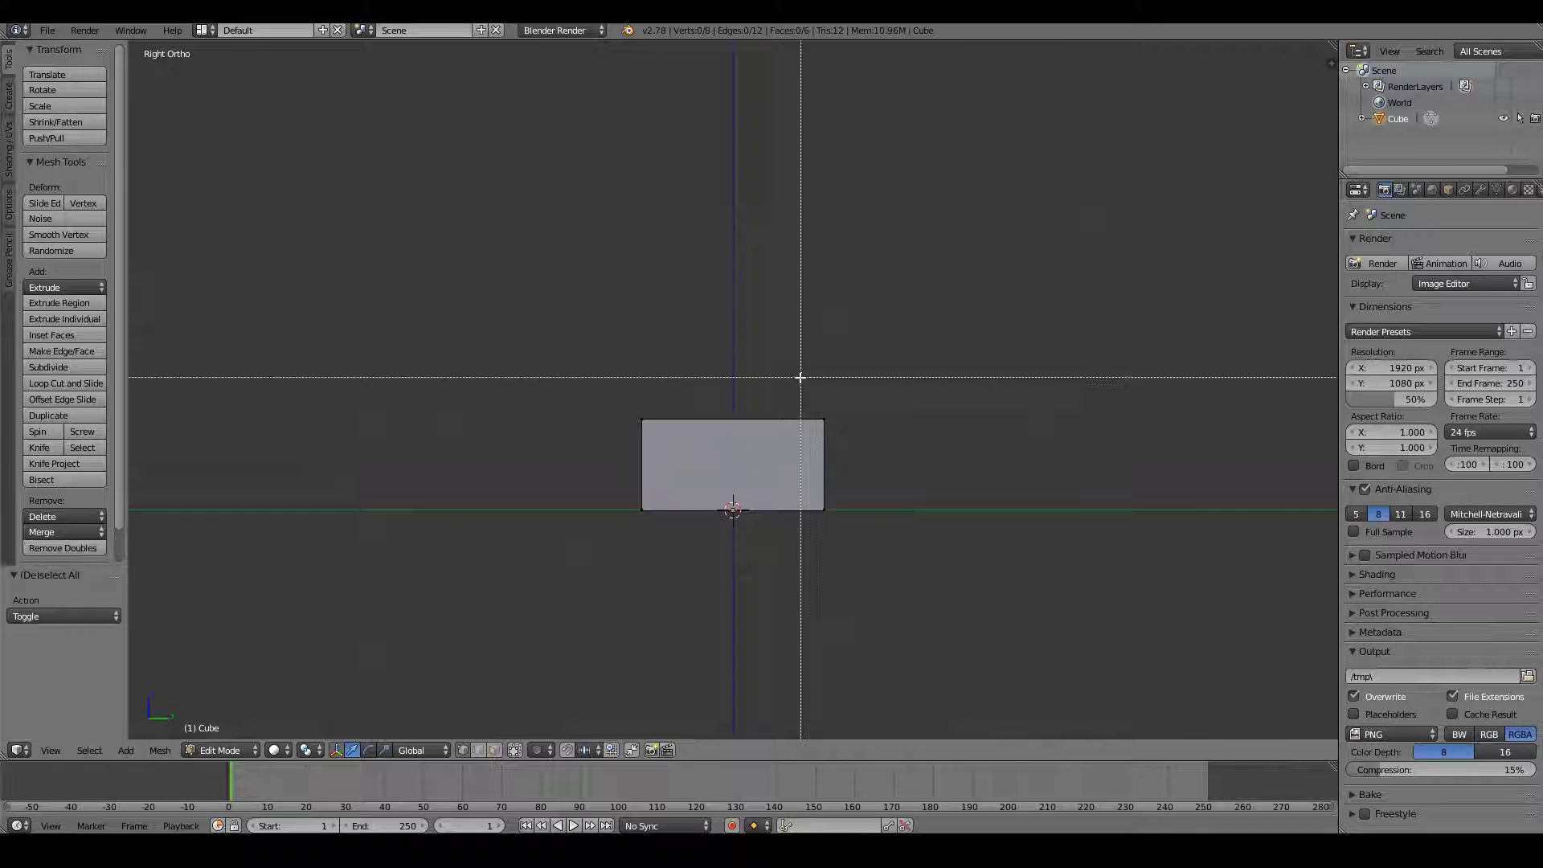
pyautogui.moveTo(793, 372); pyautogui.dragTo(868, 556)
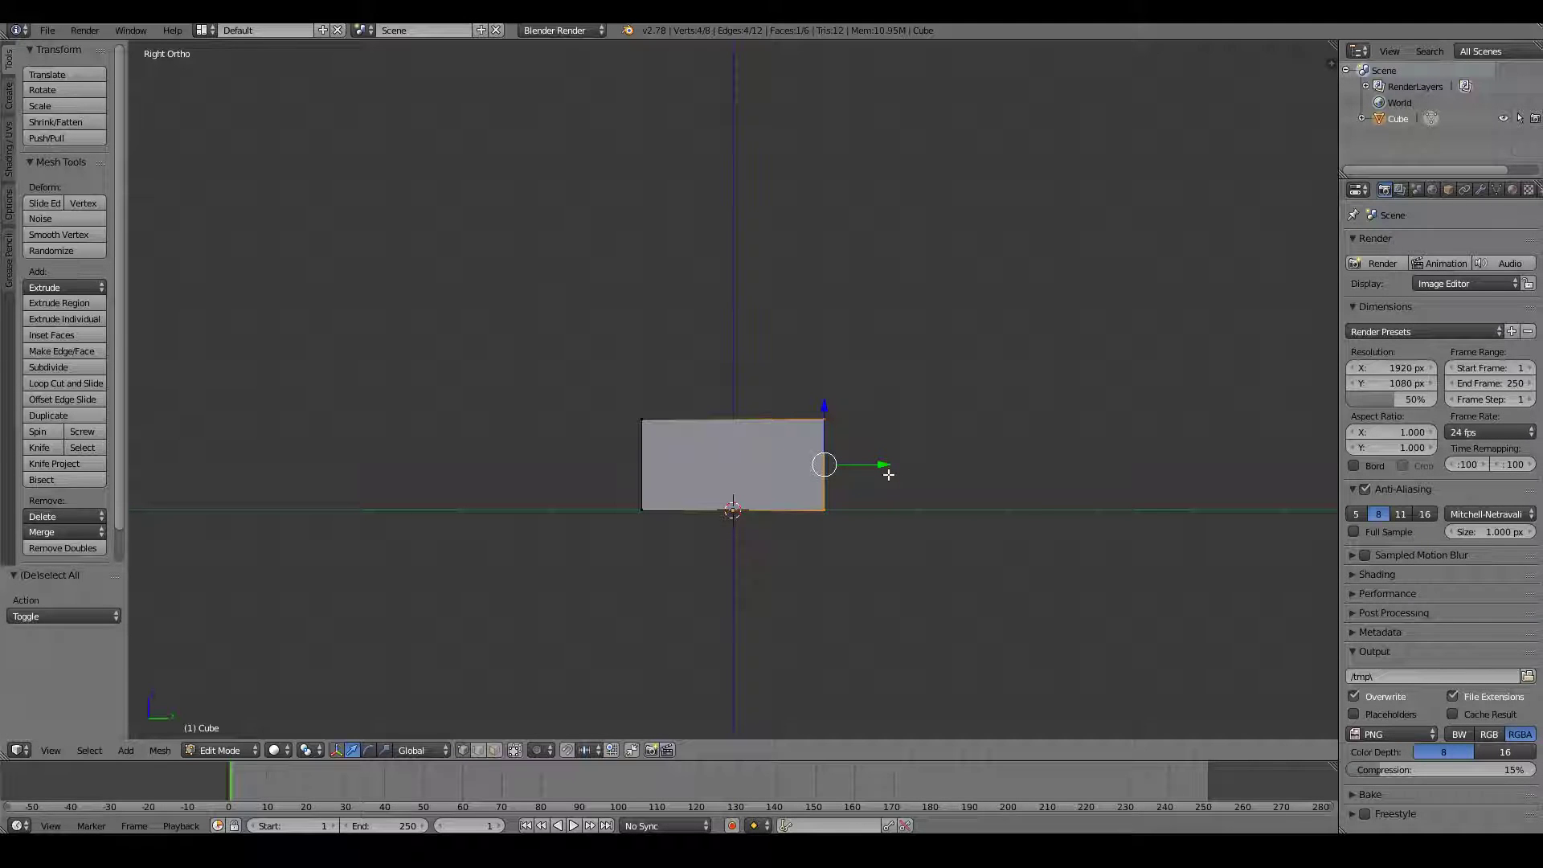
pyautogui.moveTo(889, 472); pyautogui.dragTo(852, 479)
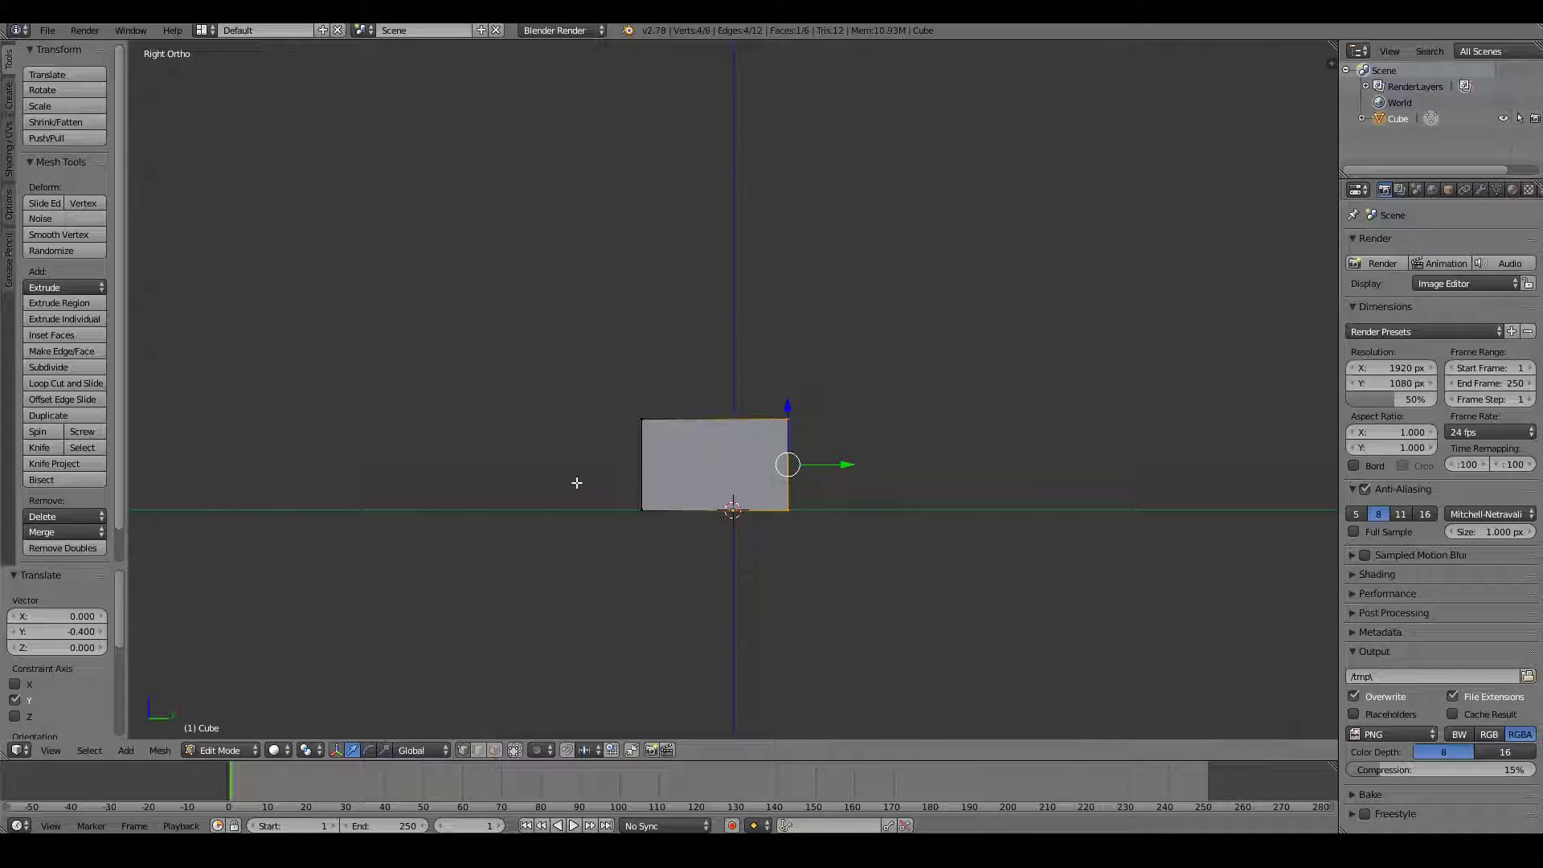
# - Move the left-side vertices 0.4 inward along Y and return to Object Mode
pyautogui.press('a')
pyautogui.press('b')
pyautogui.moveTo(621, 384); pyautogui.dragTo(659, 534)
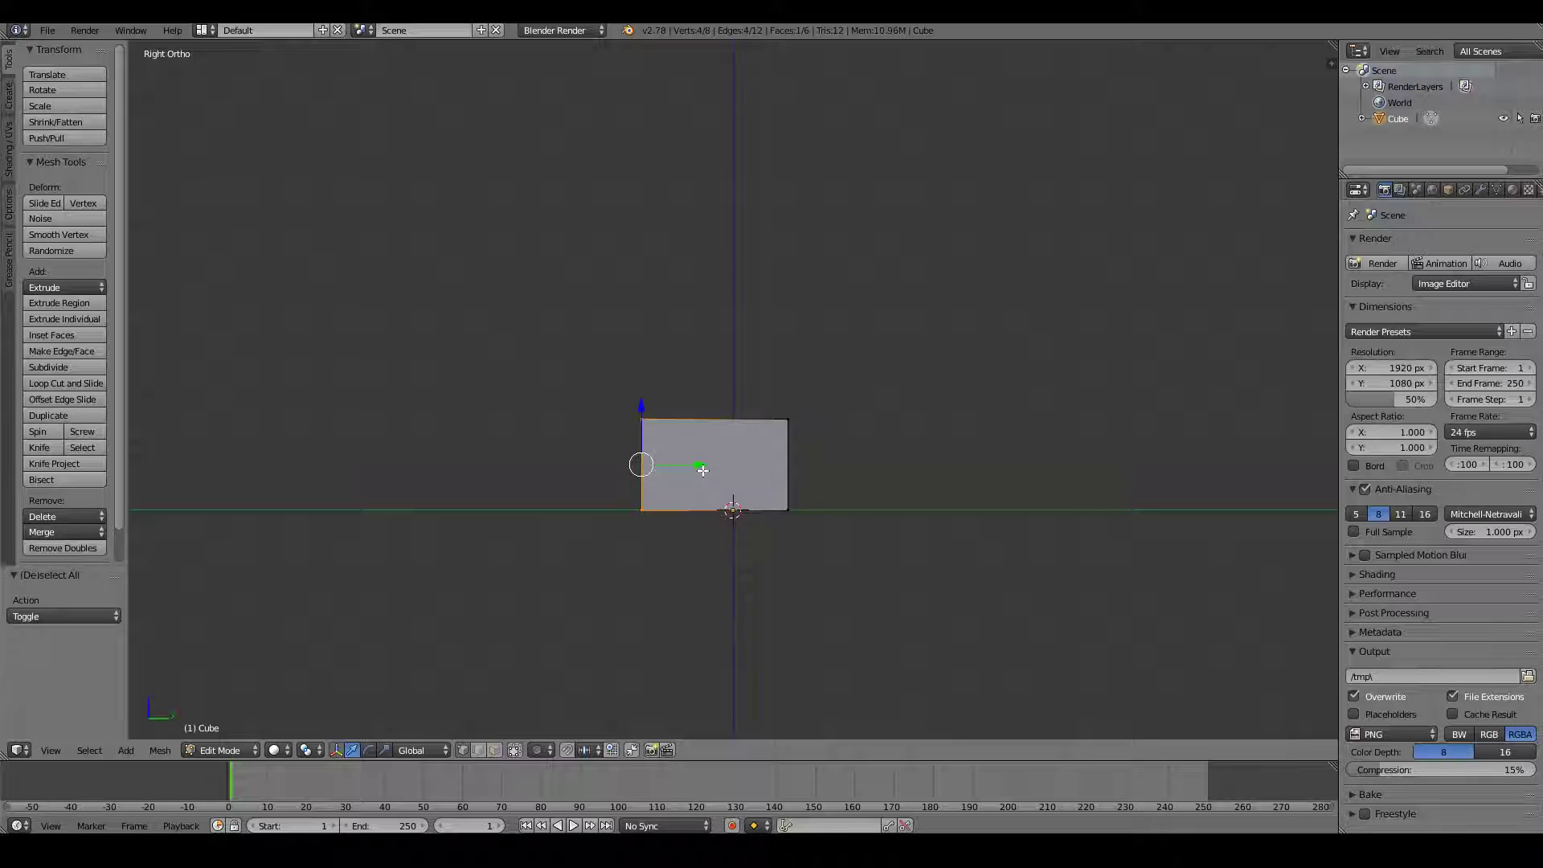
pyautogui.moveTo(699, 467); pyautogui.dragTo(731, 459)
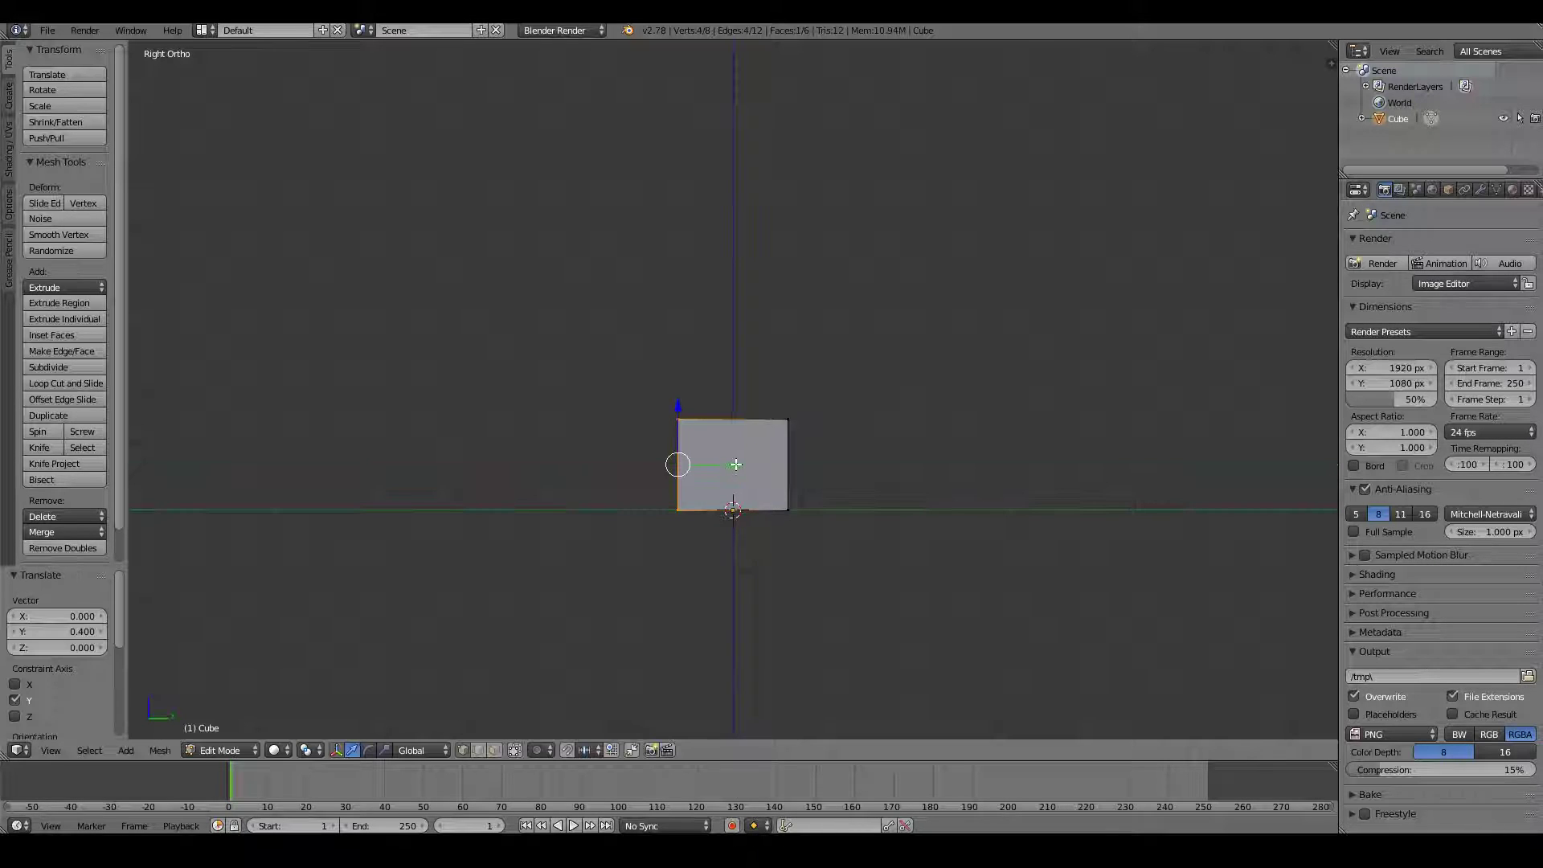
pyautogui.moveTo(731, 460)
pyautogui.mouseDown(button='middle')
pyautogui.moveTo(802, 527)
pyautogui.moveTo(905, 531)
pyautogui.moveTo(948, 509)
pyautogui.moveTo(854, 507)
pyautogui.moveTo(913, 503)
pyautogui.mouseUp(button='middle')
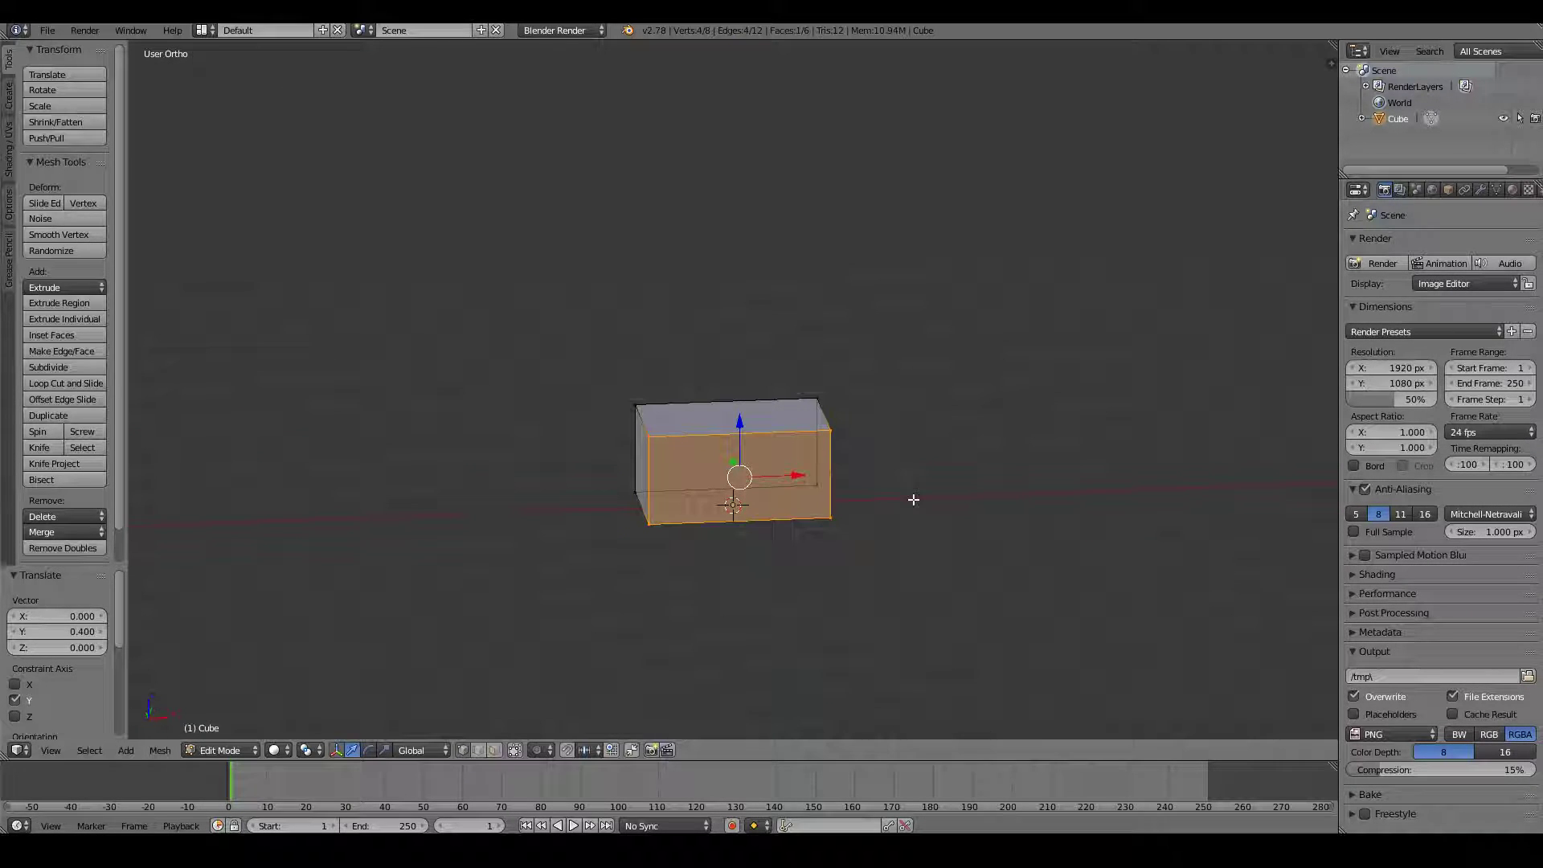
pyautogui.press('KP_1')
pyautogui.press('Tab')
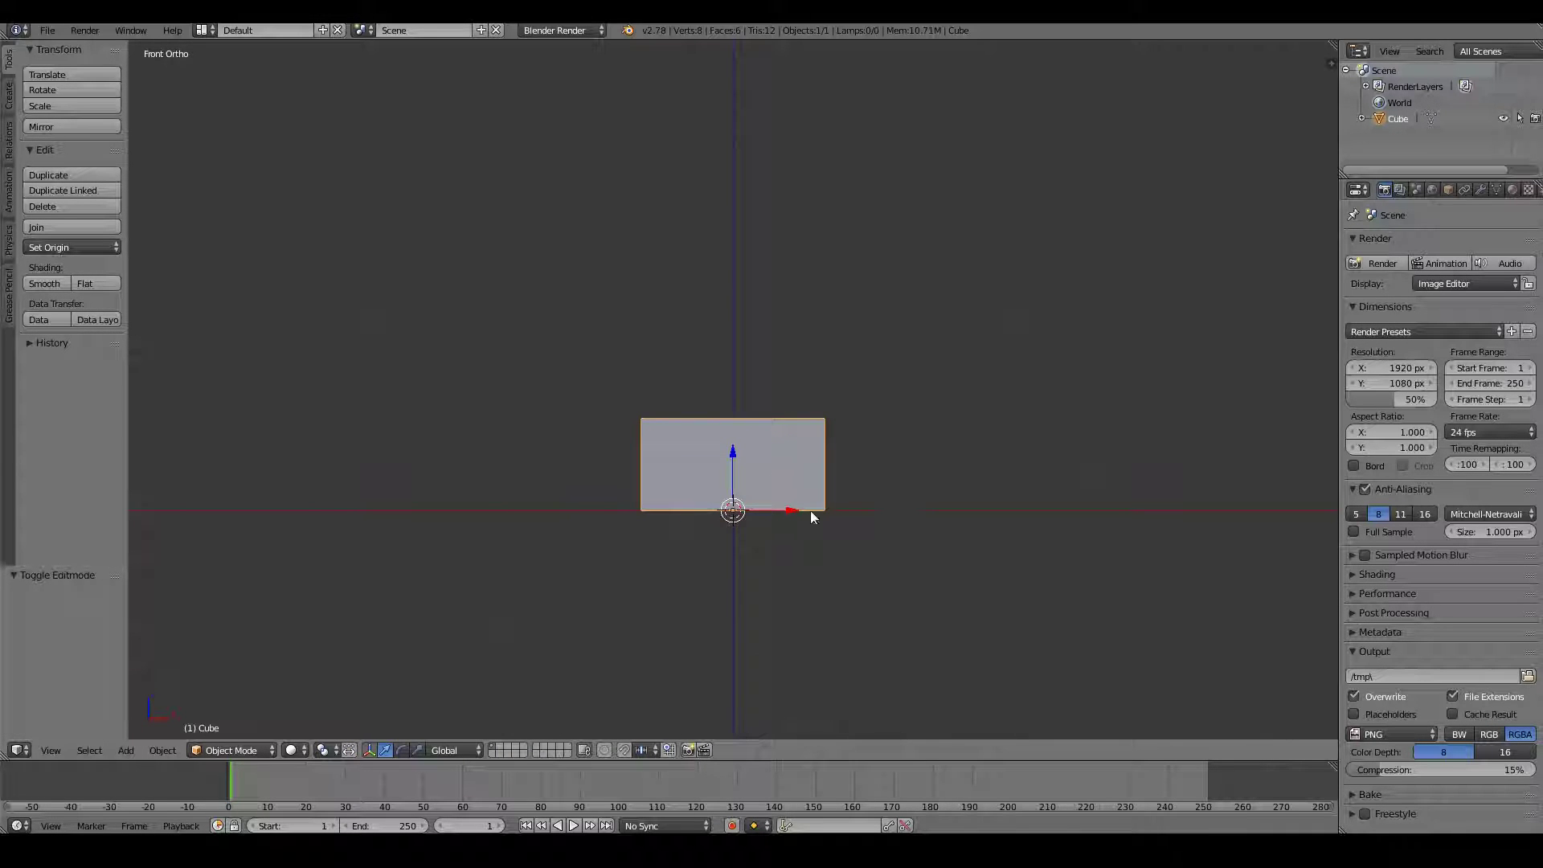
# - Add a Subdivision Surface modifier to the box
pyautogui.moveTo(723, 410); pyautogui.dragTo(827, 386, button='middle')
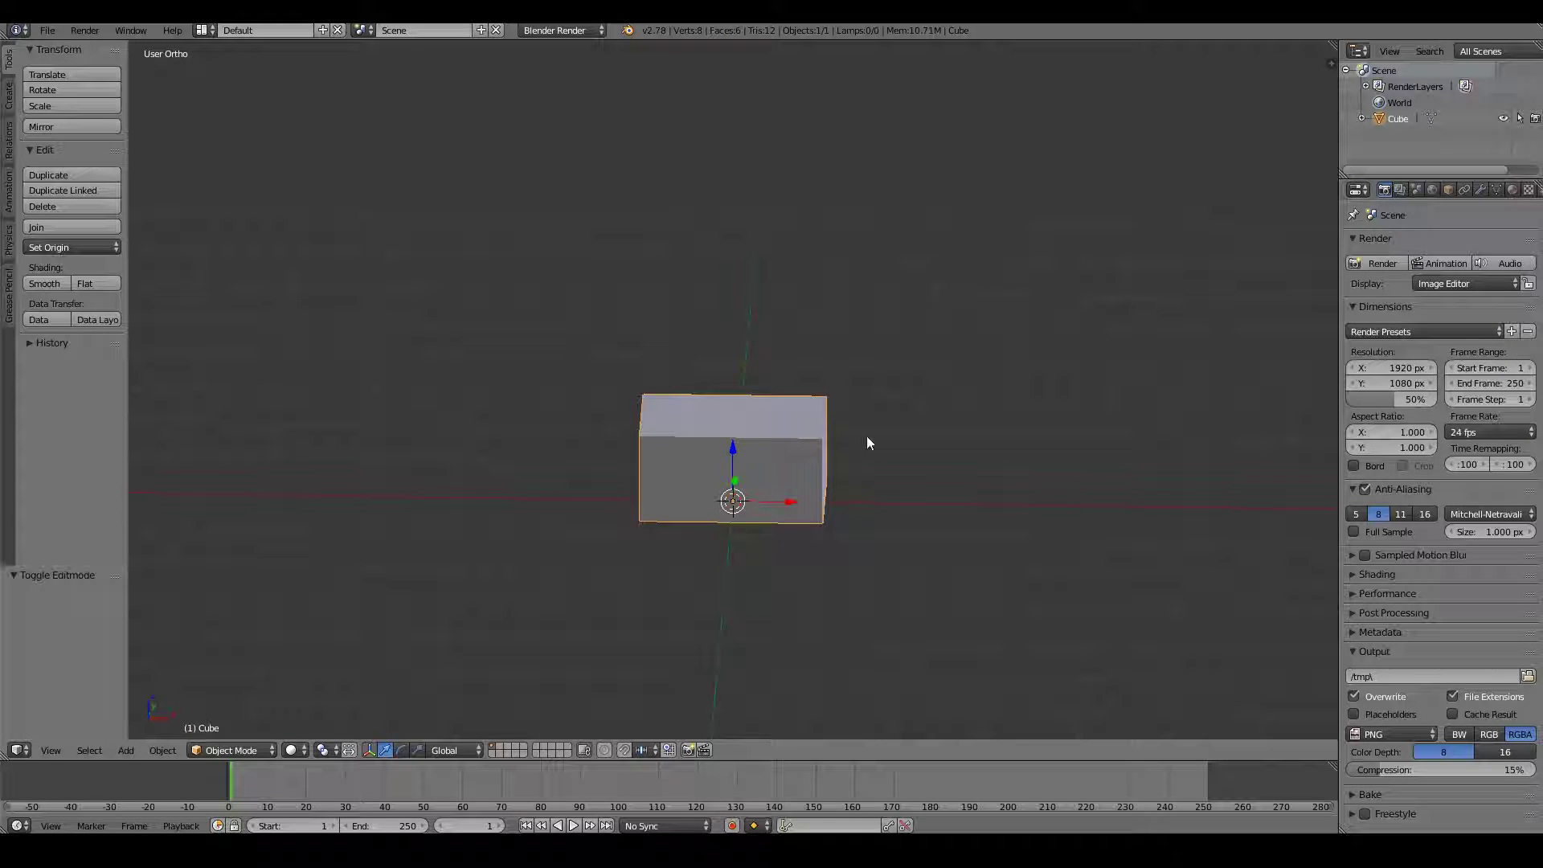
pyautogui.click(1481, 189)
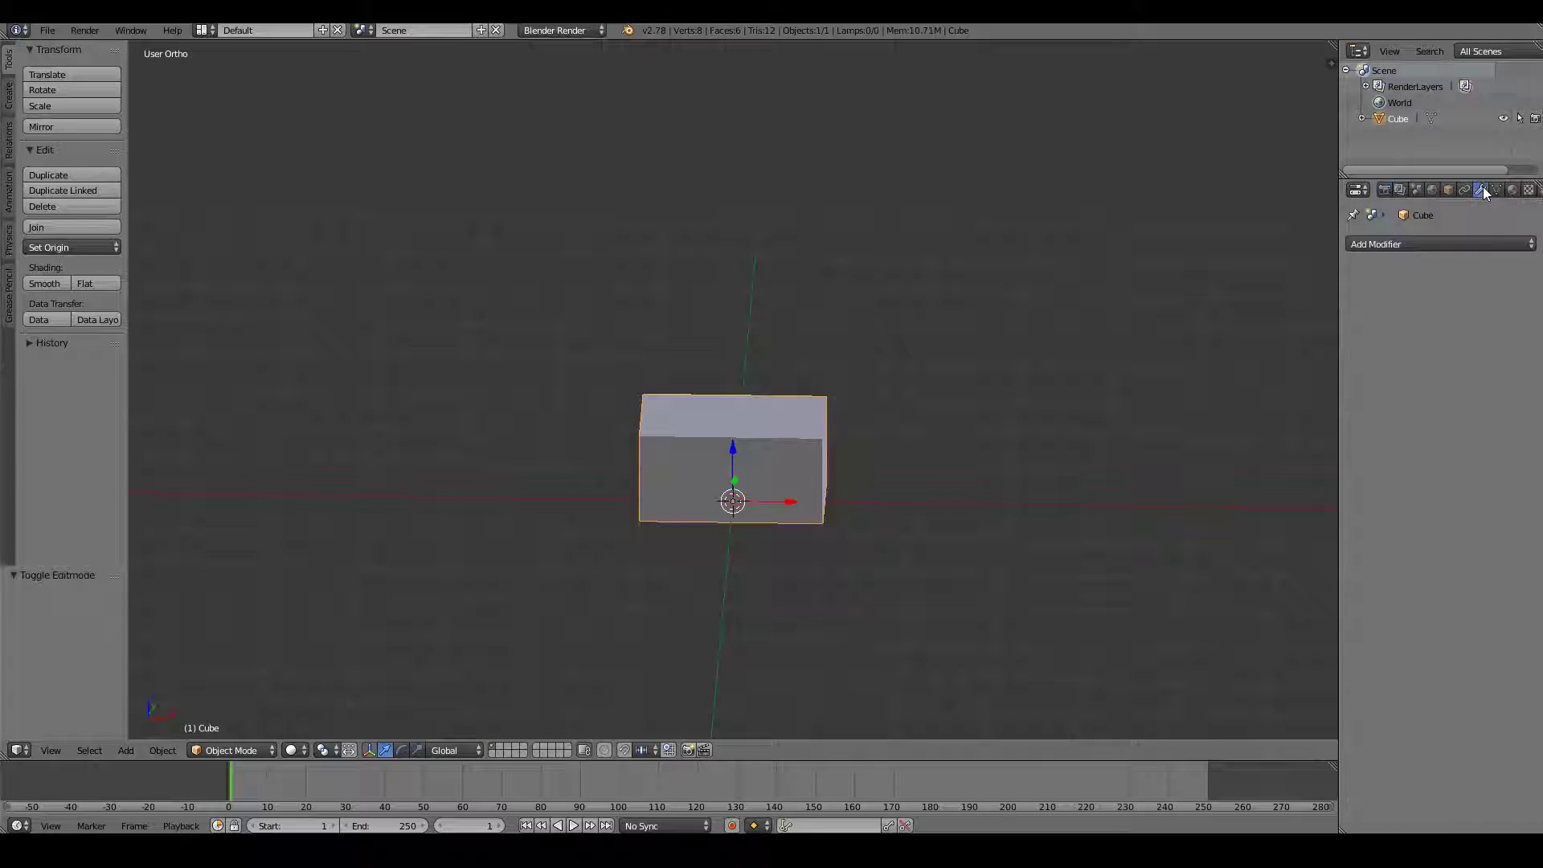
pyautogui.click(1439, 245)
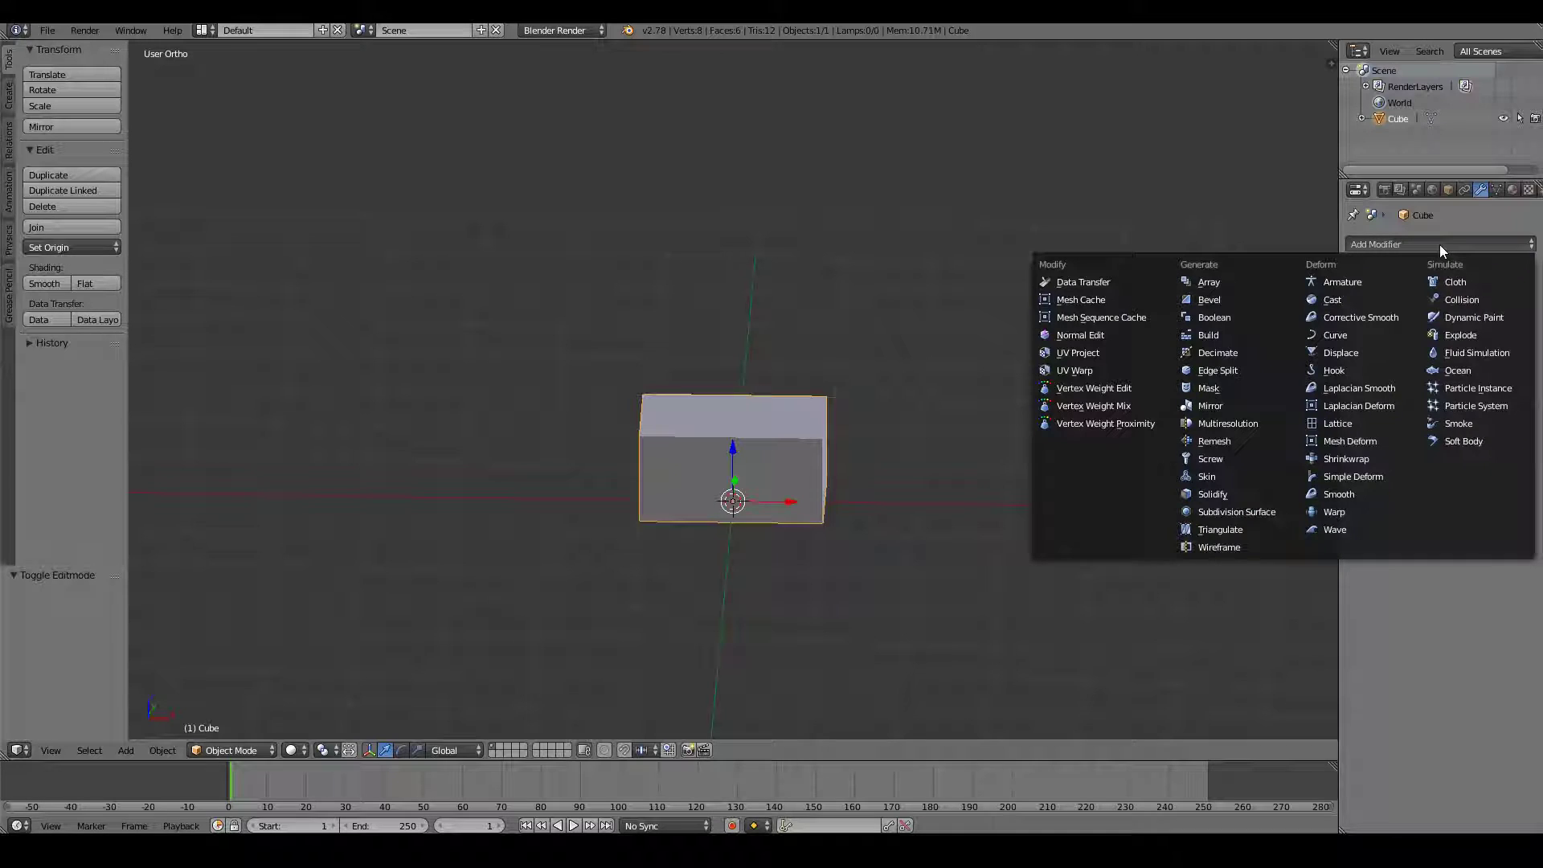
pyautogui.click(1231, 514)
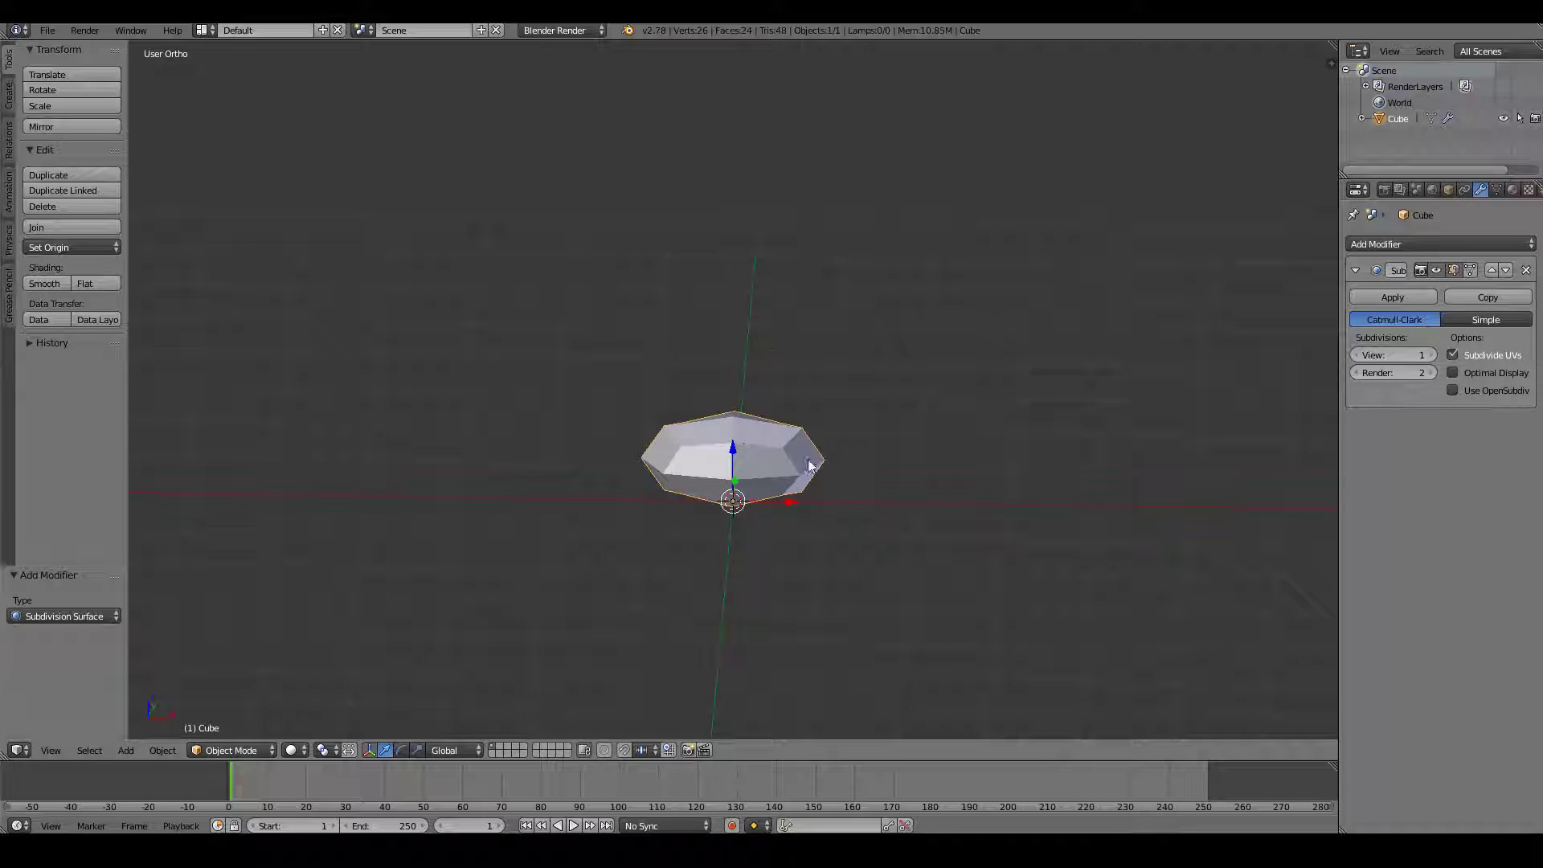
# - Set the box's shading to Smooth and return to front view
pyautogui.moveTo(798, 460); pyautogui.dragTo(593, 460, button='middle')
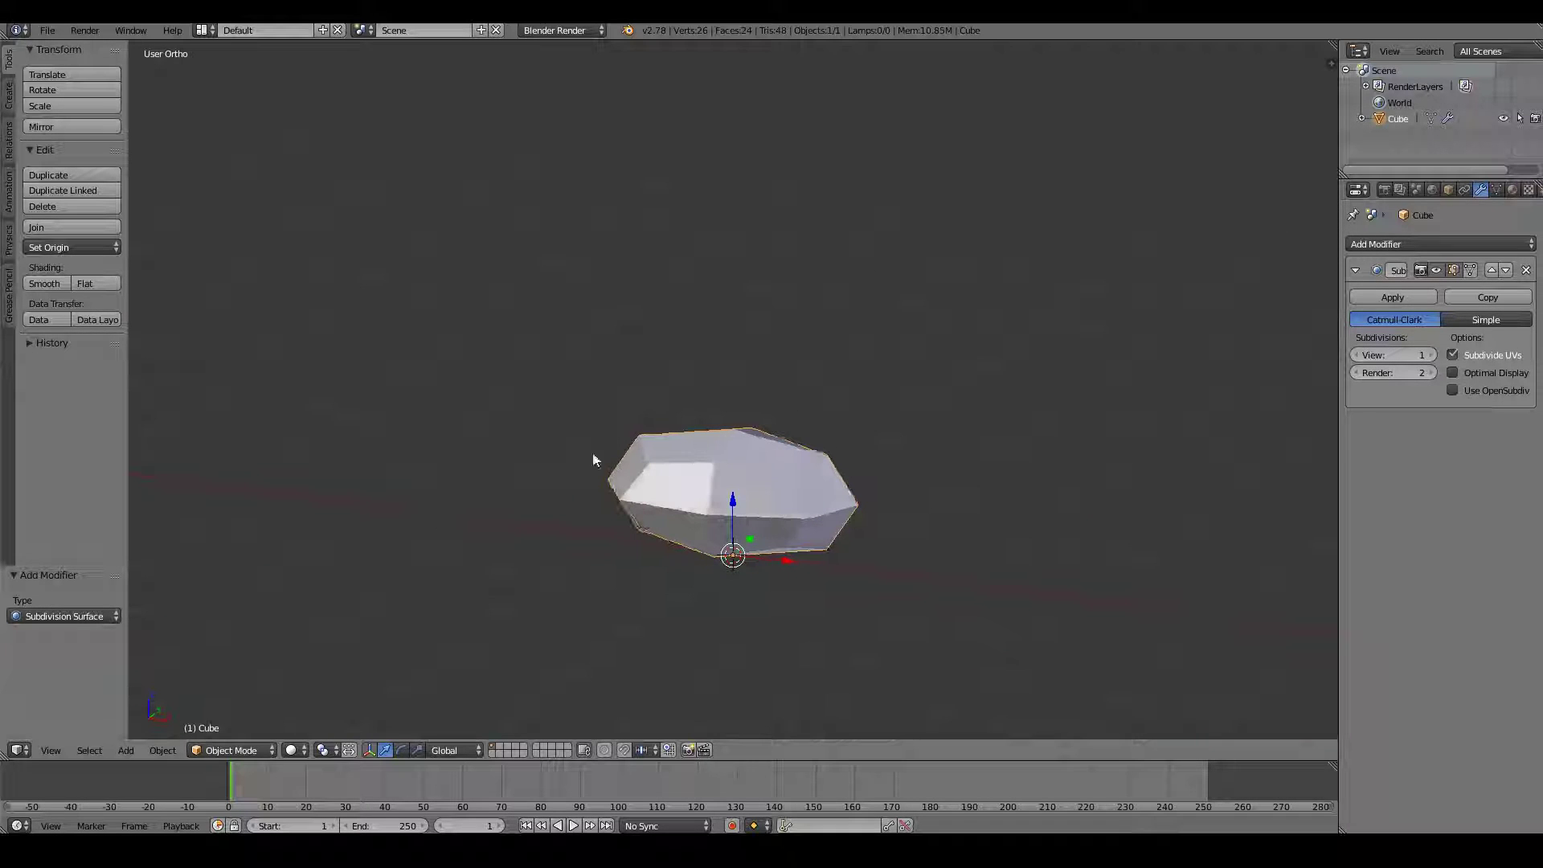
pyautogui.click(53, 282)
pyautogui.moveTo(736, 464); pyautogui.dragTo(770, 468, button='middle')
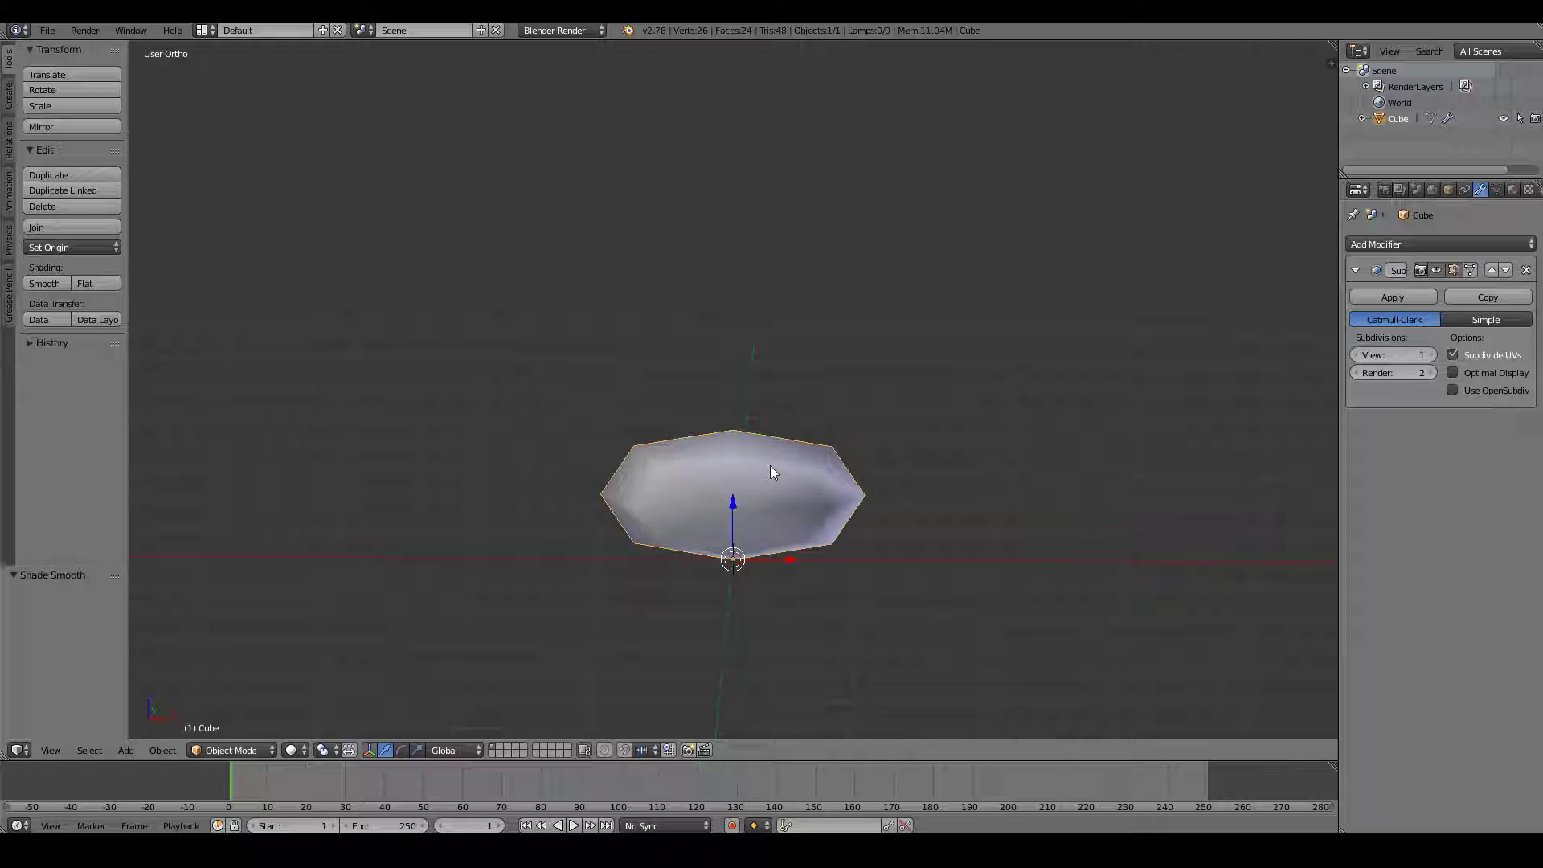
pyautogui.press('KP_1')
# - In Edit Mode, add two horizontal loop cuts across the box
pyautogui.press('Tab')
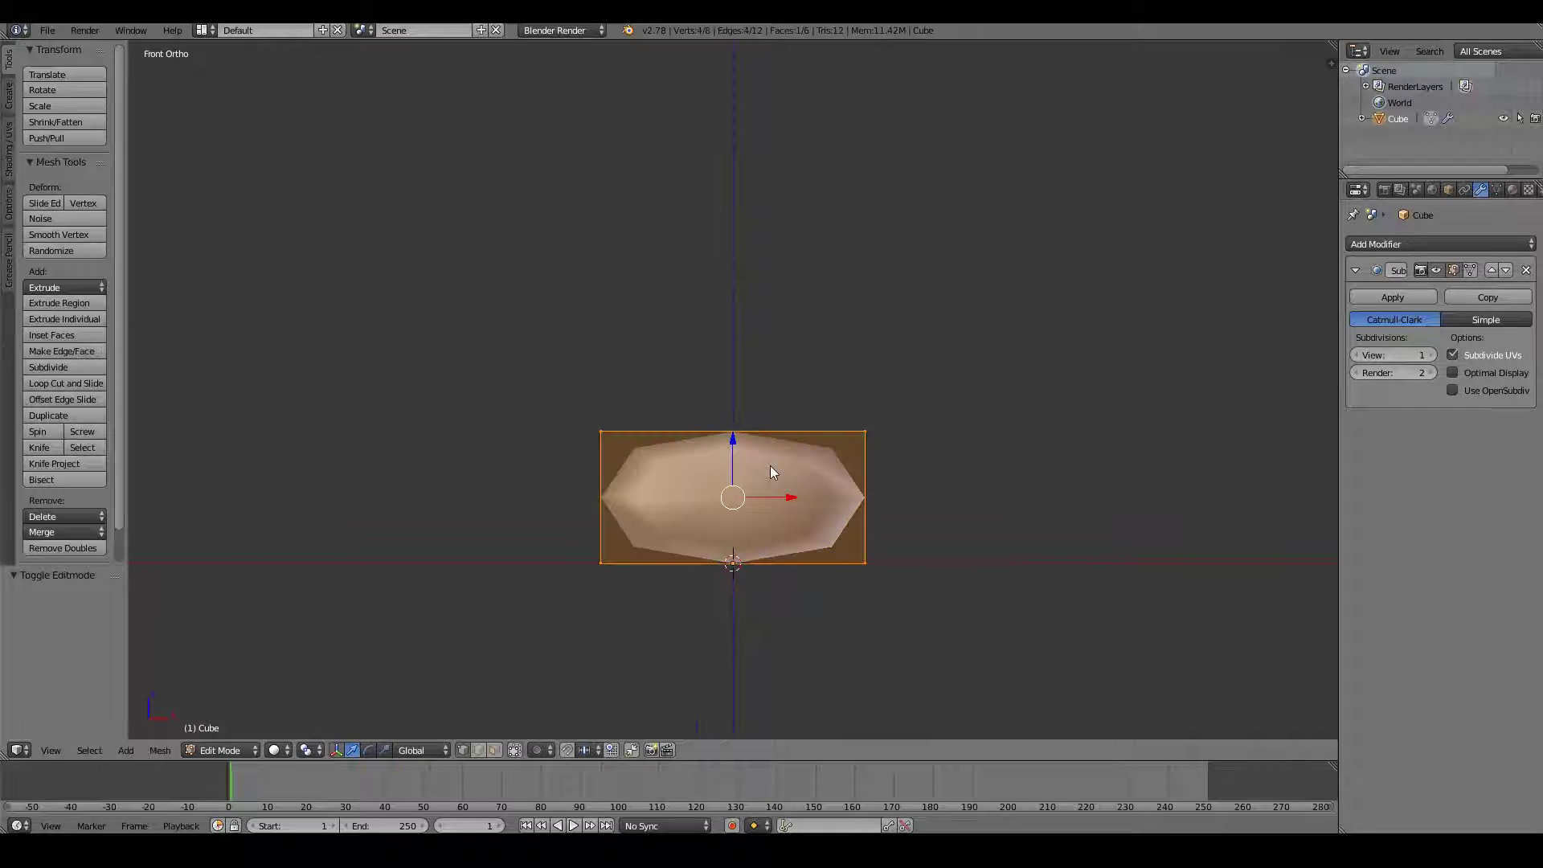
pyautogui.hotkey('ctrl', 'r')
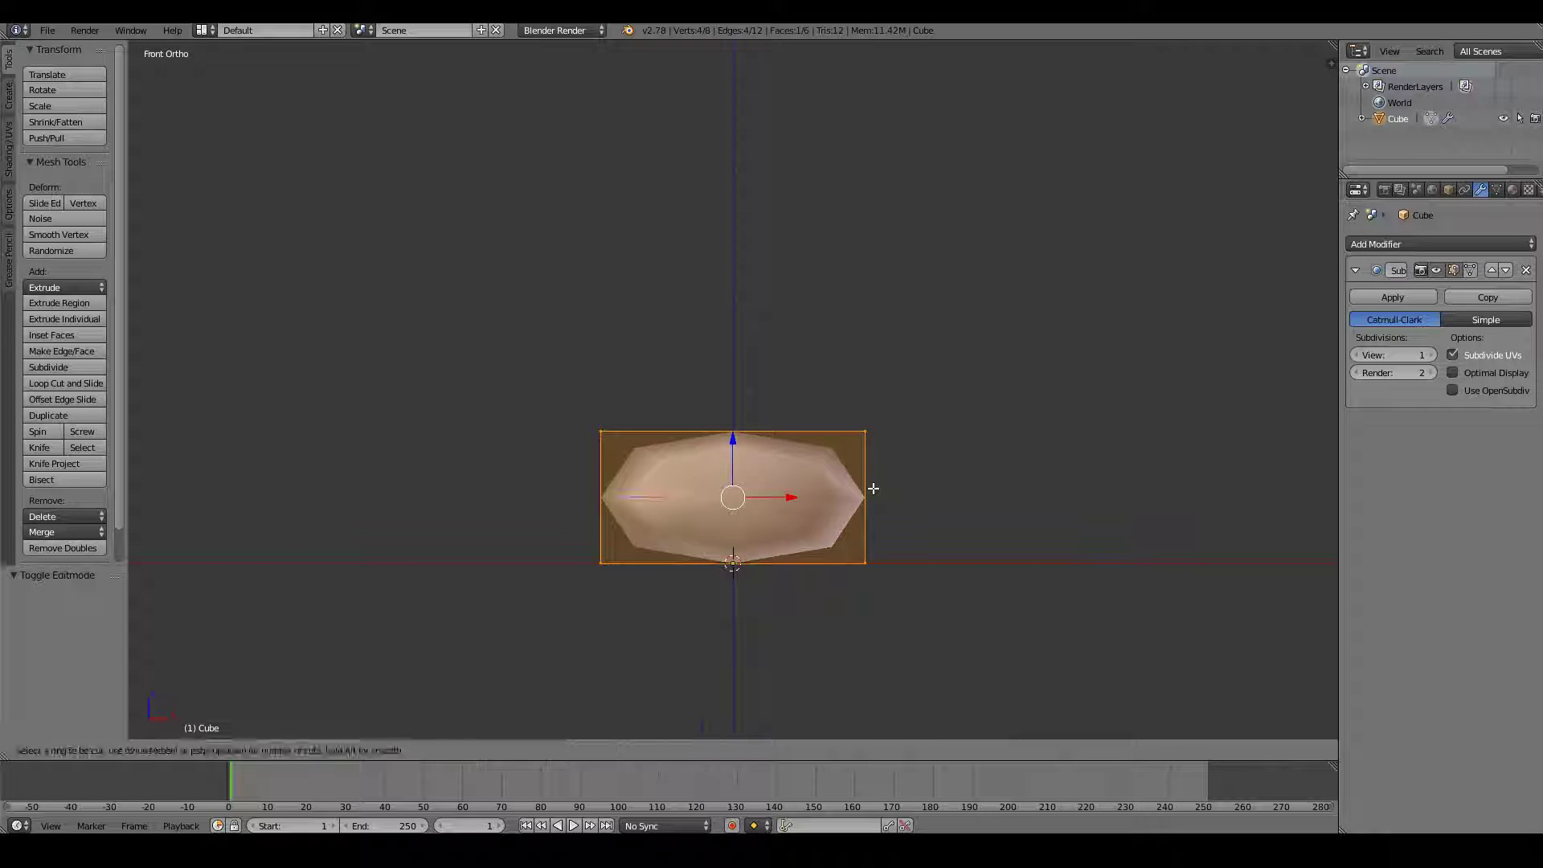
pyautogui.scroll(1, 873, 487)
pyautogui.click(873, 488)
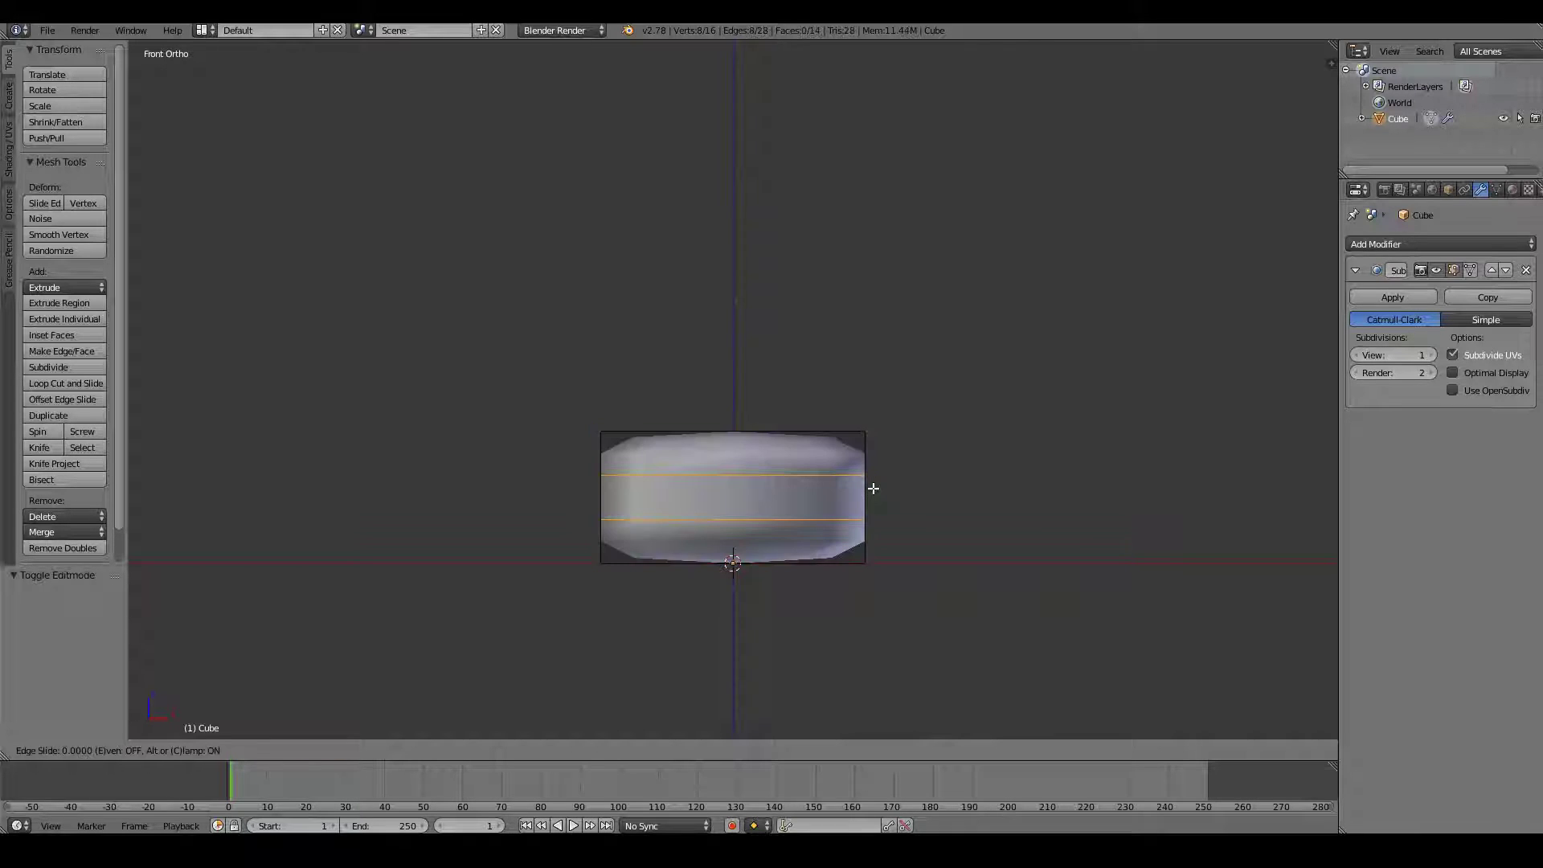
pyautogui.click(874, 488)
pyautogui.moveTo(872, 489); pyautogui.dragTo(796, 498, button='middle')
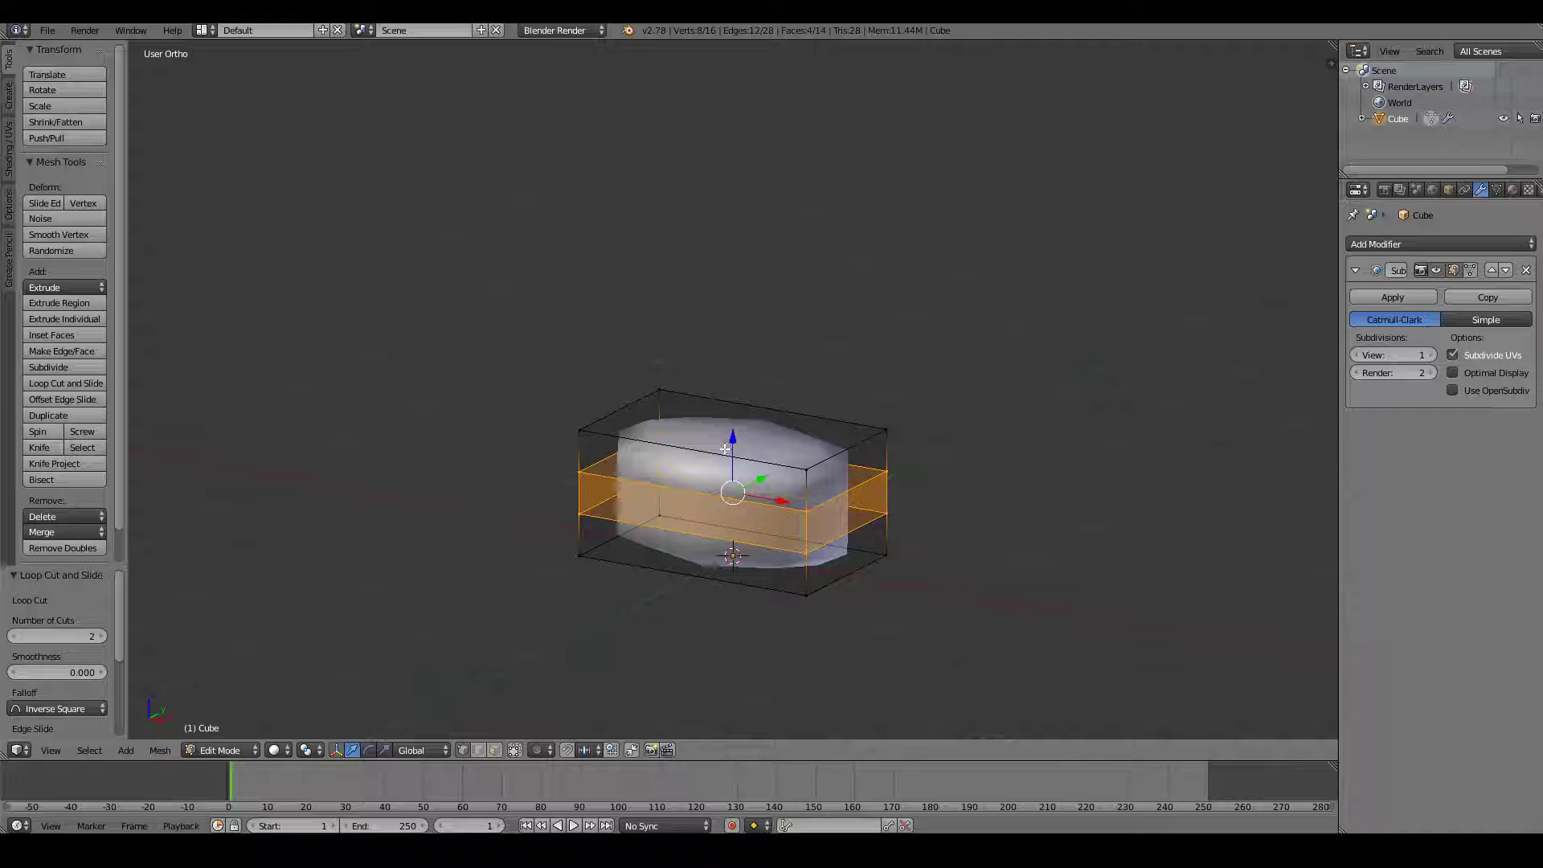
# - Slide the two horizontal edge loops toward the bottom and top edges
pyautogui.press('a')
pyautogui.keyDown('alt'); pyautogui.rightClick(618, 508); pyautogui.keyUp('alt')
pyautogui.press('KP_1')
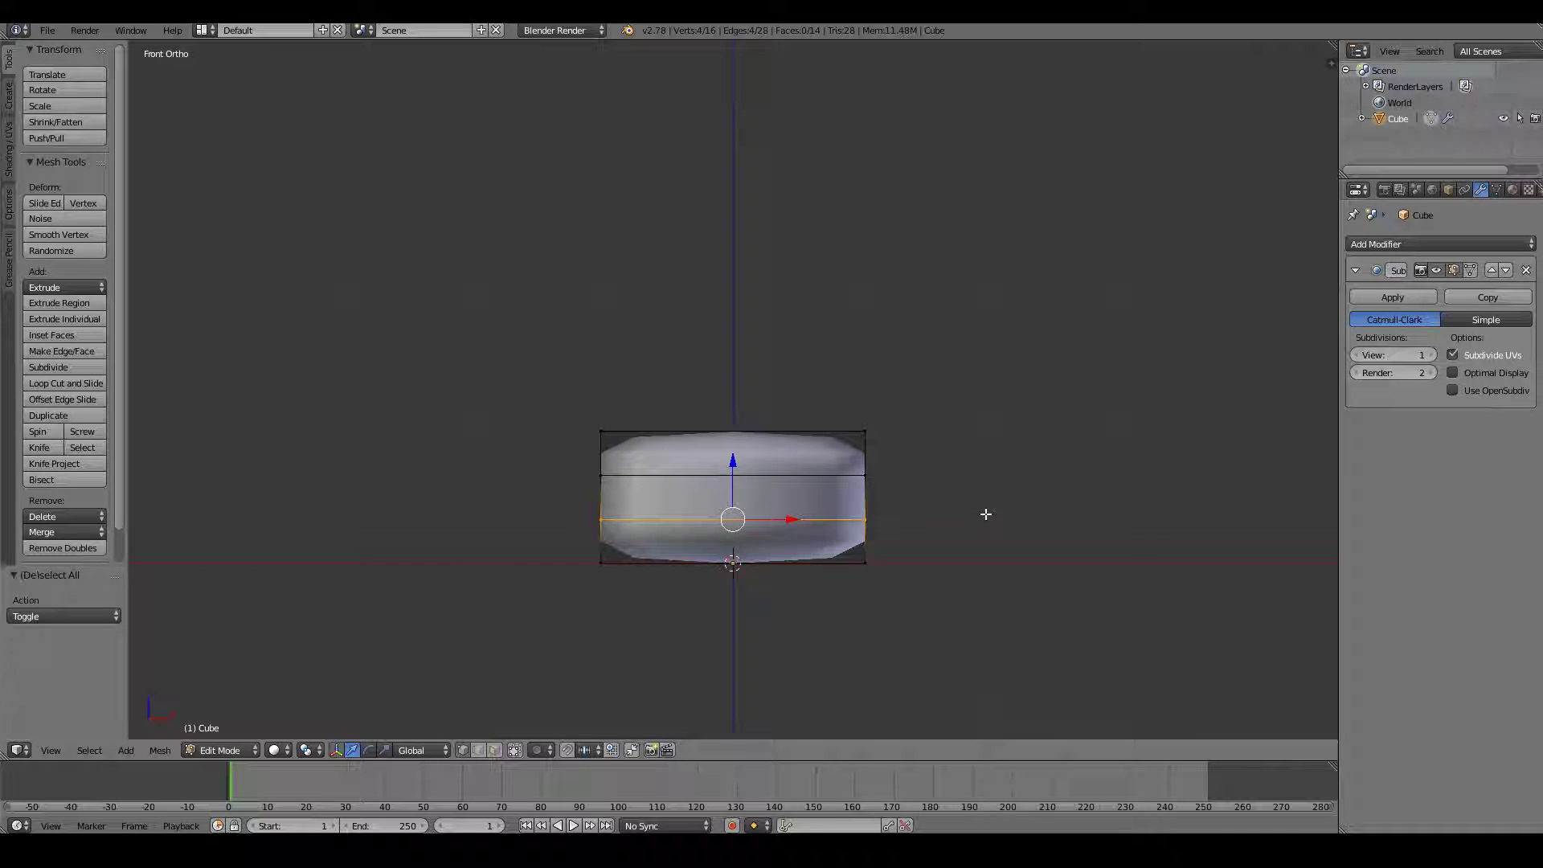
pyautogui.press('g')
pyautogui.click(988, 538)
pyautogui.press('a')
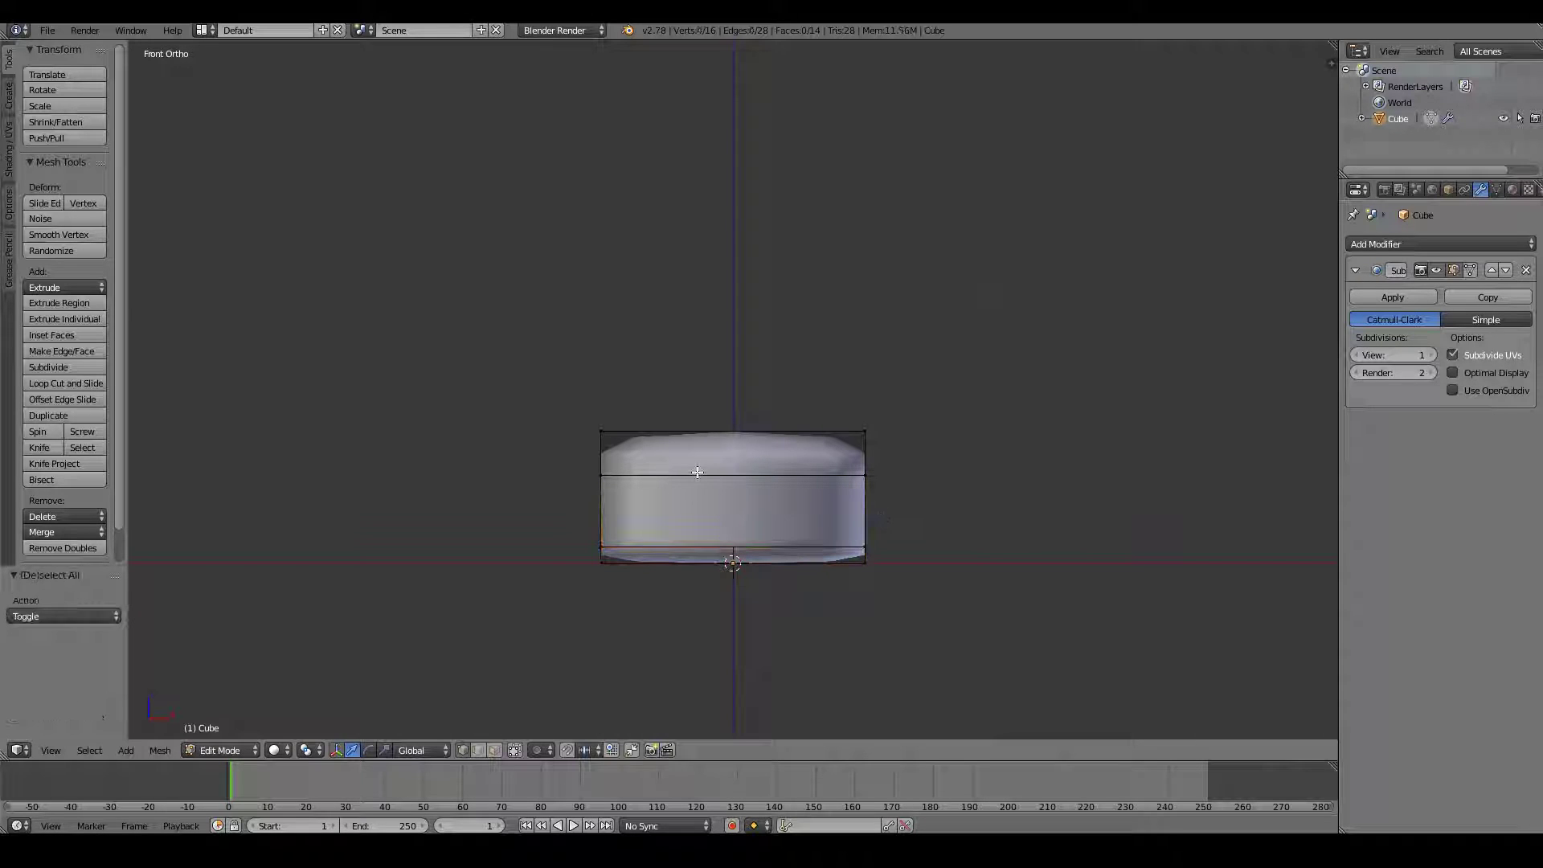
pyautogui.keyDown('alt'); pyautogui.rightClick(698, 475); pyautogui.keyUp('alt')
pyautogui.moveTo(951, 505); pyautogui.dragTo(909, 517, button='middle')
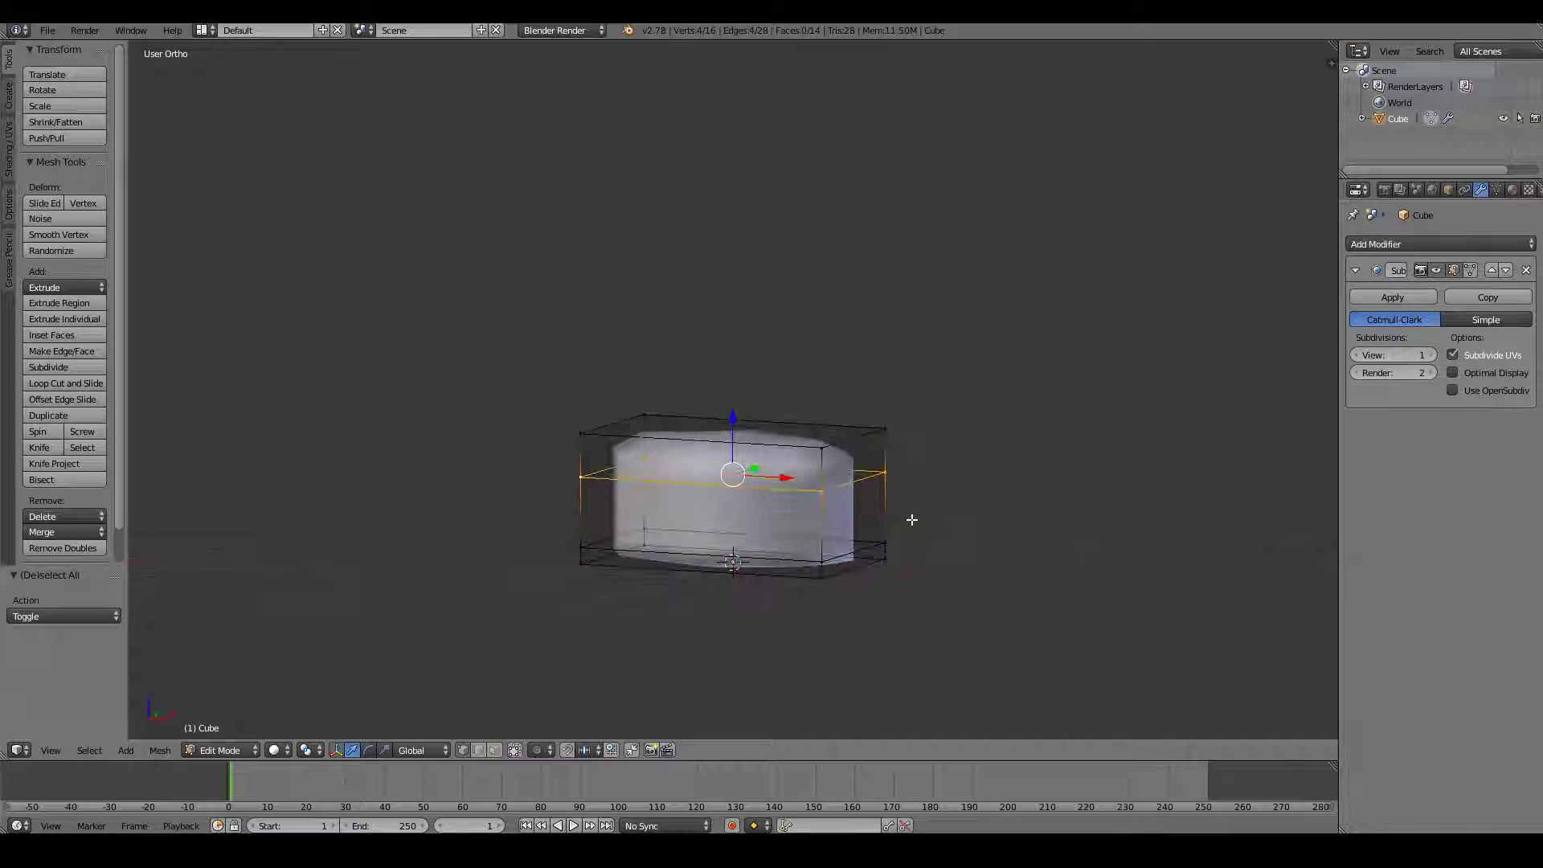
pyautogui.press('g')
pyautogui.press('g')
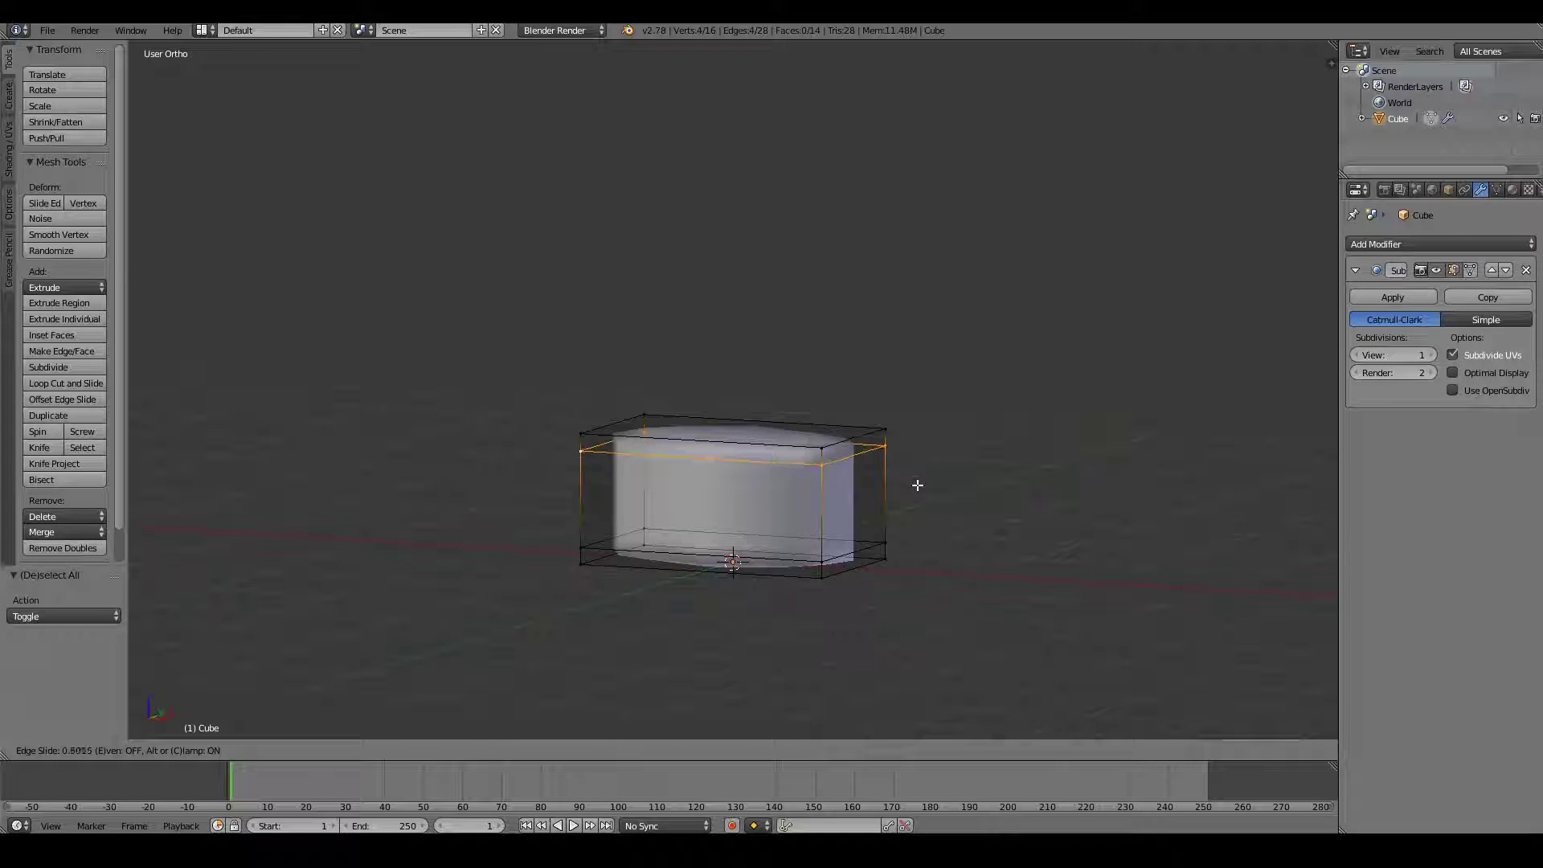
pyautogui.click(917, 484)
pyautogui.moveTo(918, 484); pyautogui.dragTo(860, 521, button='middle')
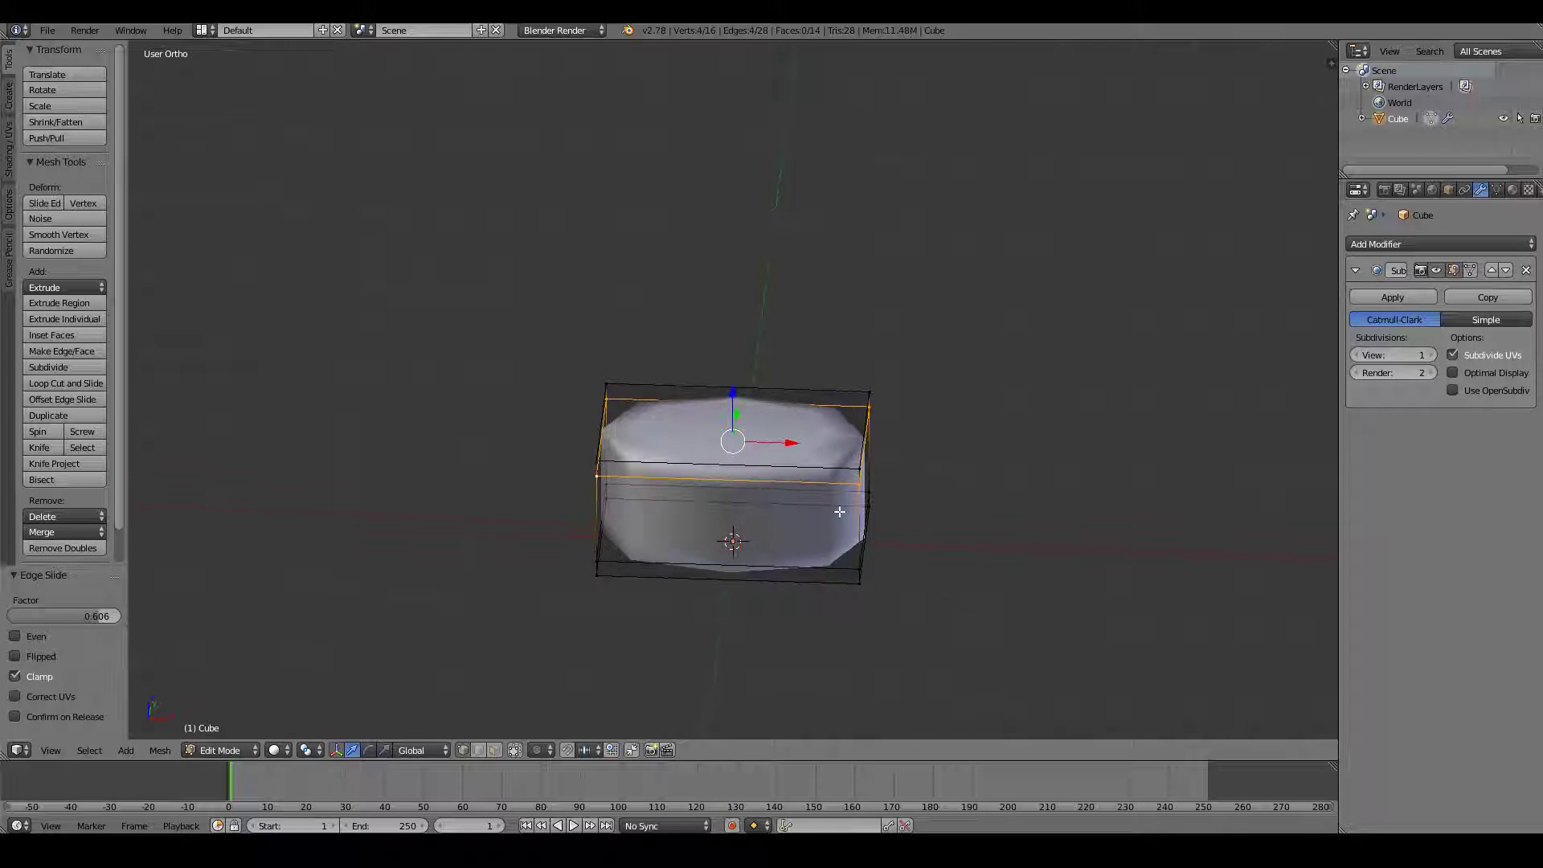
# - Add two vertical loop cuts and slide them toward the left and right ends
pyautogui.hotkey('ctrl', 'r')
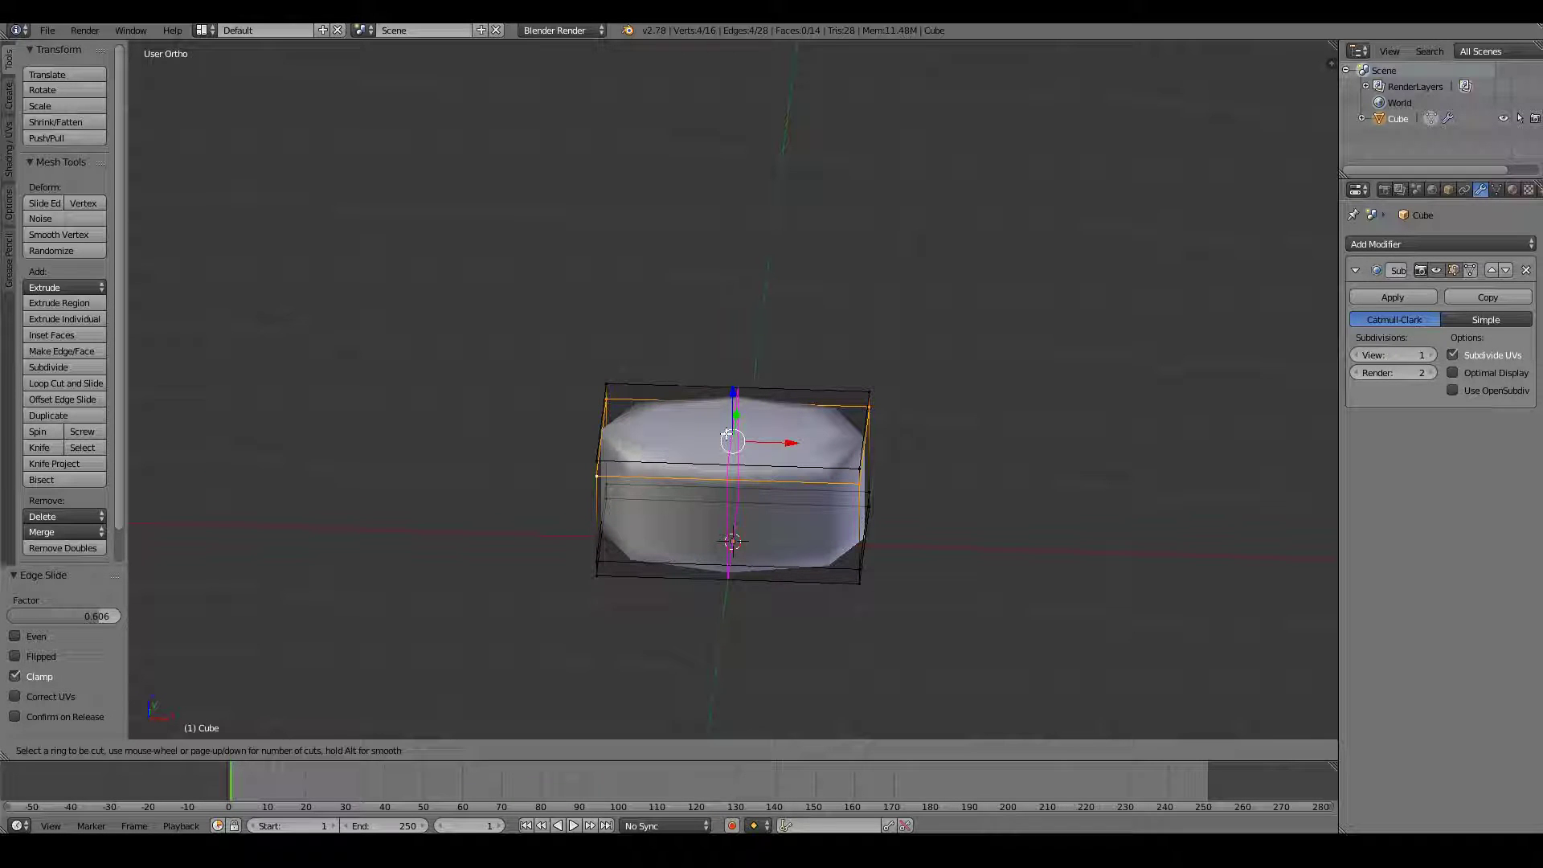
pyautogui.scroll(1, 727, 434)
pyautogui.click(726, 434)
pyautogui.rightClick(726, 434)
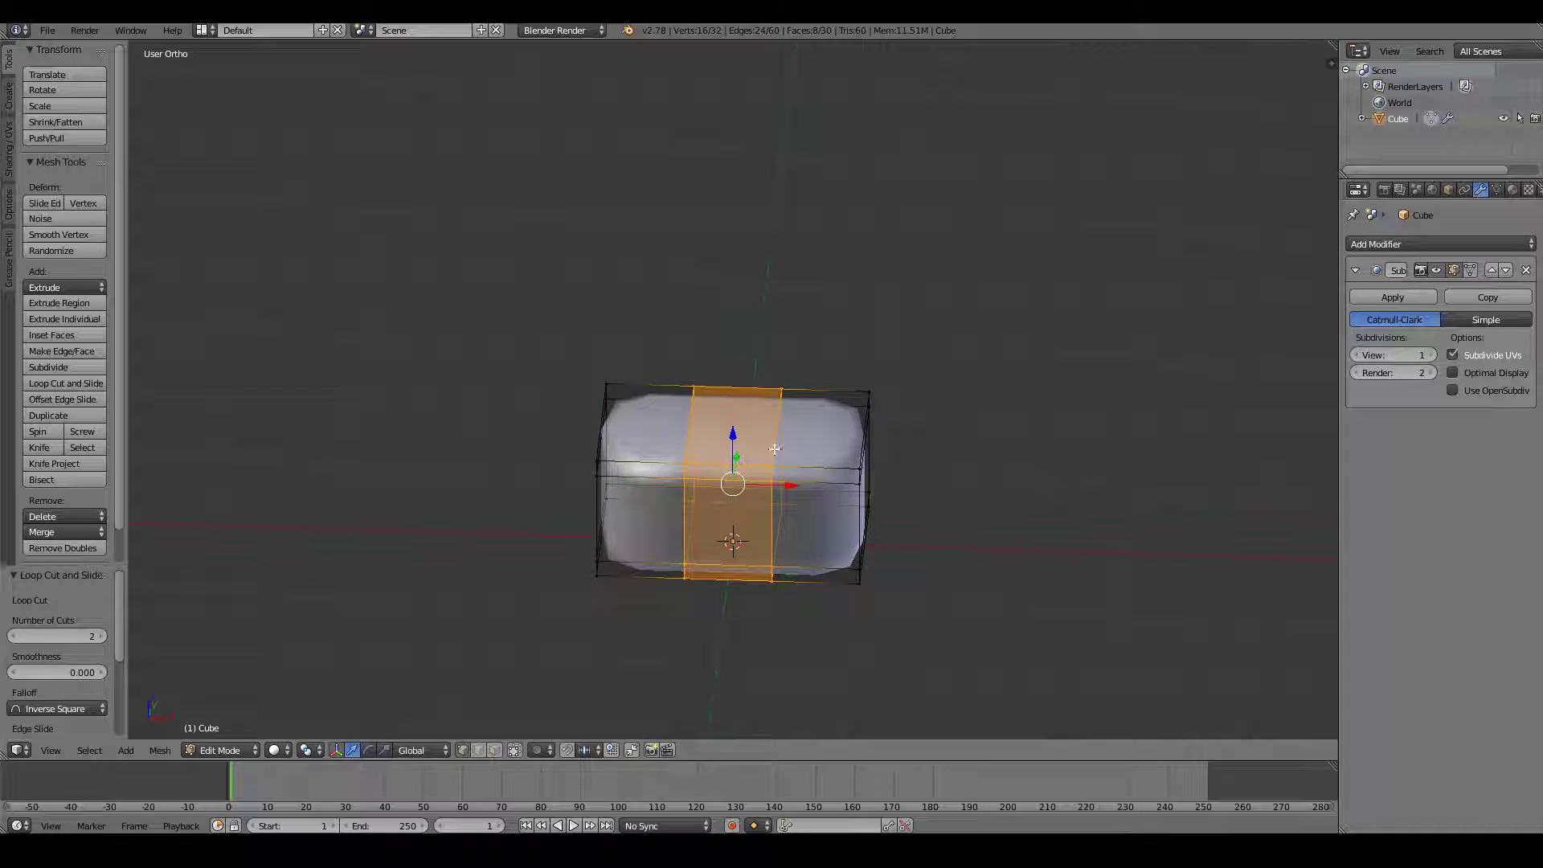
pyautogui.moveTo(776, 449); pyautogui.dragTo(778, 441, button='middle')
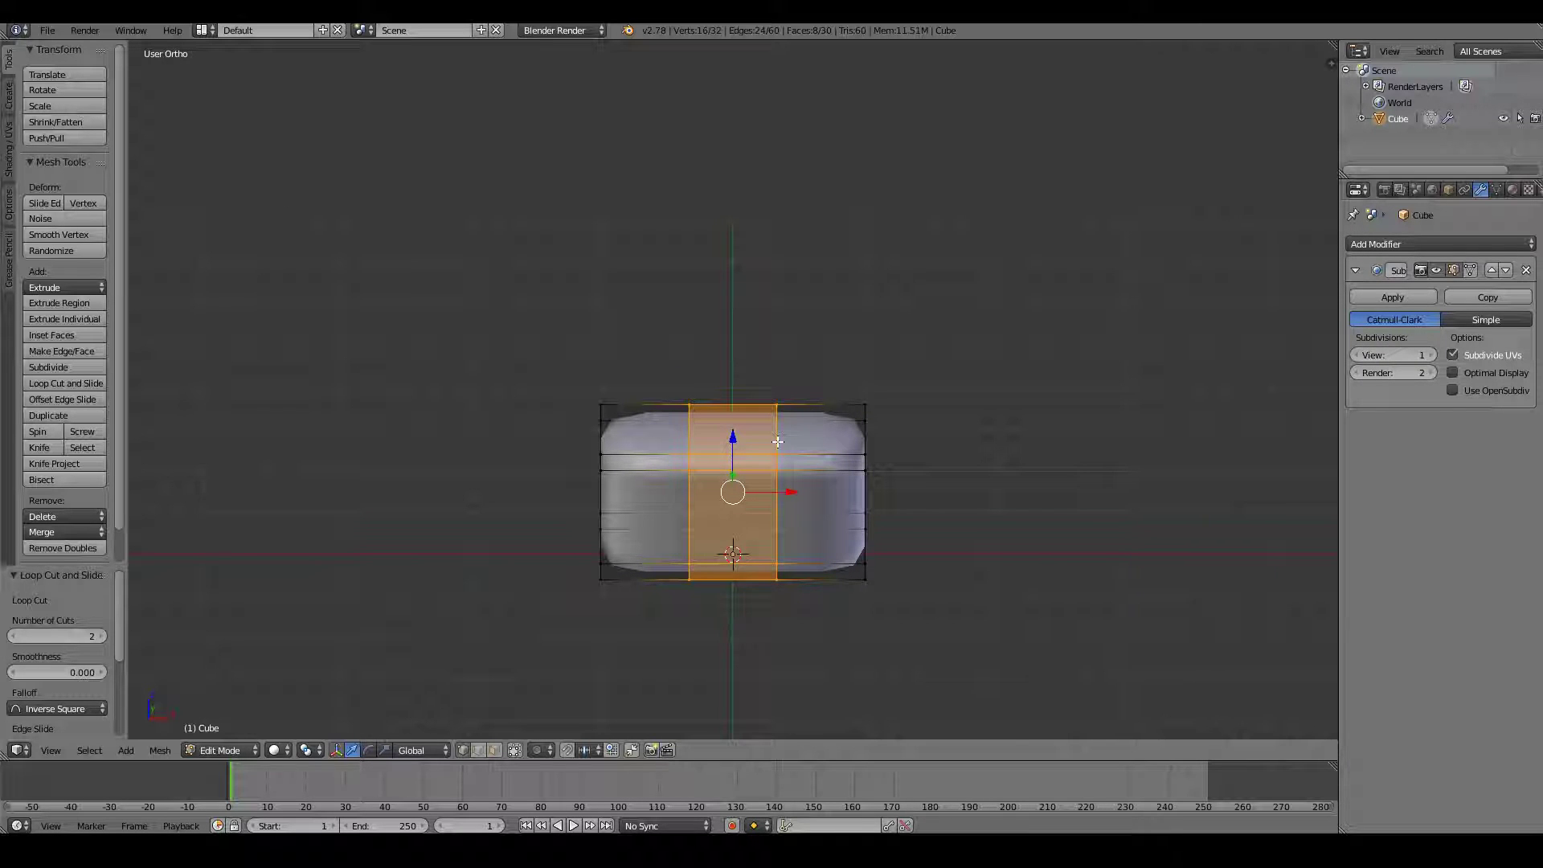
pyautogui.keyDown('alt'); pyautogui.rightClick(778, 441); pyautogui.keyUp('alt')
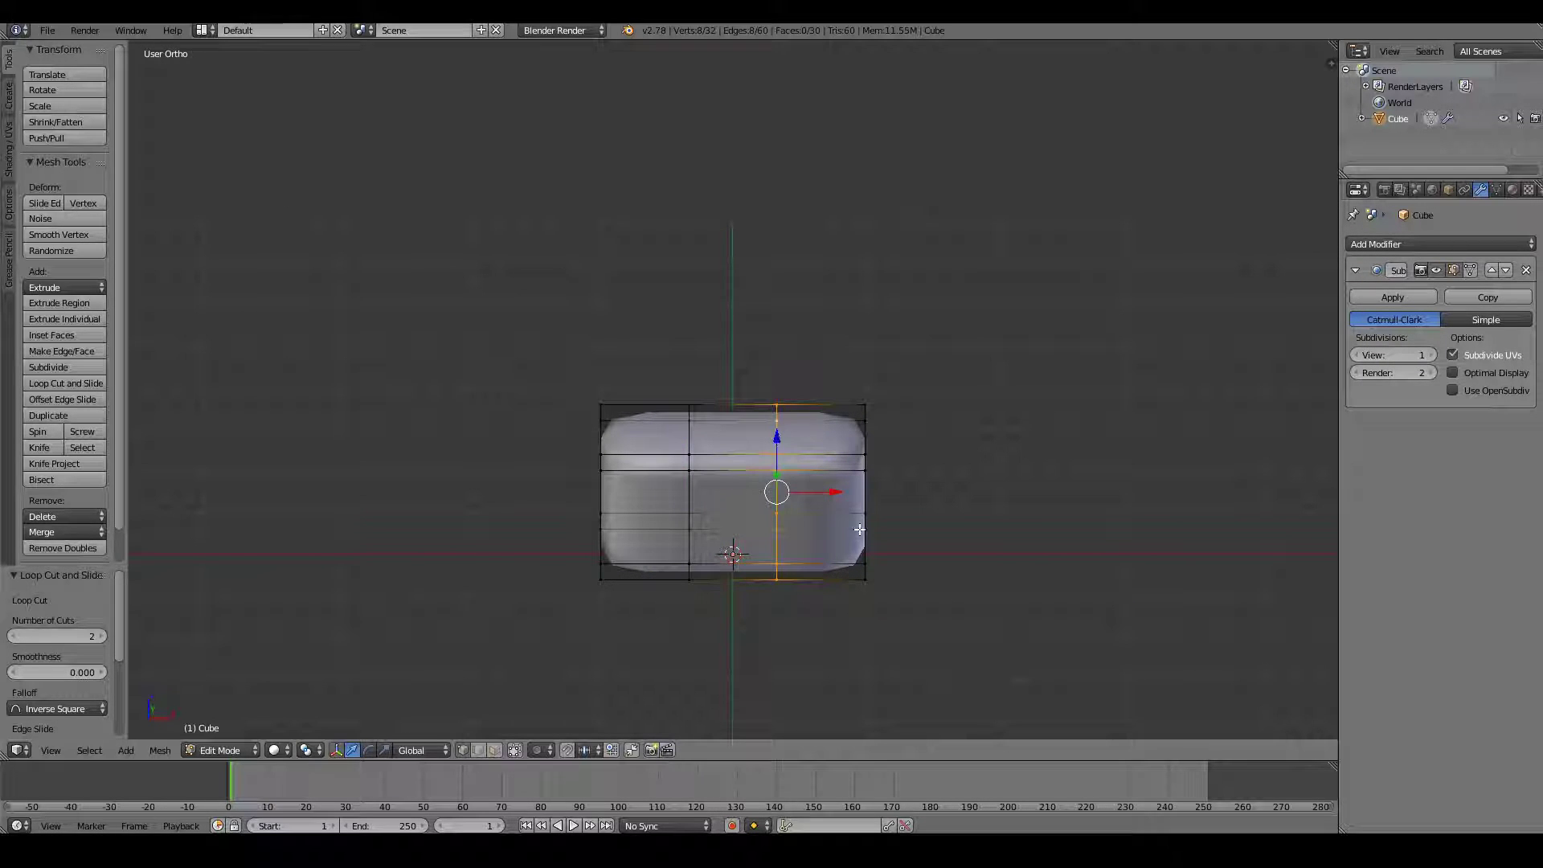
pyautogui.press('g')
pyautogui.press('g')
pyautogui.click(915, 523)
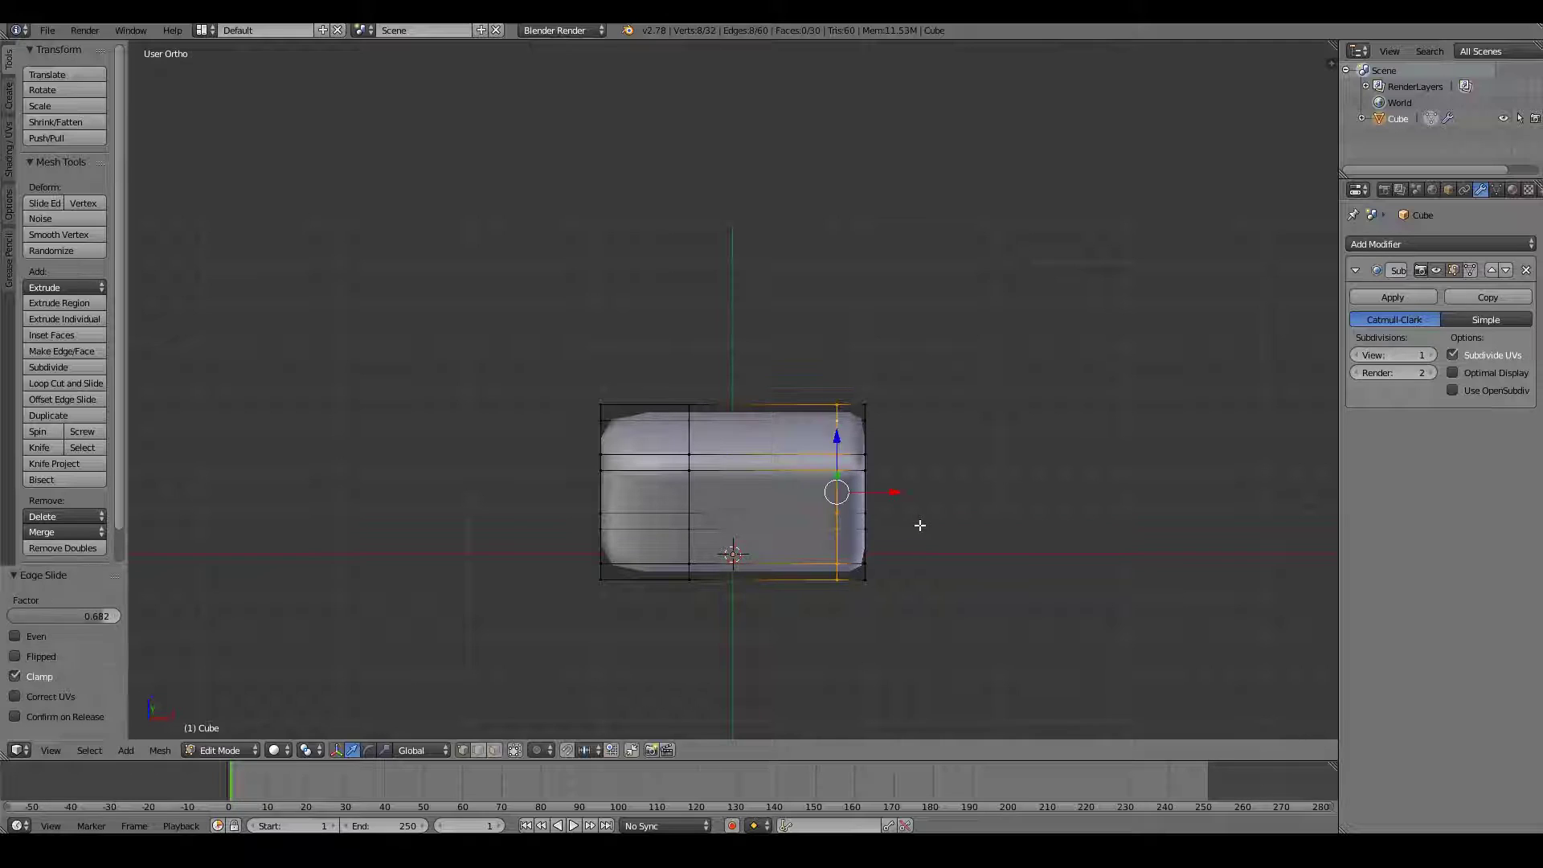
pyautogui.keyDown('alt'); pyautogui.rightClick(689, 432); pyautogui.keyUp('alt')
pyautogui.press('g')
pyautogui.press('g')
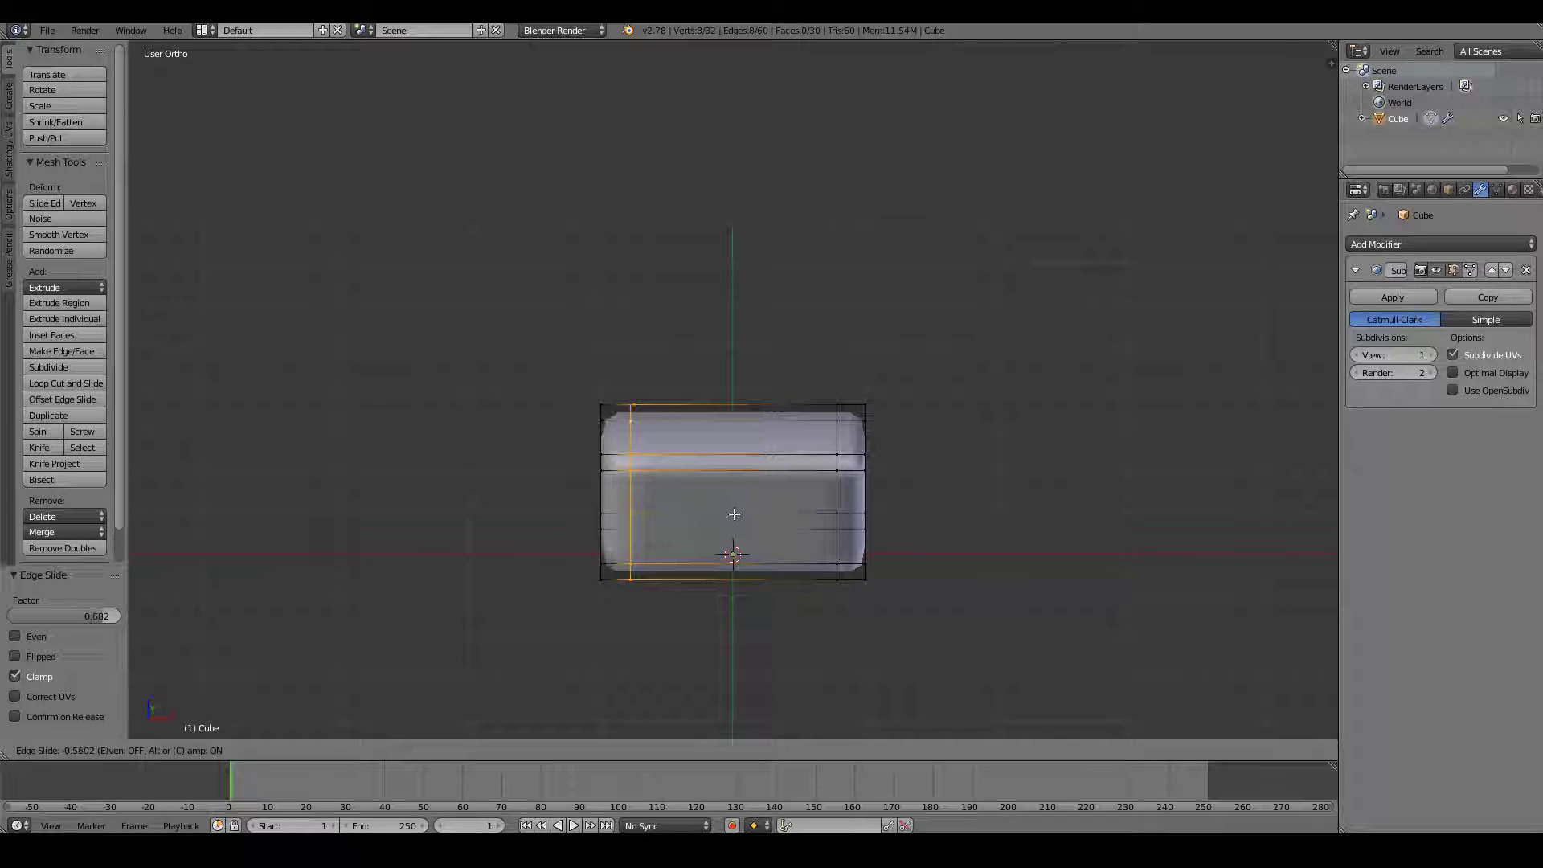
pyautogui.click(727, 515)
pyautogui.moveTo(727, 514); pyautogui.dragTo(707, 483, button='middle')
# - In front view, tighten the top and bottom horizontal loops closer to the edges
pyautogui.press('KP_1')
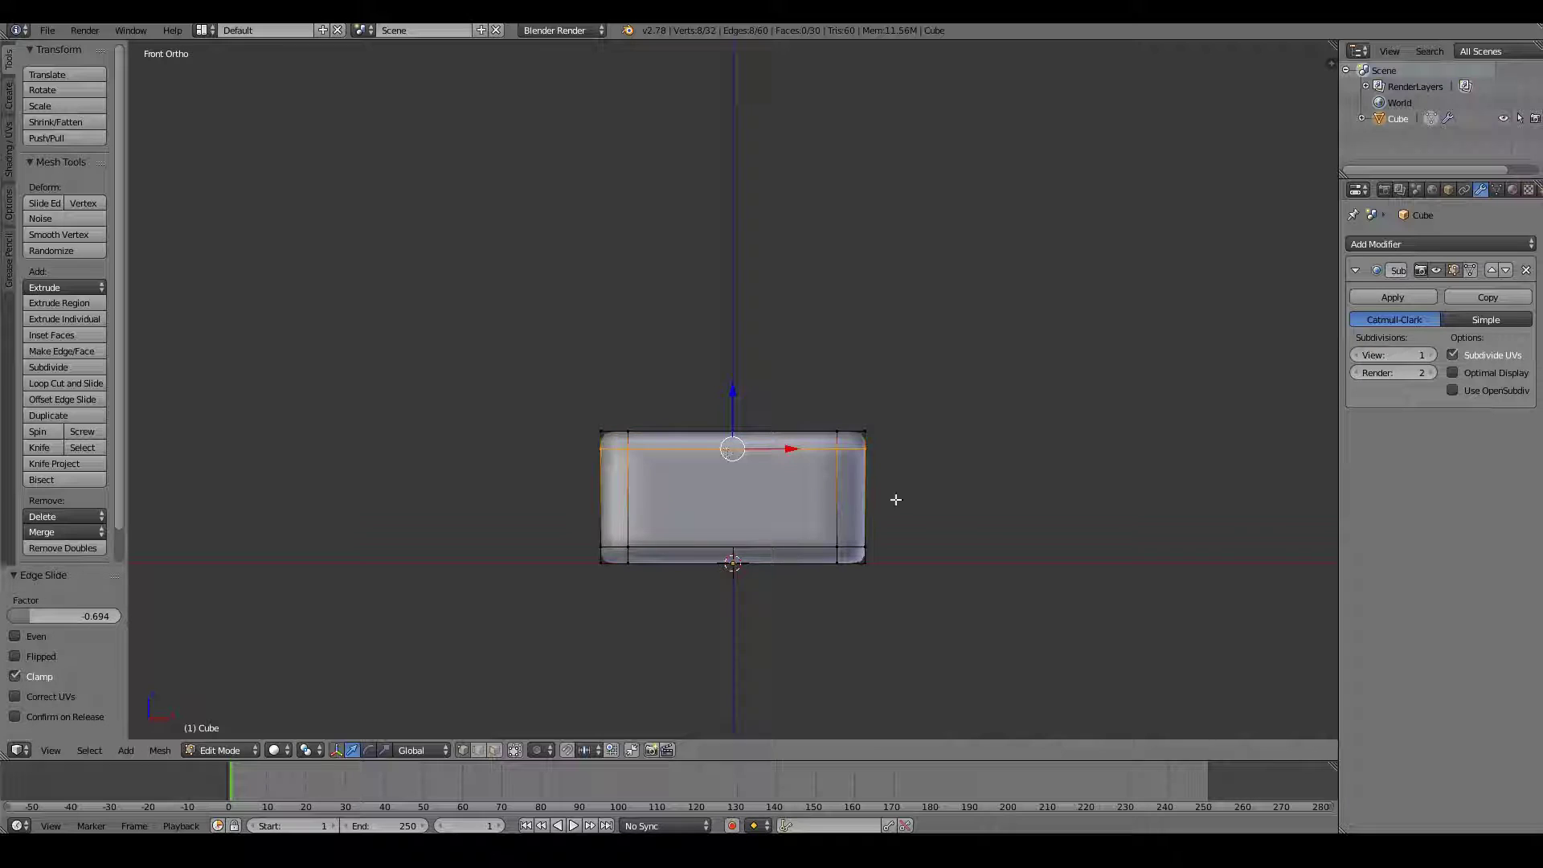
pyautogui.press('g')
pyautogui.press('g')
pyautogui.click(924, 505)
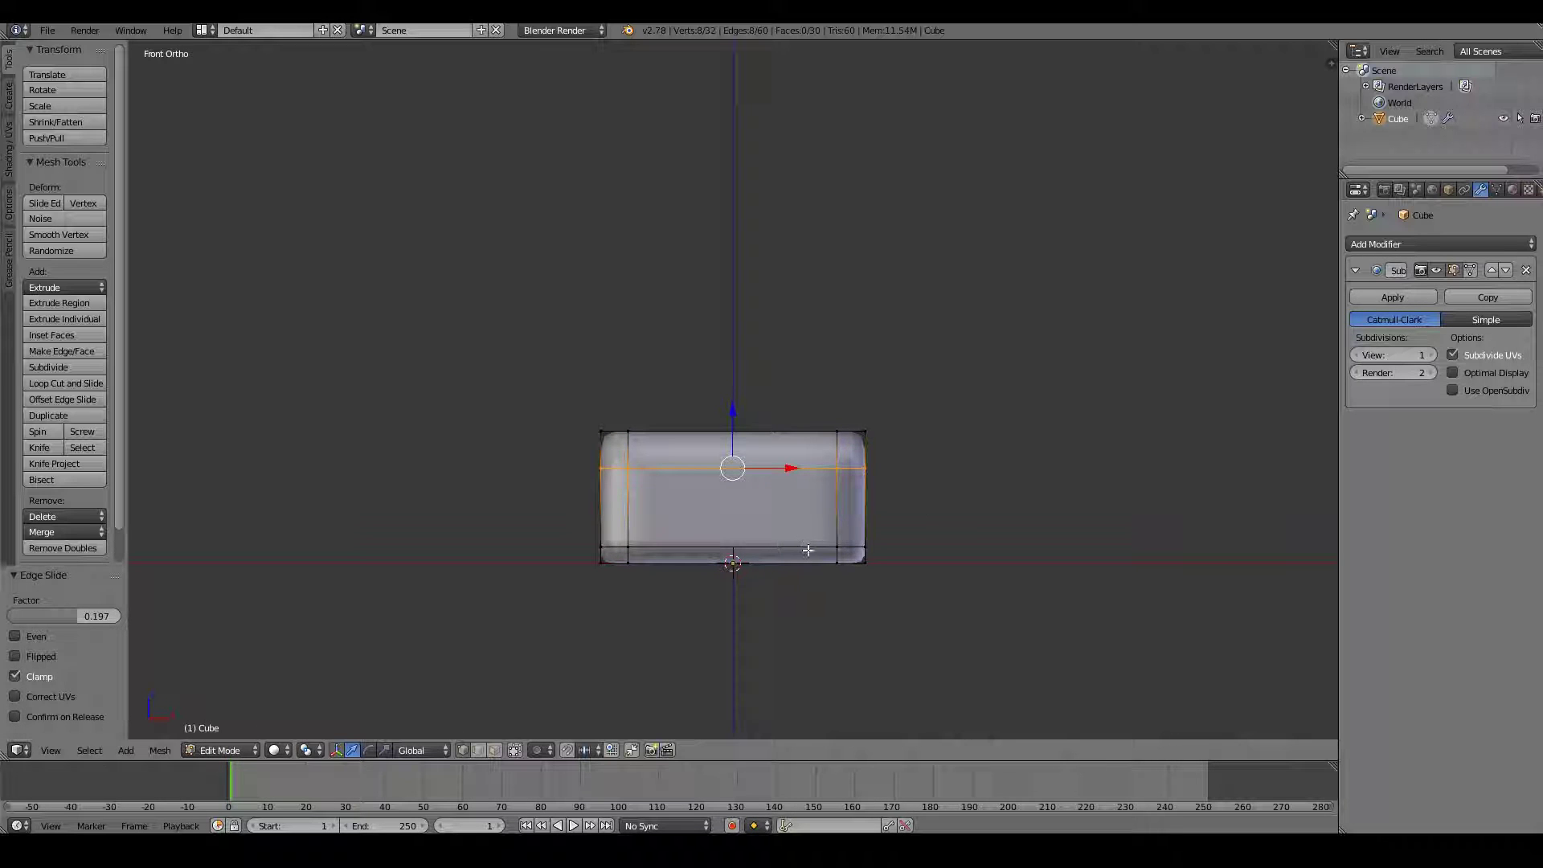
pyautogui.keyDown('alt'); pyautogui.rightClick(808, 550); pyautogui.keyUp('alt')
pyautogui.press('g')
pyautogui.press('g')
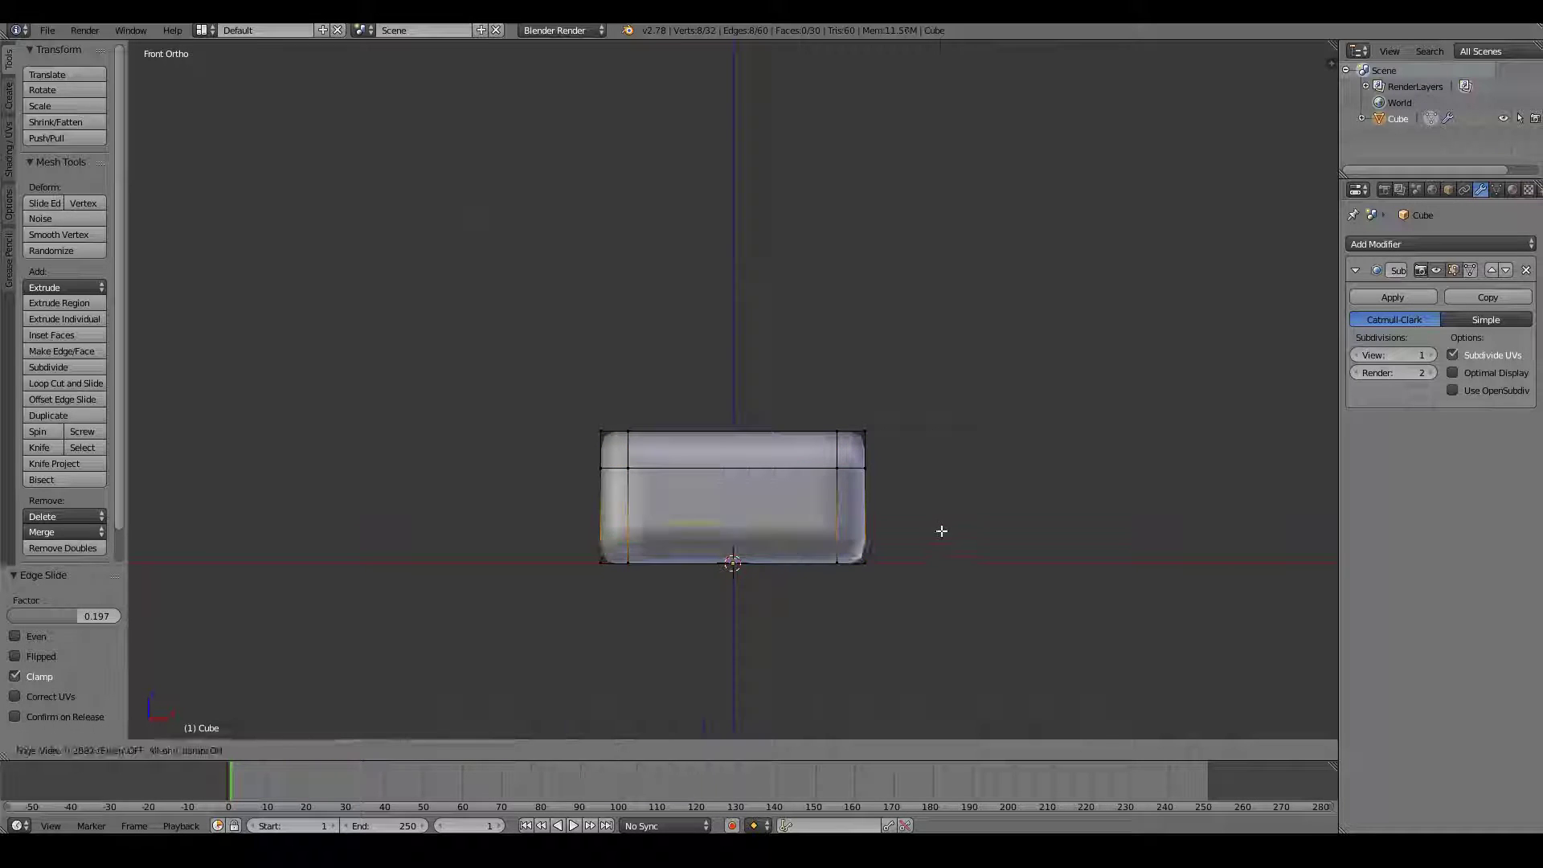
pyautogui.click(659, 486)
# - Slide the left and right vertical loops closer to the ends and leave Edit Mode
pyautogui.keyDown('alt'); pyautogui.rightClick(631, 494); pyautogui.keyUp('alt')
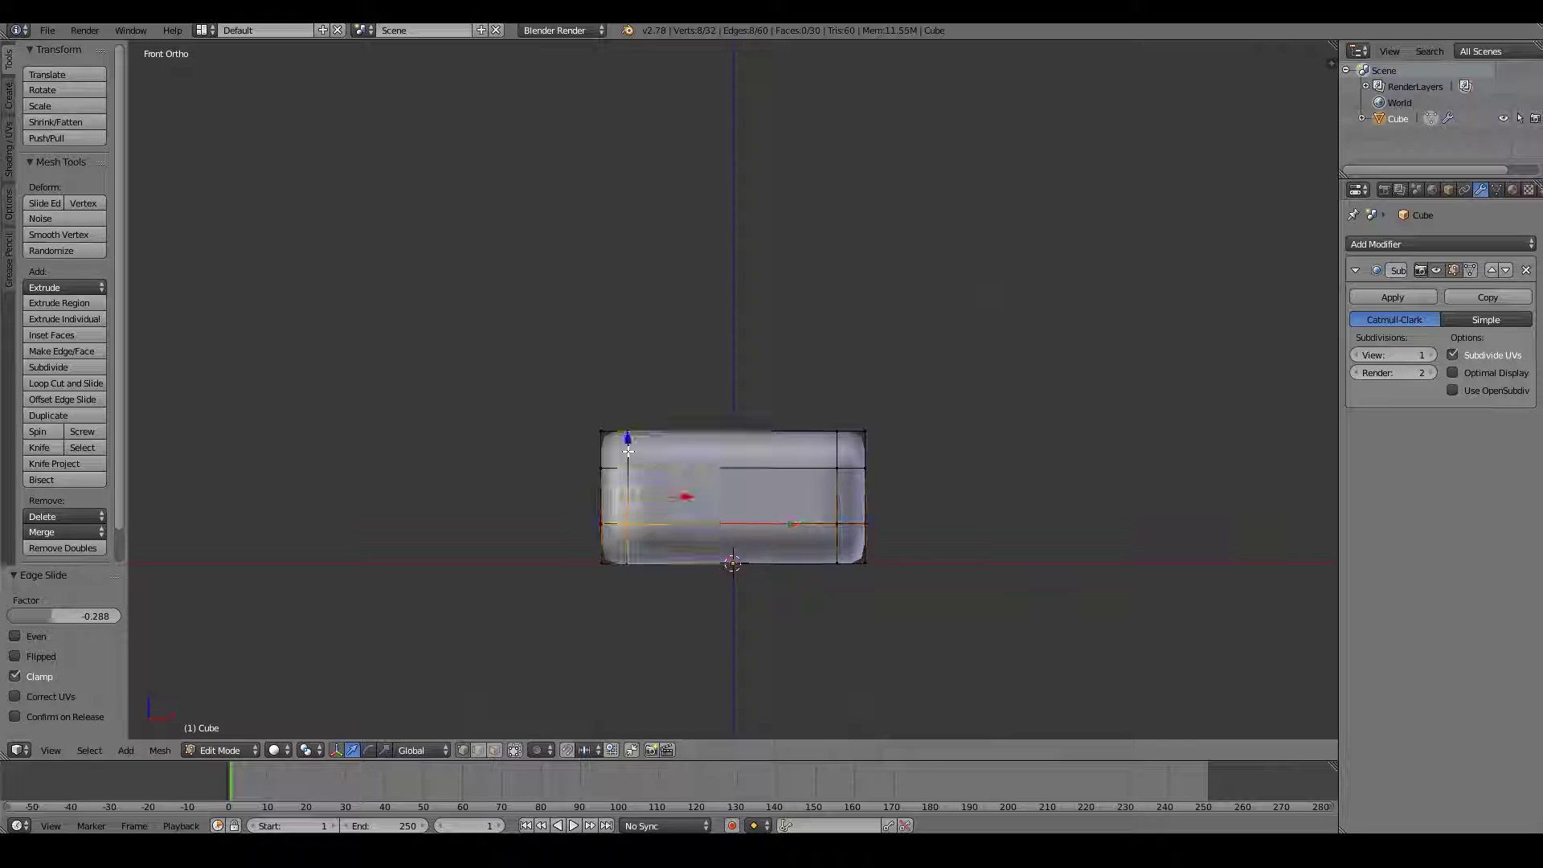
pyautogui.press('g')
pyautogui.press('g')
pyautogui.click(714, 482)
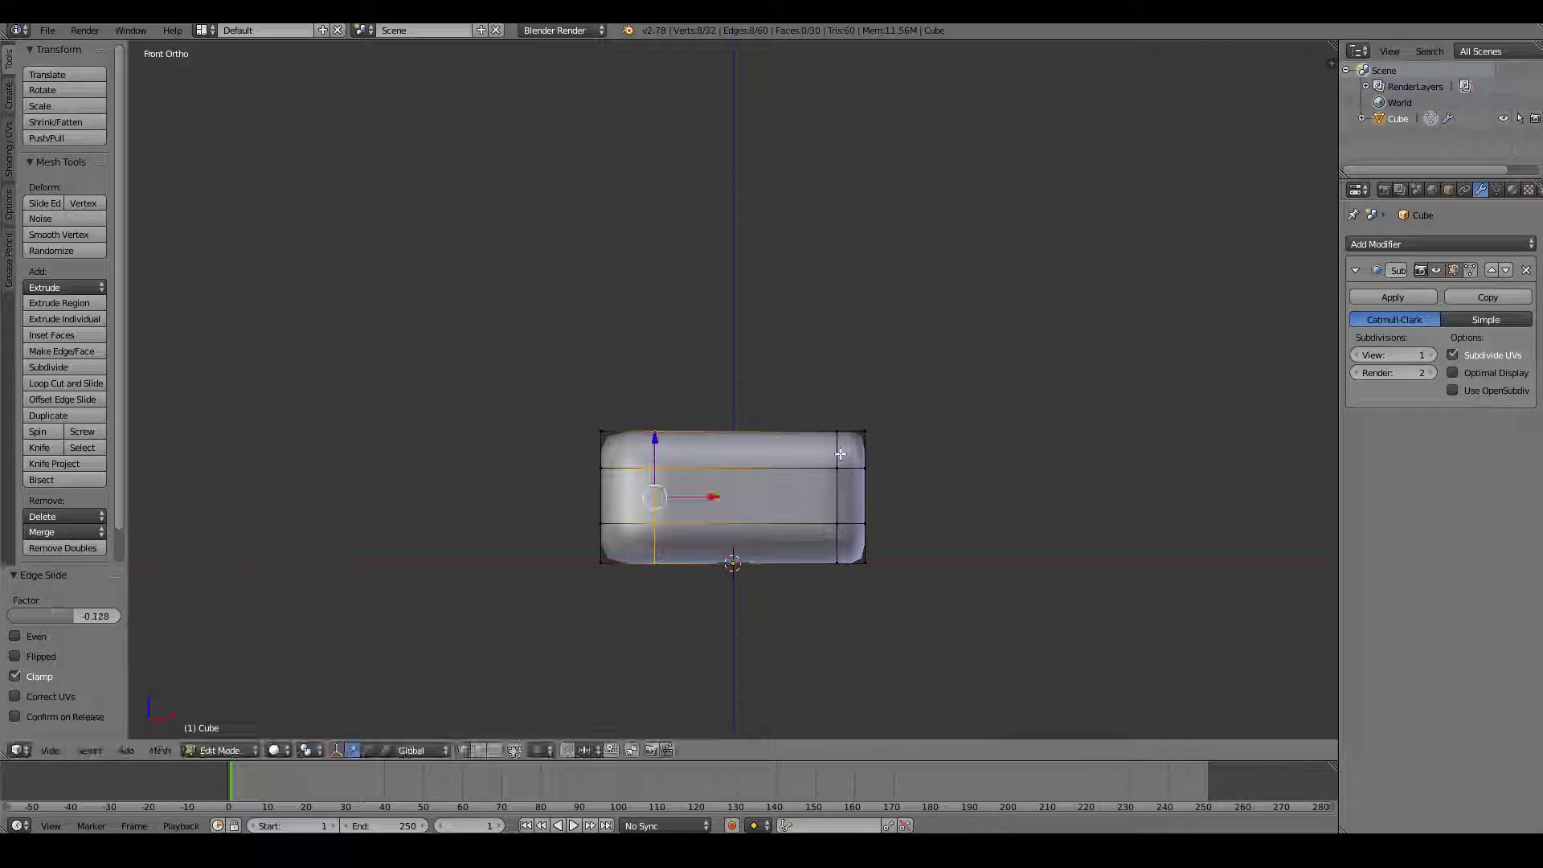
pyautogui.keyDown('alt'); pyautogui.rightClick(838, 454); pyautogui.keyUp('alt')
pyautogui.press('g')
pyautogui.press('g')
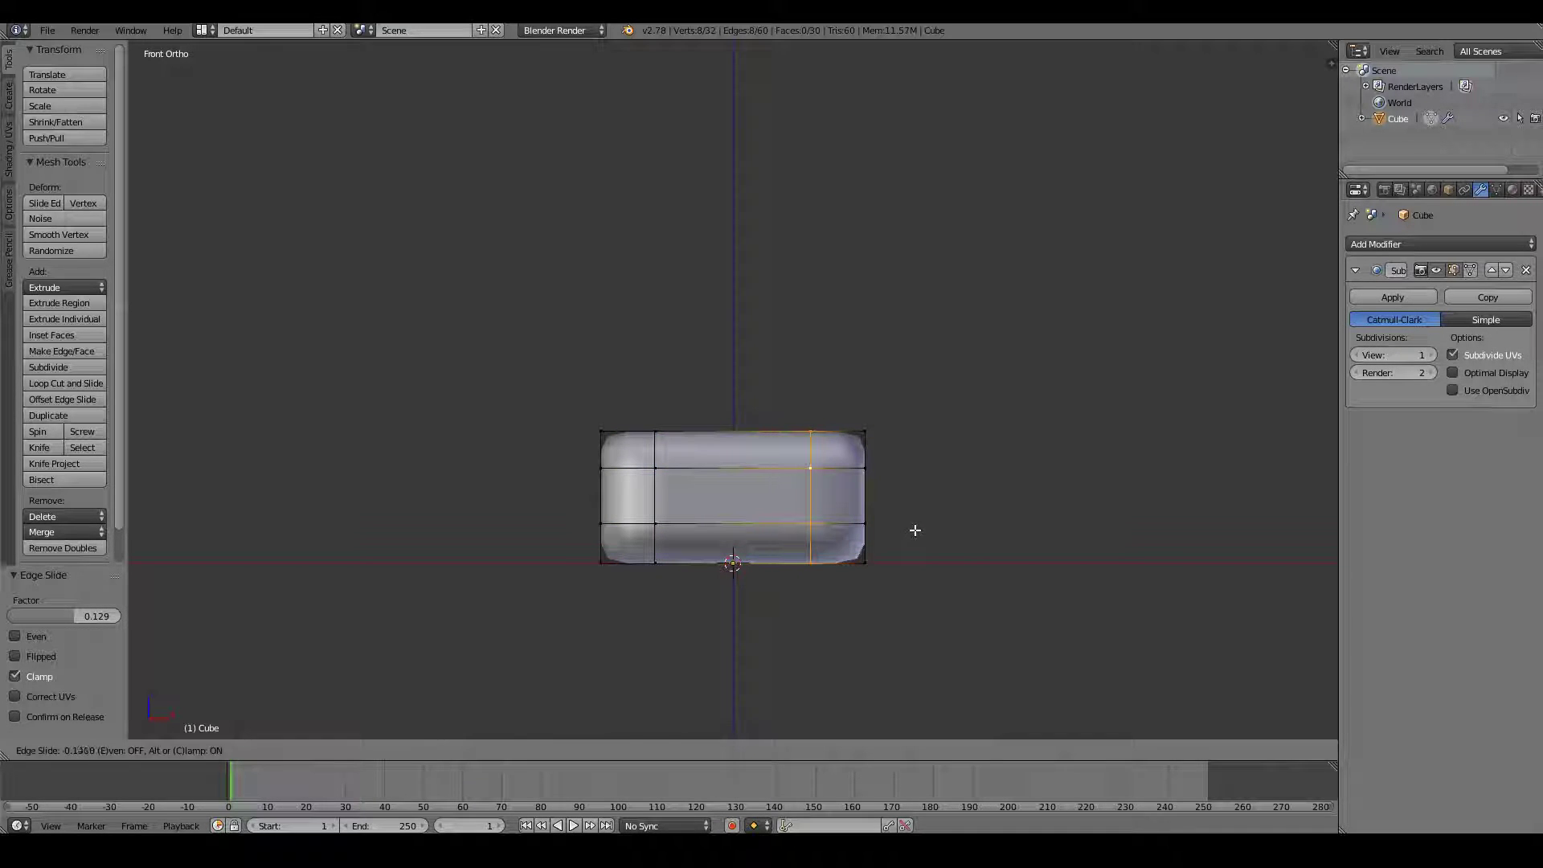
pyautogui.click(913, 528)
pyautogui.moveTo(913, 527); pyautogui.dragTo(903, 565, button='middle')
pyautogui.press('Tab')
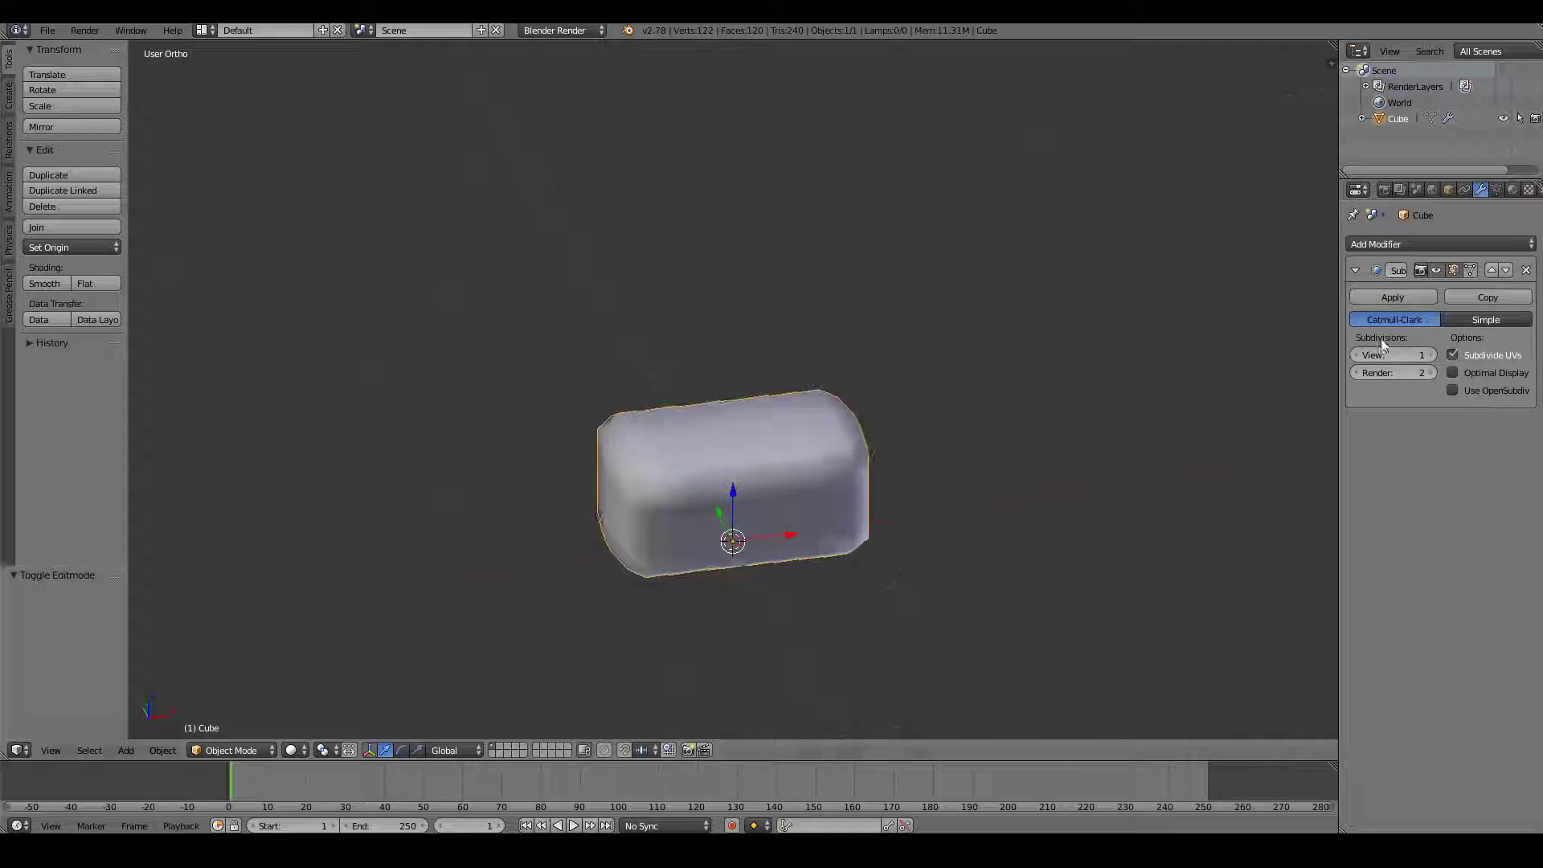
# - Set the Subdivision Surface viewport level to 2 and return to front view
pyautogui.click(1431, 355)
pyautogui.moveTo(699, 470); pyautogui.dragTo(978, 451, button='middle')
pyautogui.press('KP_1')
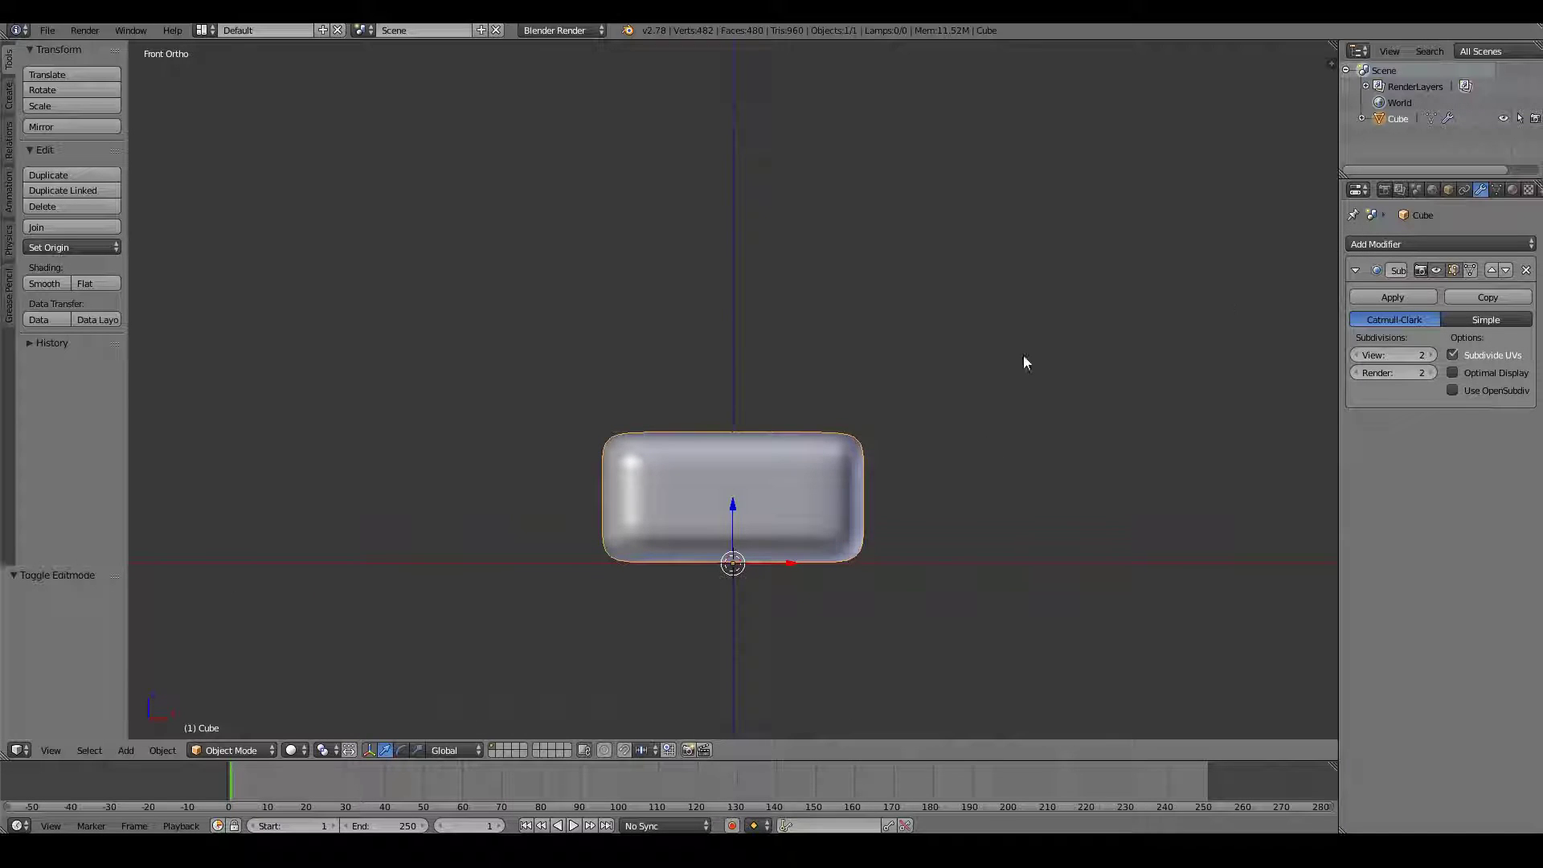
pyautogui.scroll(-1, 1024, 362)
pyautogui.keyDown('ctrl'); pyautogui.scroll(-3, 1024, 363); pyautogui.keyUp('ctrl')
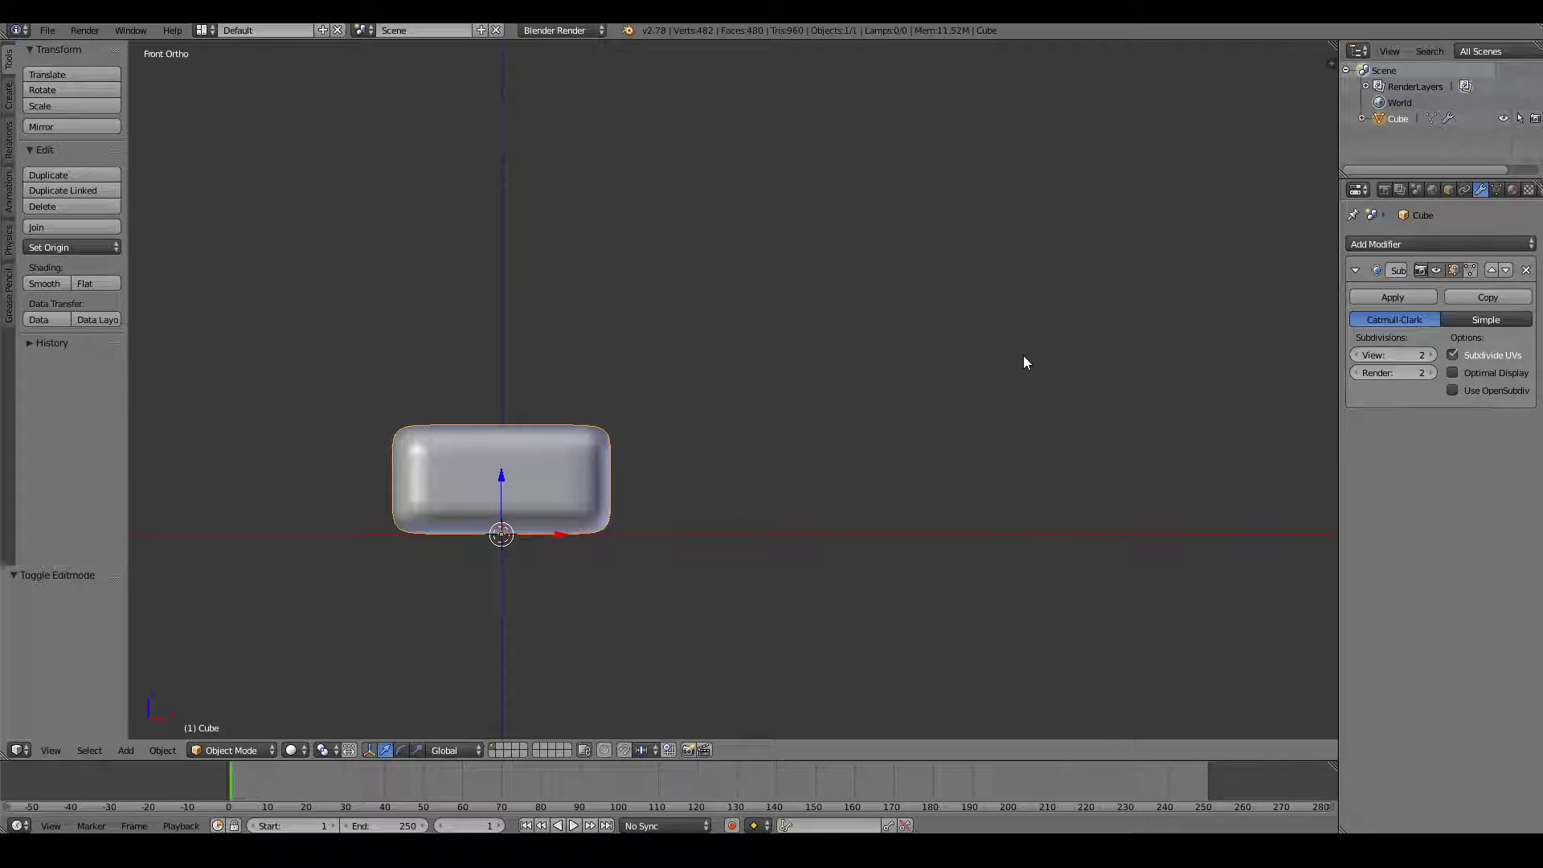
pyautogui.click(1361, 244)
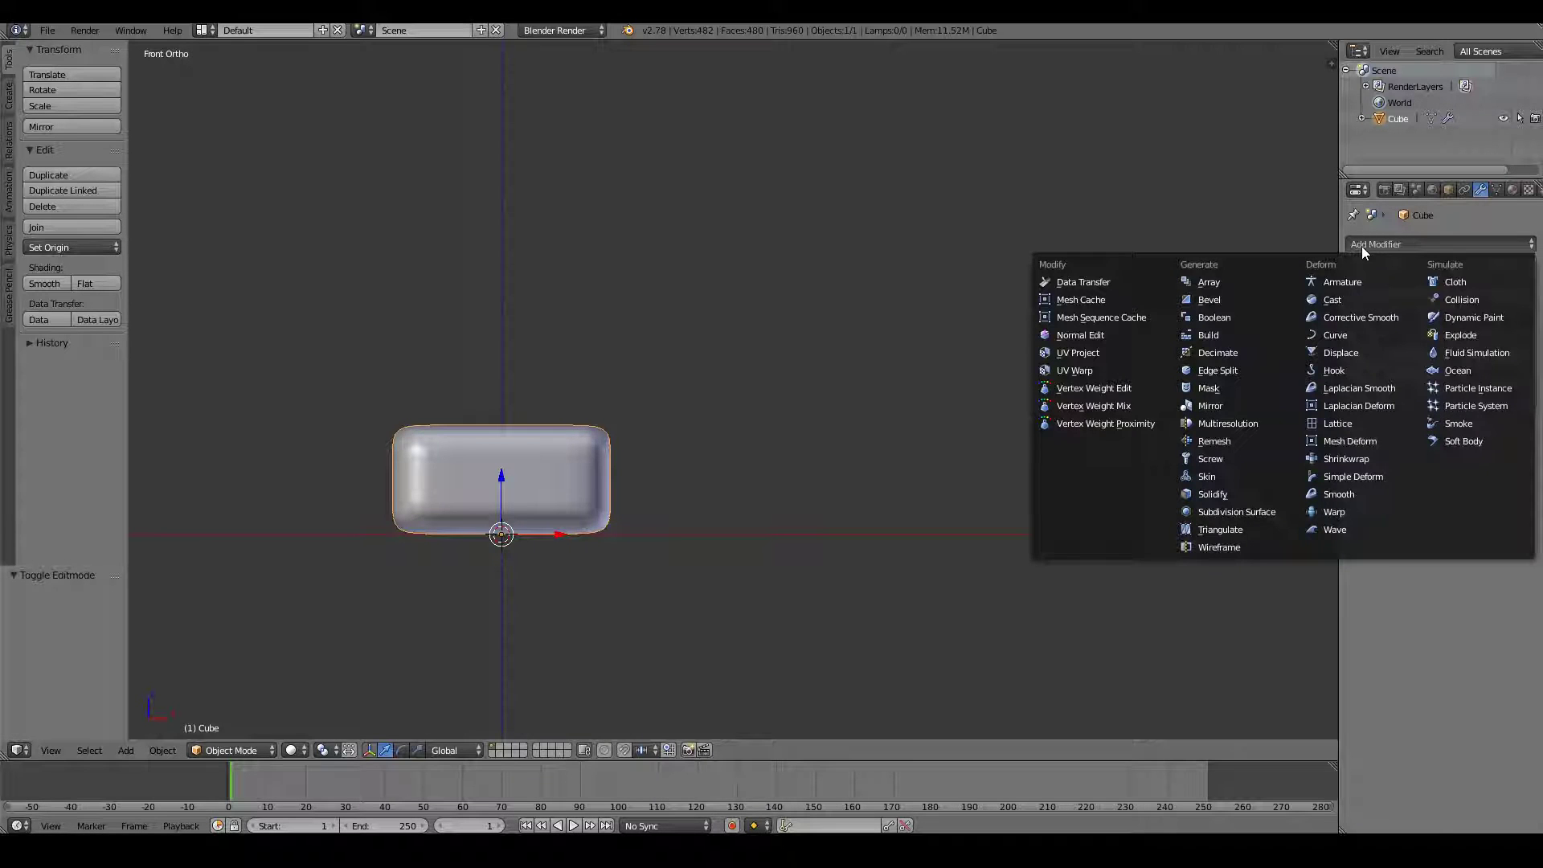
# - Add an Array modifier to the brick
pyautogui.click(1237, 283)
pyautogui.moveTo(871, 465); pyautogui.dragTo(754, 418, button='middle')
pyautogui.press('KP_1')
pyautogui.scroll(-3, 753, 416)
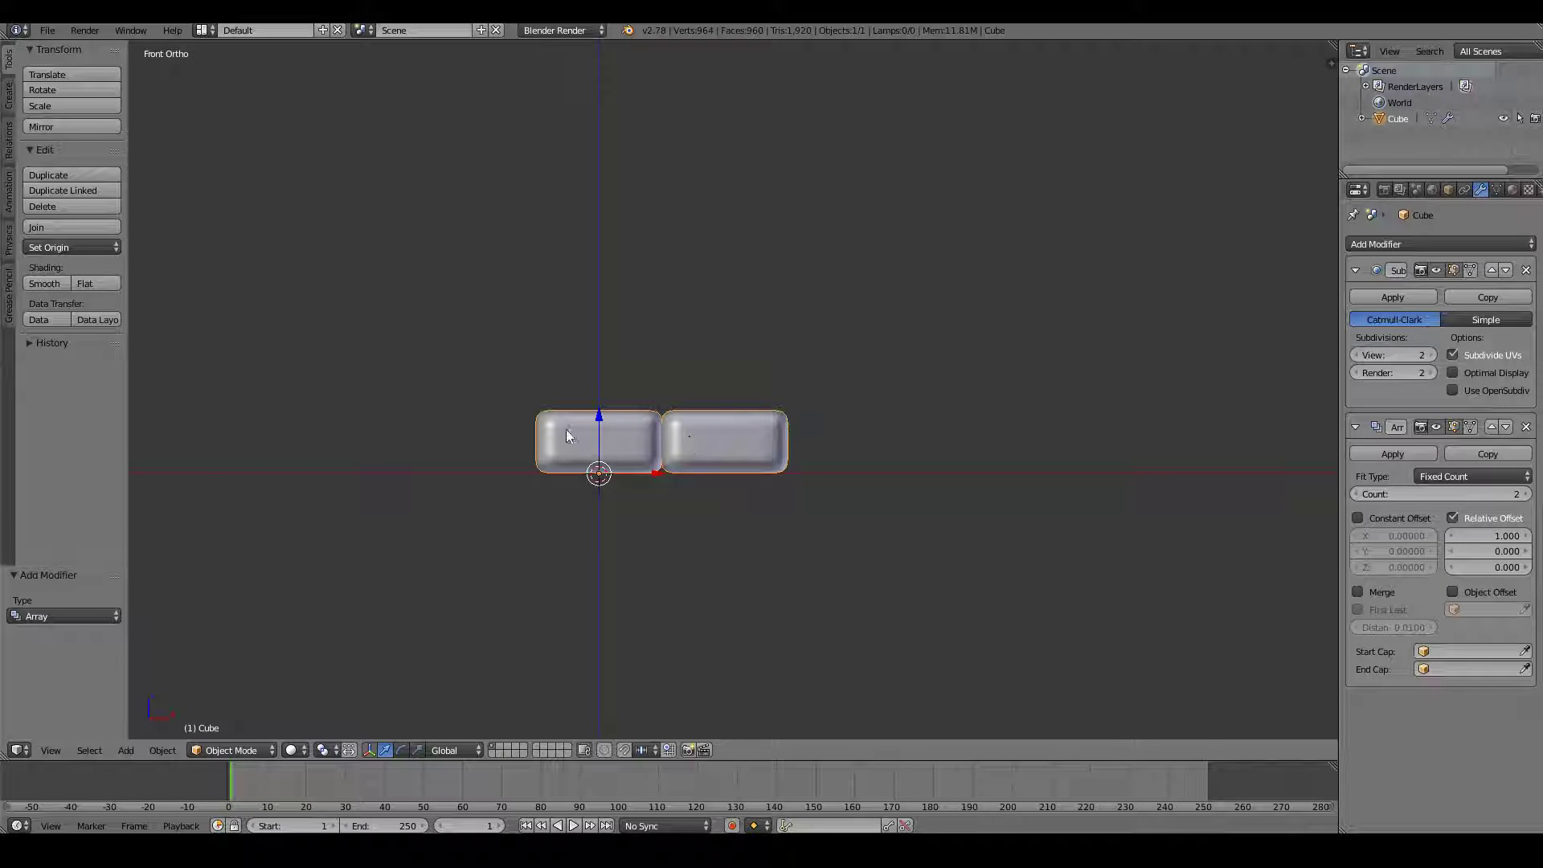
pyautogui.keyDown('ctrl'); pyautogui.scroll(-6, 566, 436); pyautogui.keyUp('ctrl')
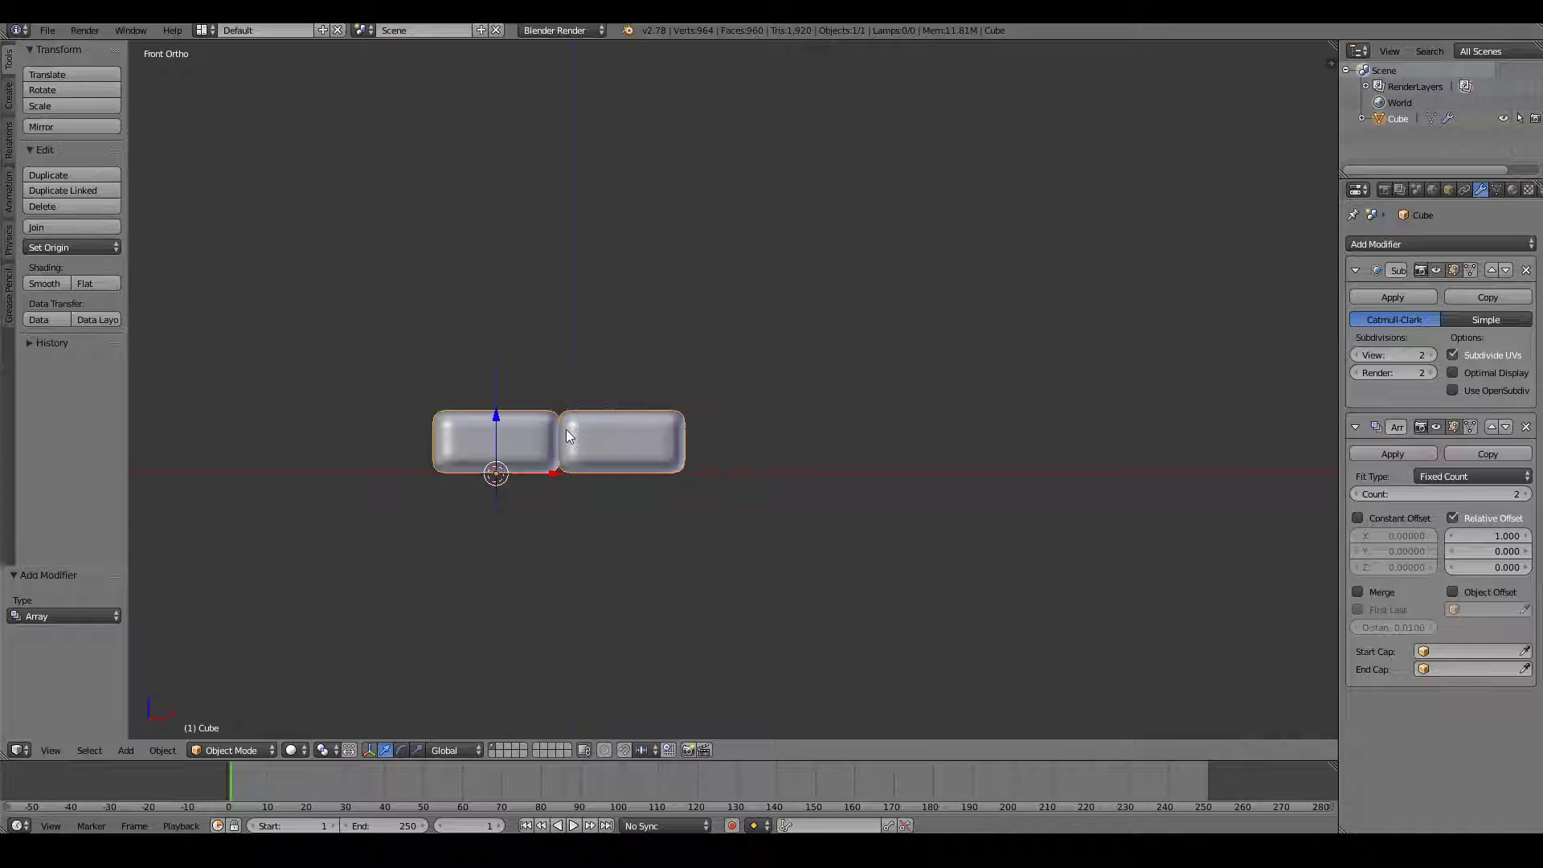
pyautogui.keyDown('ctrl'); pyautogui.scroll(-2, 566, 435); pyautogui.keyUp('ctrl')
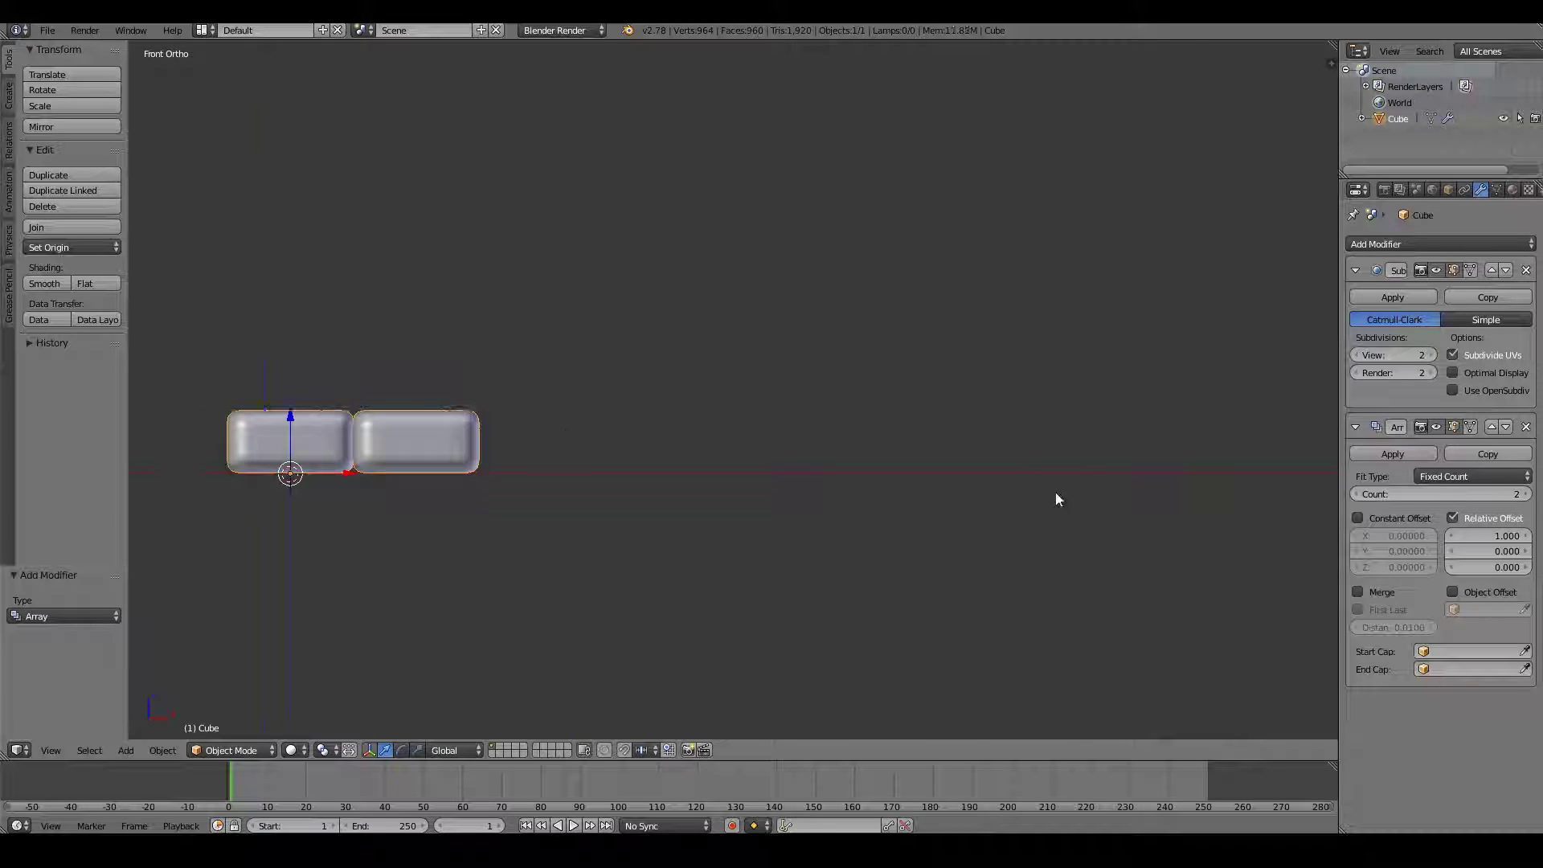
pyautogui.scroll(-1, 1048, 493)
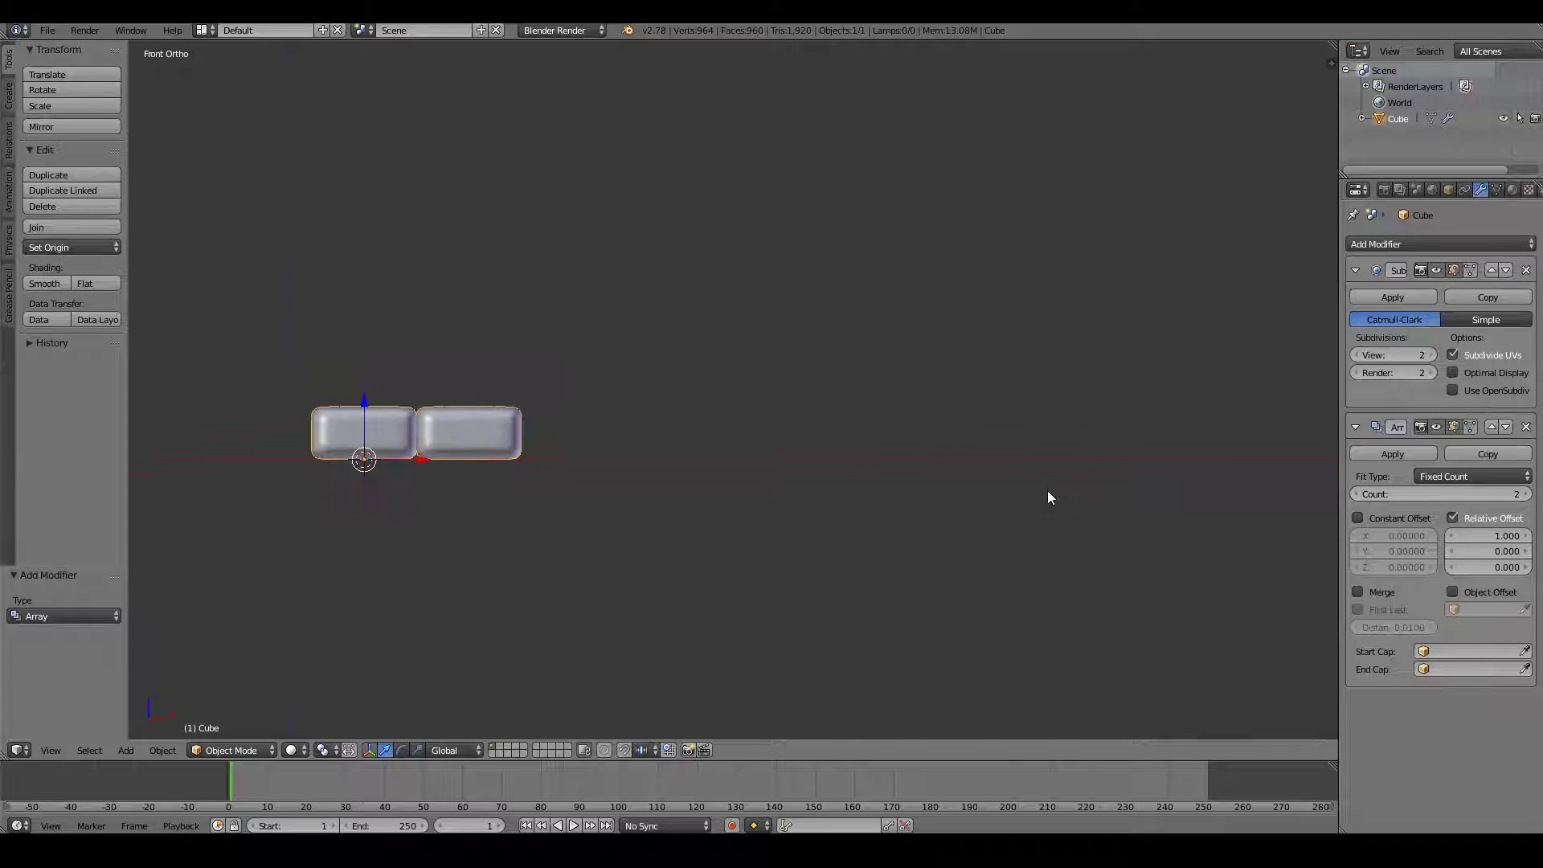
# - Raise the Array count to 16, re-framing the growing row of bricks
pyautogui.click(1528, 494)
pyautogui.click(1528, 494)
pyautogui.click(1527, 495)
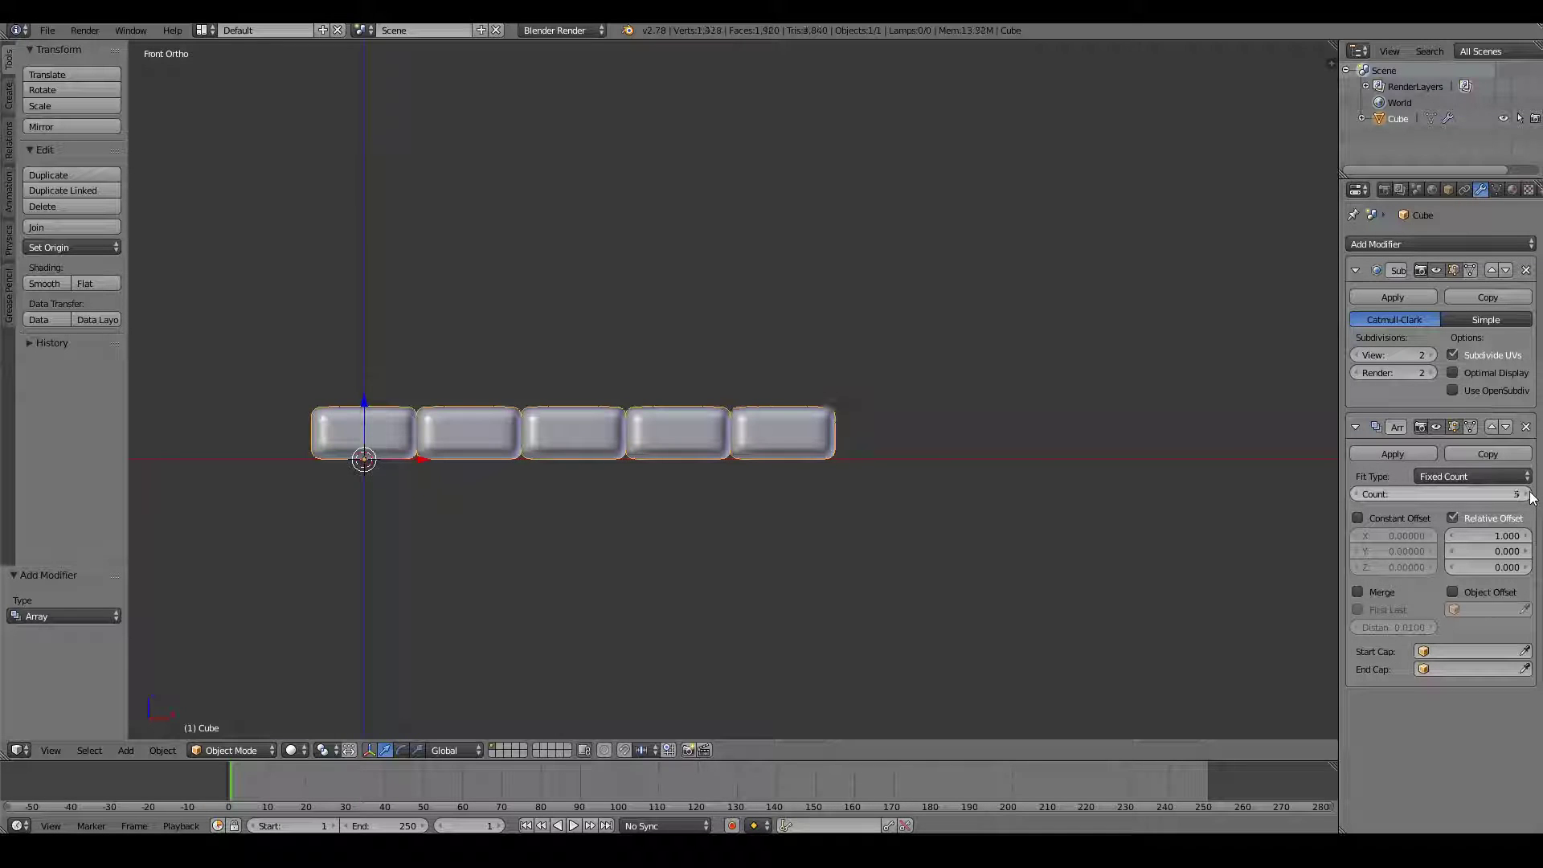
pyautogui.click(1527, 494)
pyautogui.click(1528, 494)
pyautogui.scroll(-2, 1014, 501)
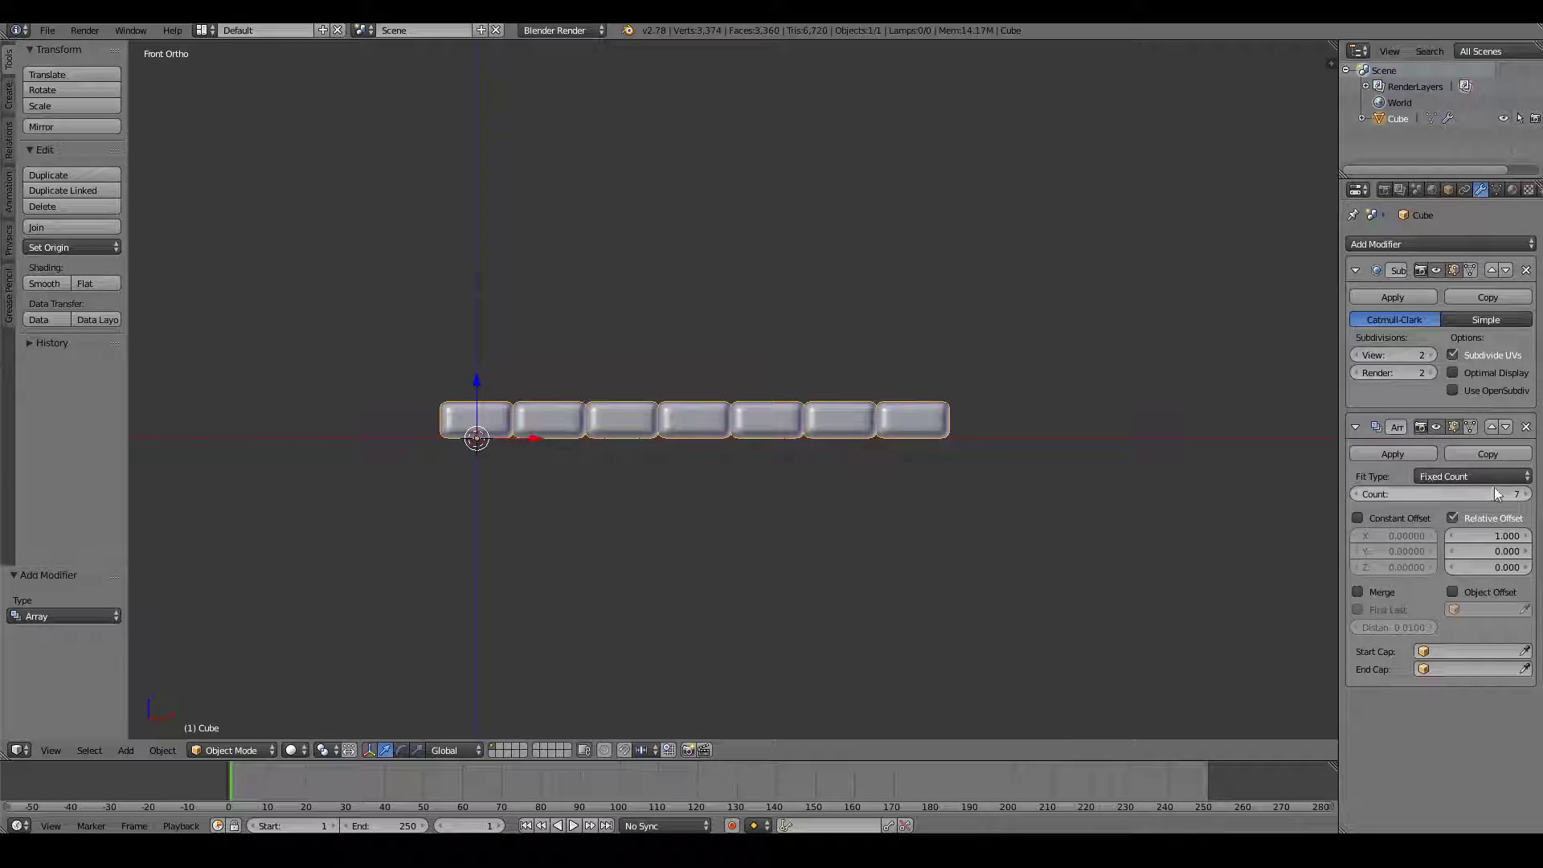
pyautogui.click(1528, 495)
pyautogui.click(1528, 494)
pyautogui.click(1528, 494)
pyautogui.click(1528, 494)
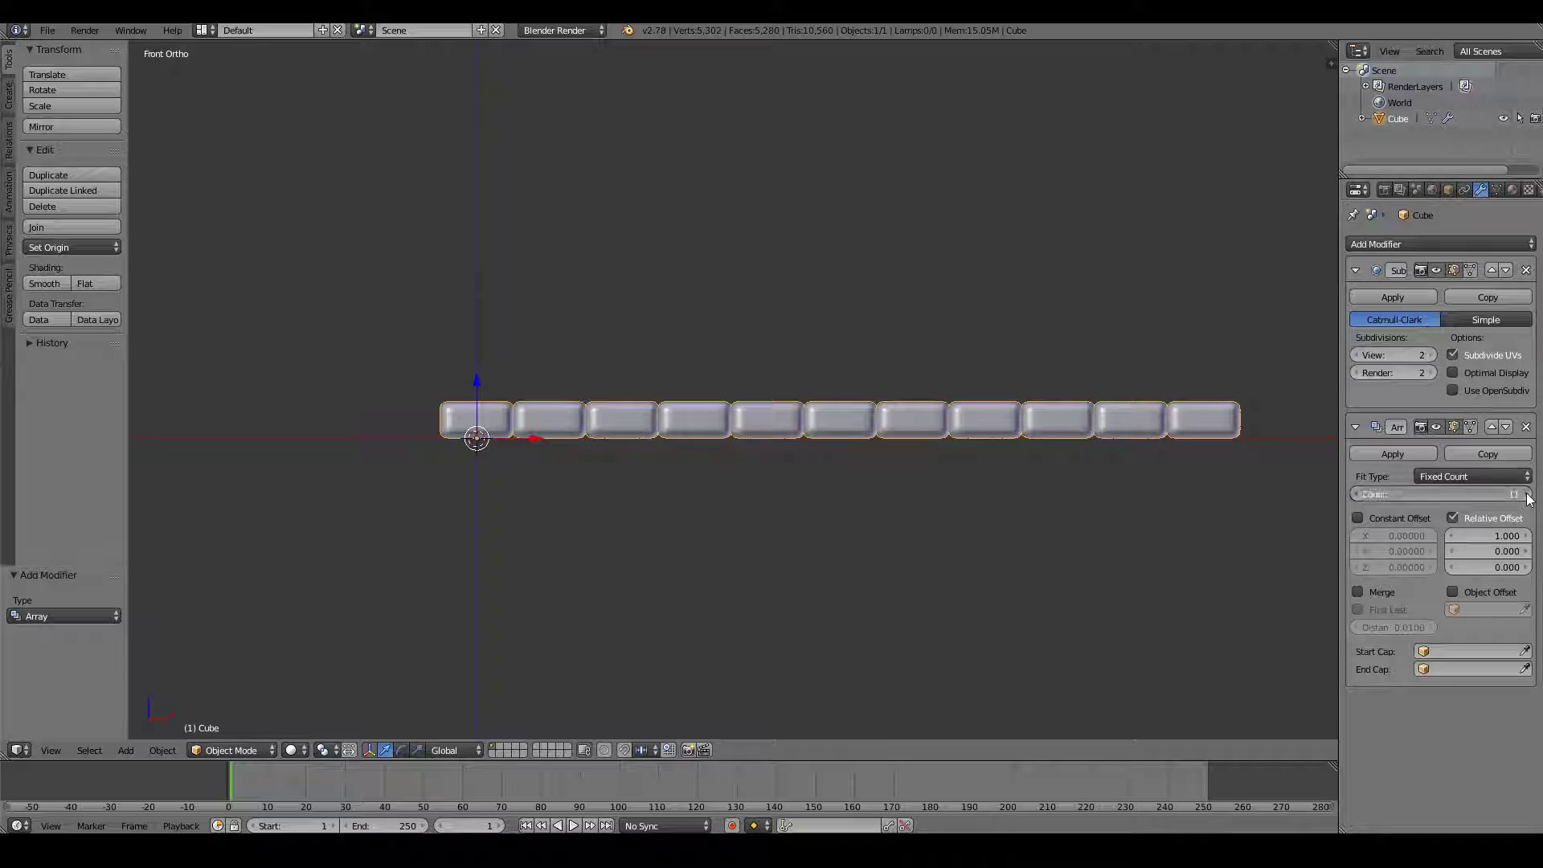
pyautogui.click(1527, 494)
pyautogui.click(1527, 494)
pyautogui.click(1527, 494)
pyautogui.press('KP_Decimal')
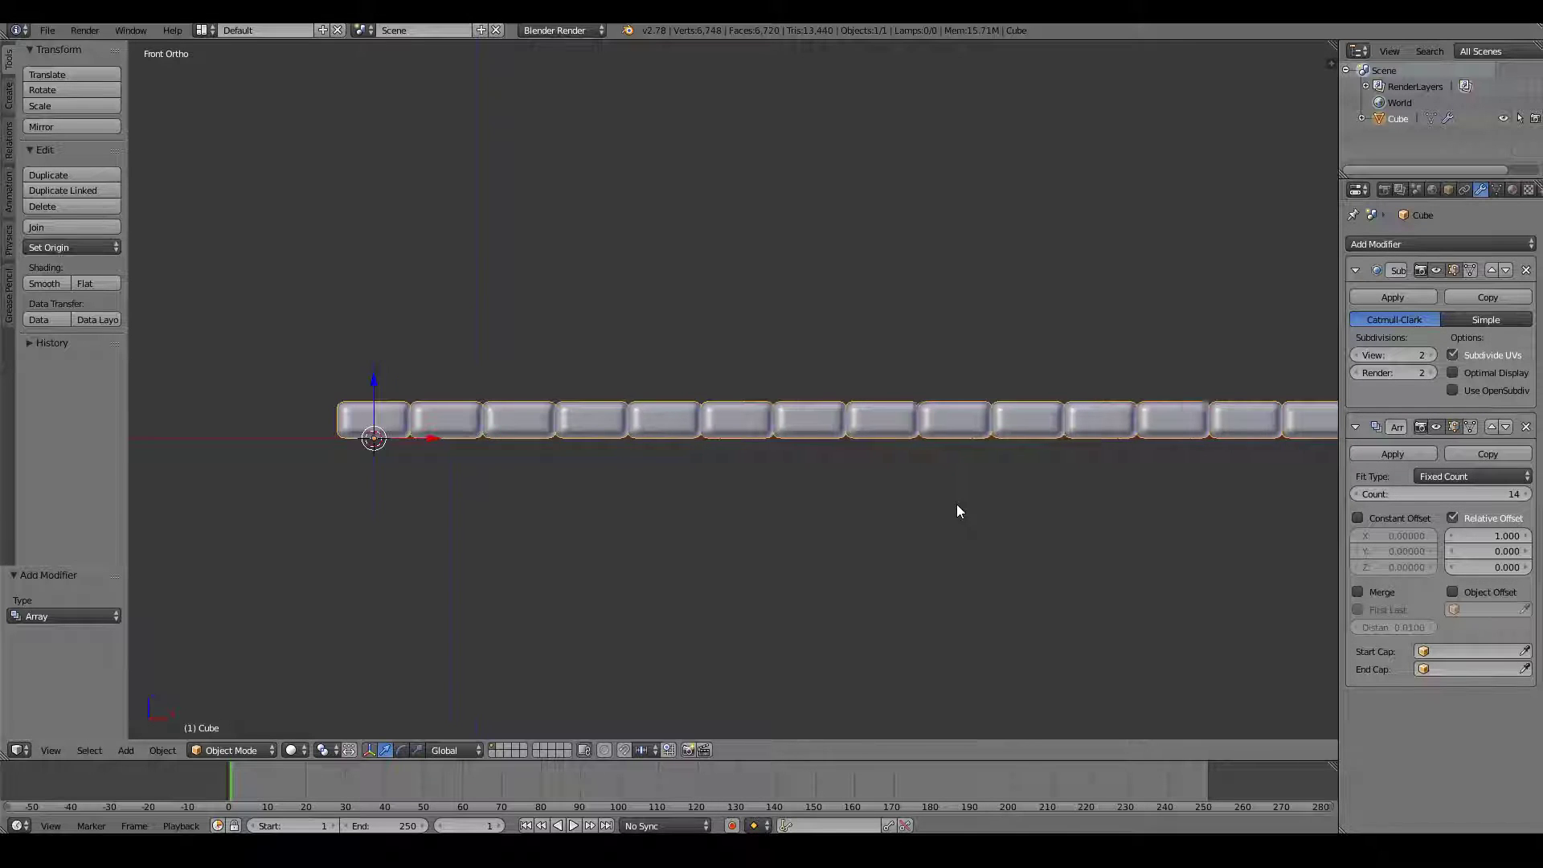
pyautogui.click(1527, 494)
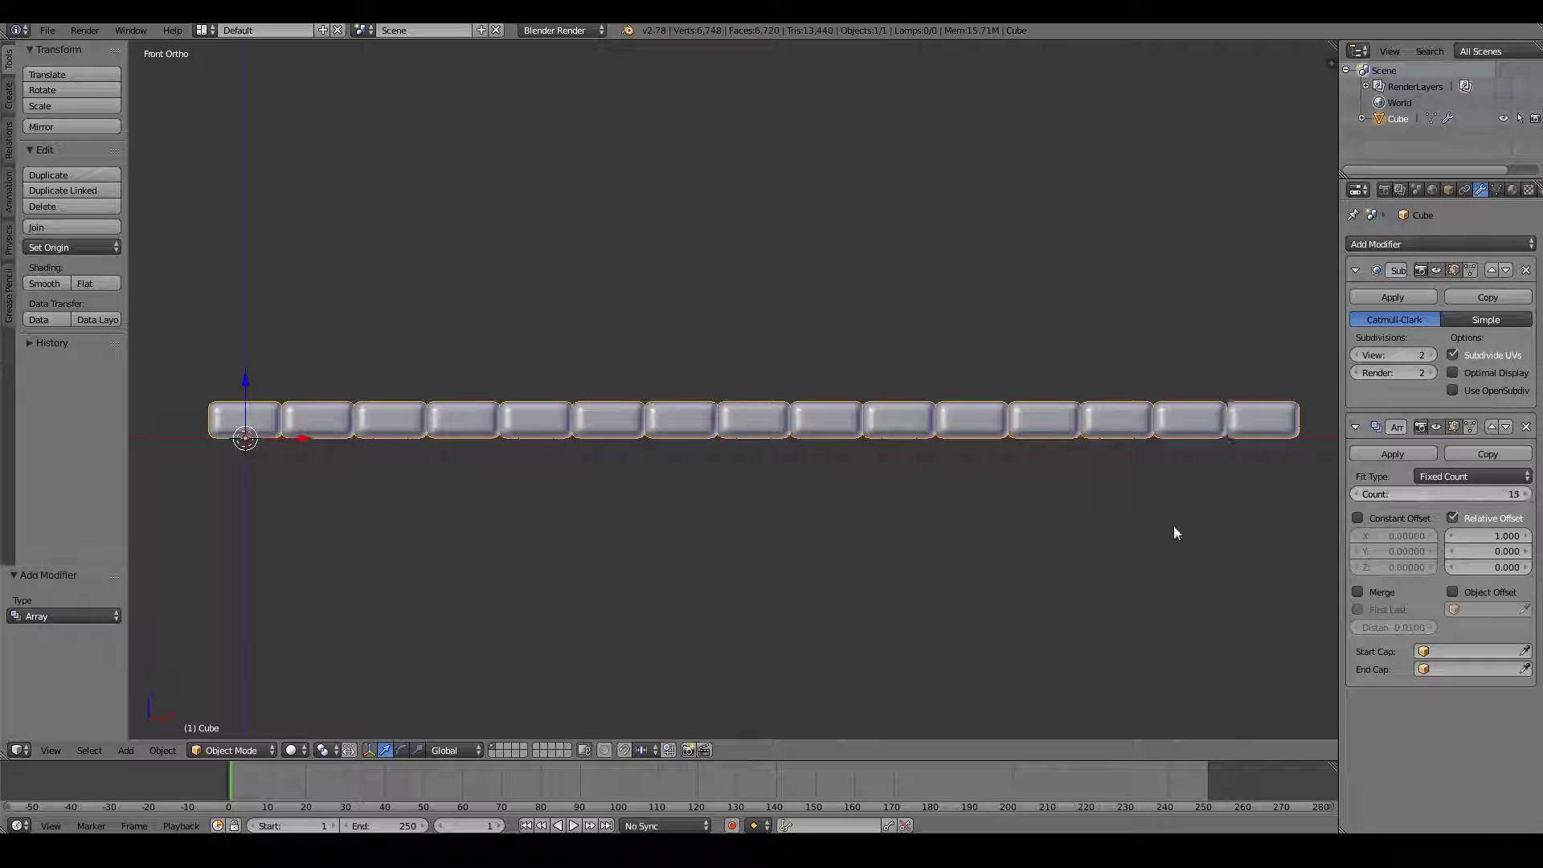
pyautogui.press('KP_Decimal')
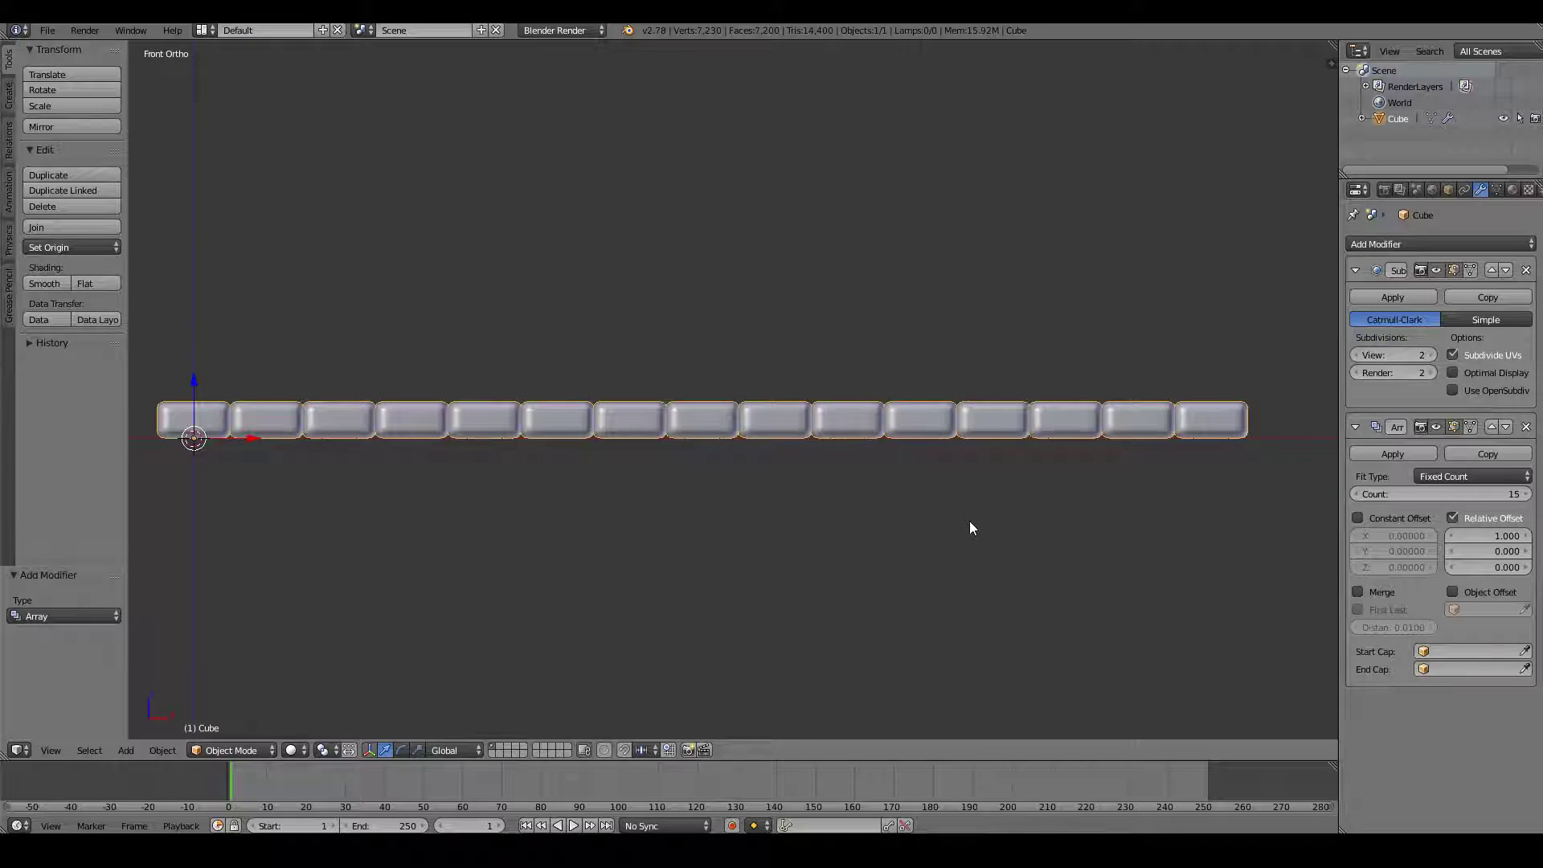
pyautogui.click(1527, 495)
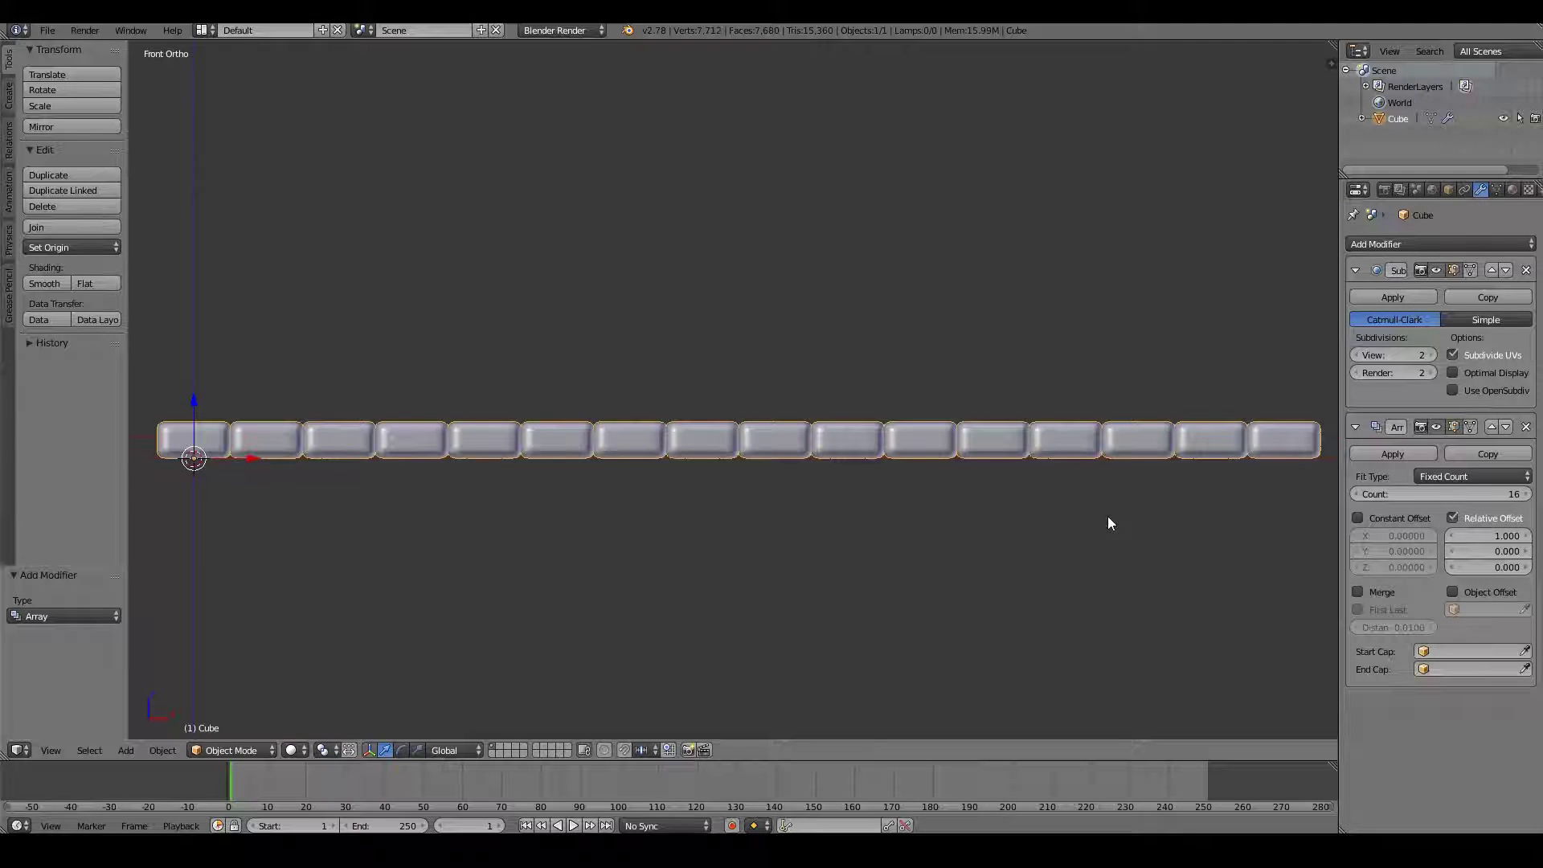
pyautogui.press('KP_Decimal')
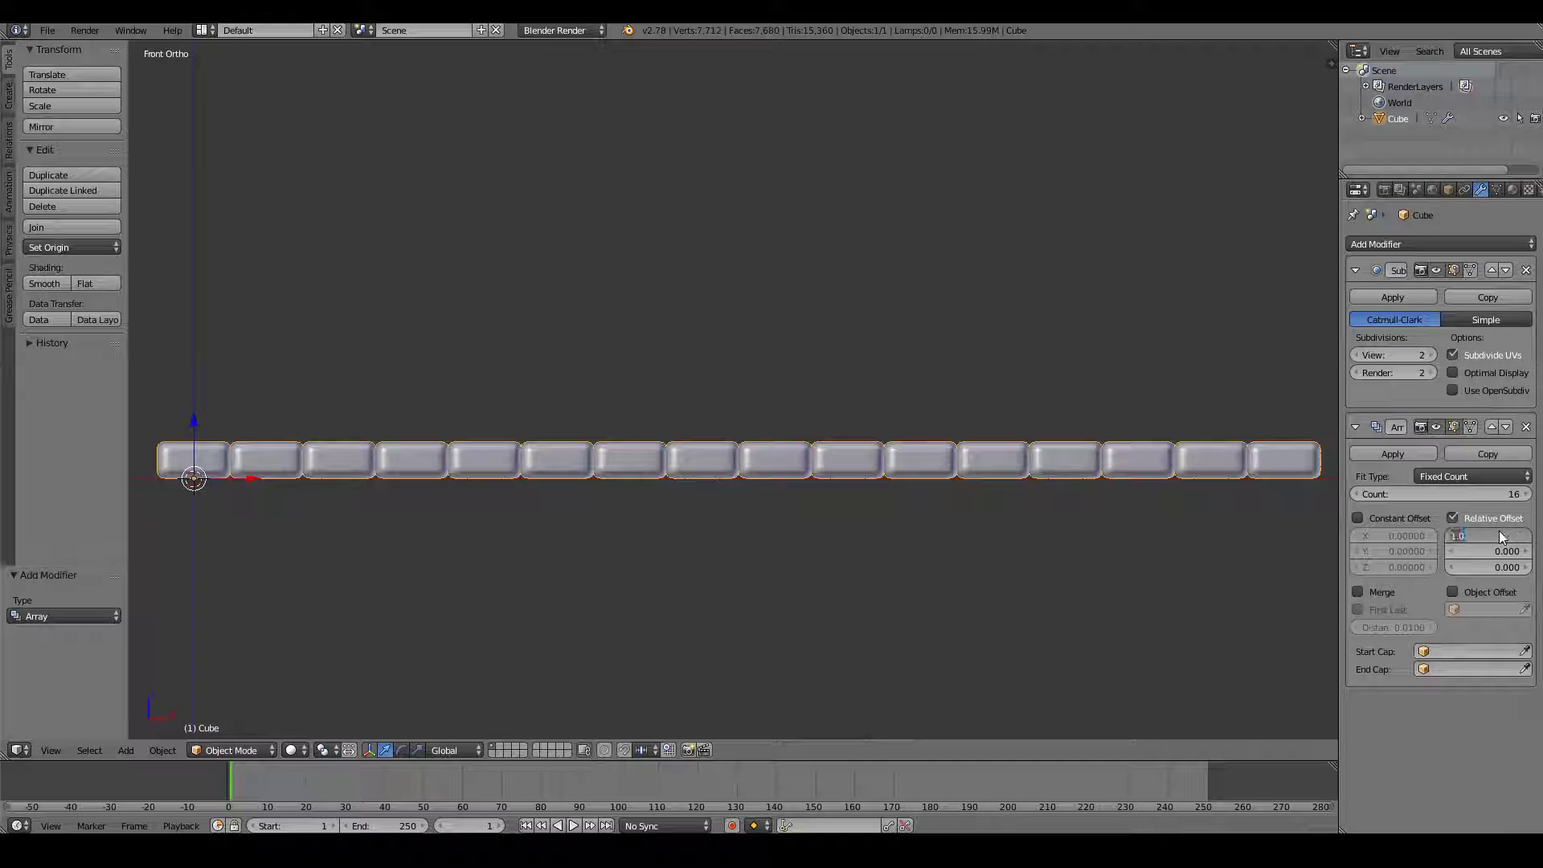
# - Set the Array's Relative Offset X to 1.02 for small gaps between bricks
pyautogui.moveTo(1498, 530); pyautogui.dragTo(1502, 537)
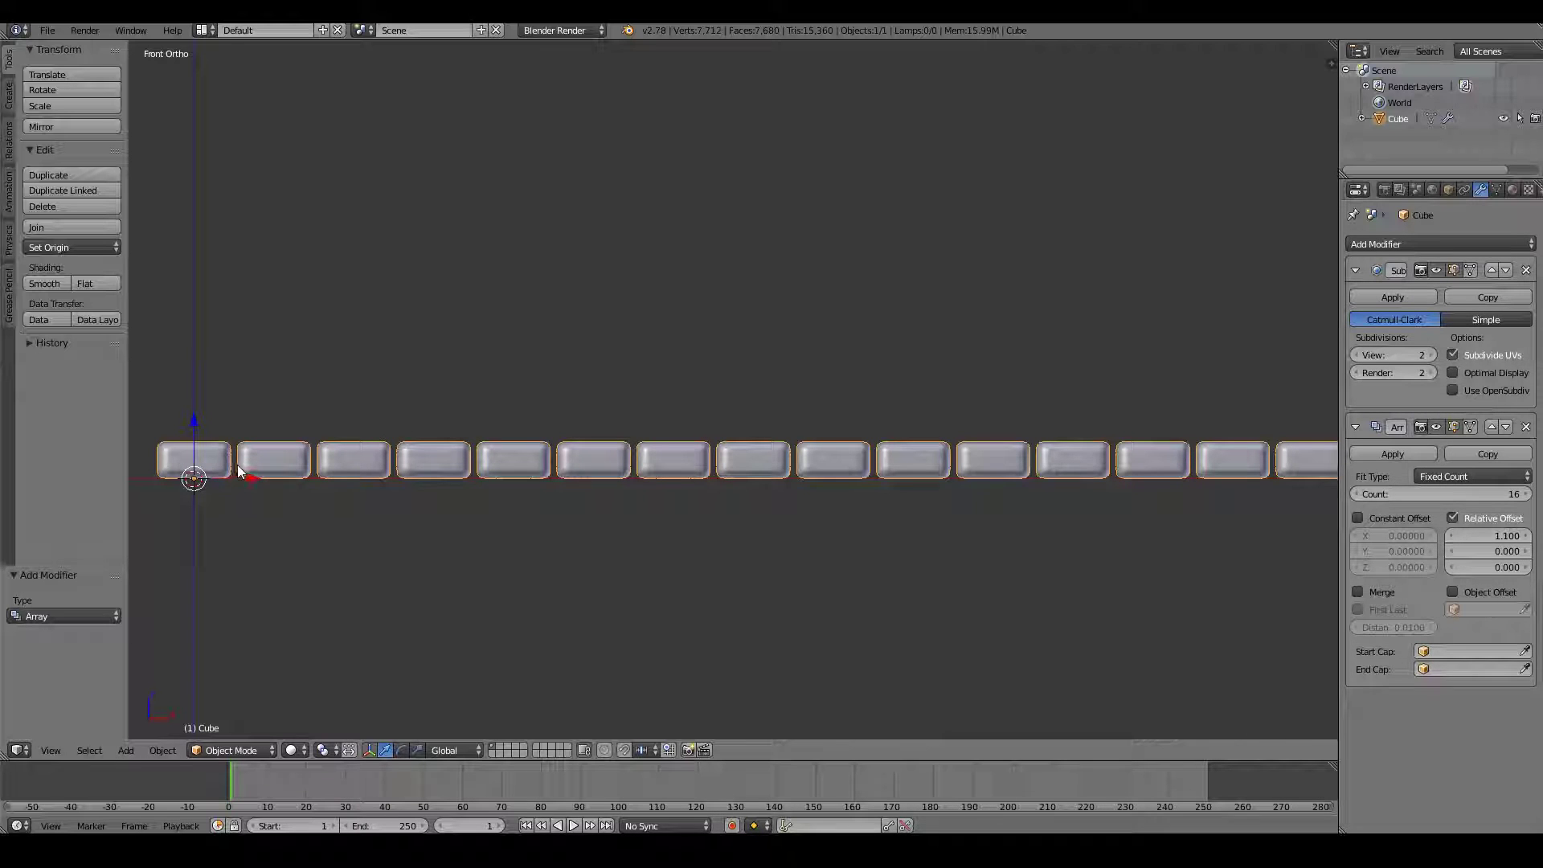
pyautogui.click(1498, 537)
pyautogui.write('1')
pyautogui.press('Return')
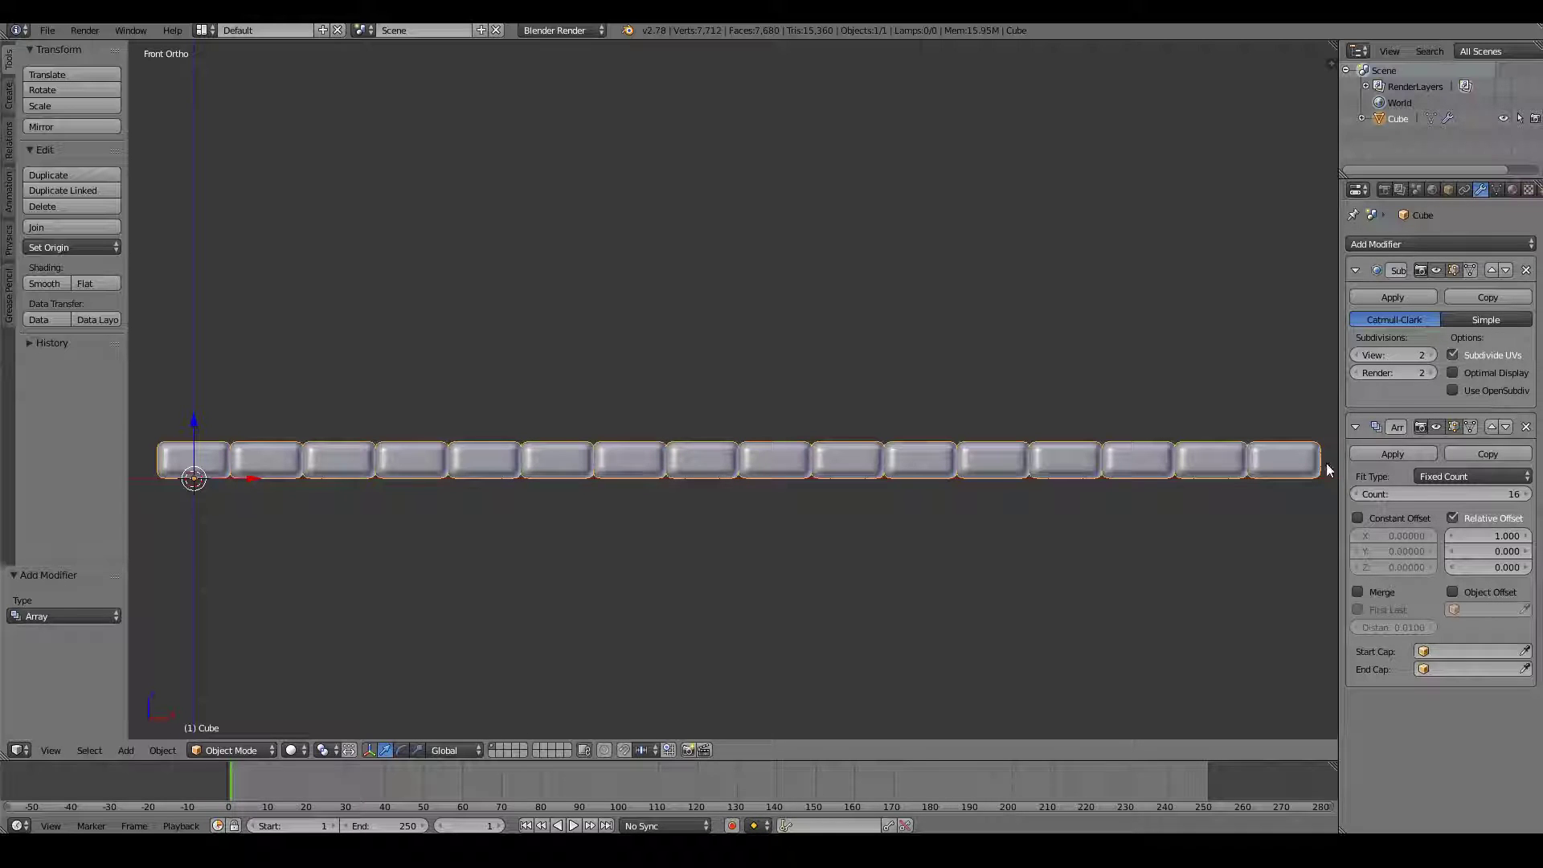
pyautogui.click(1505, 537)
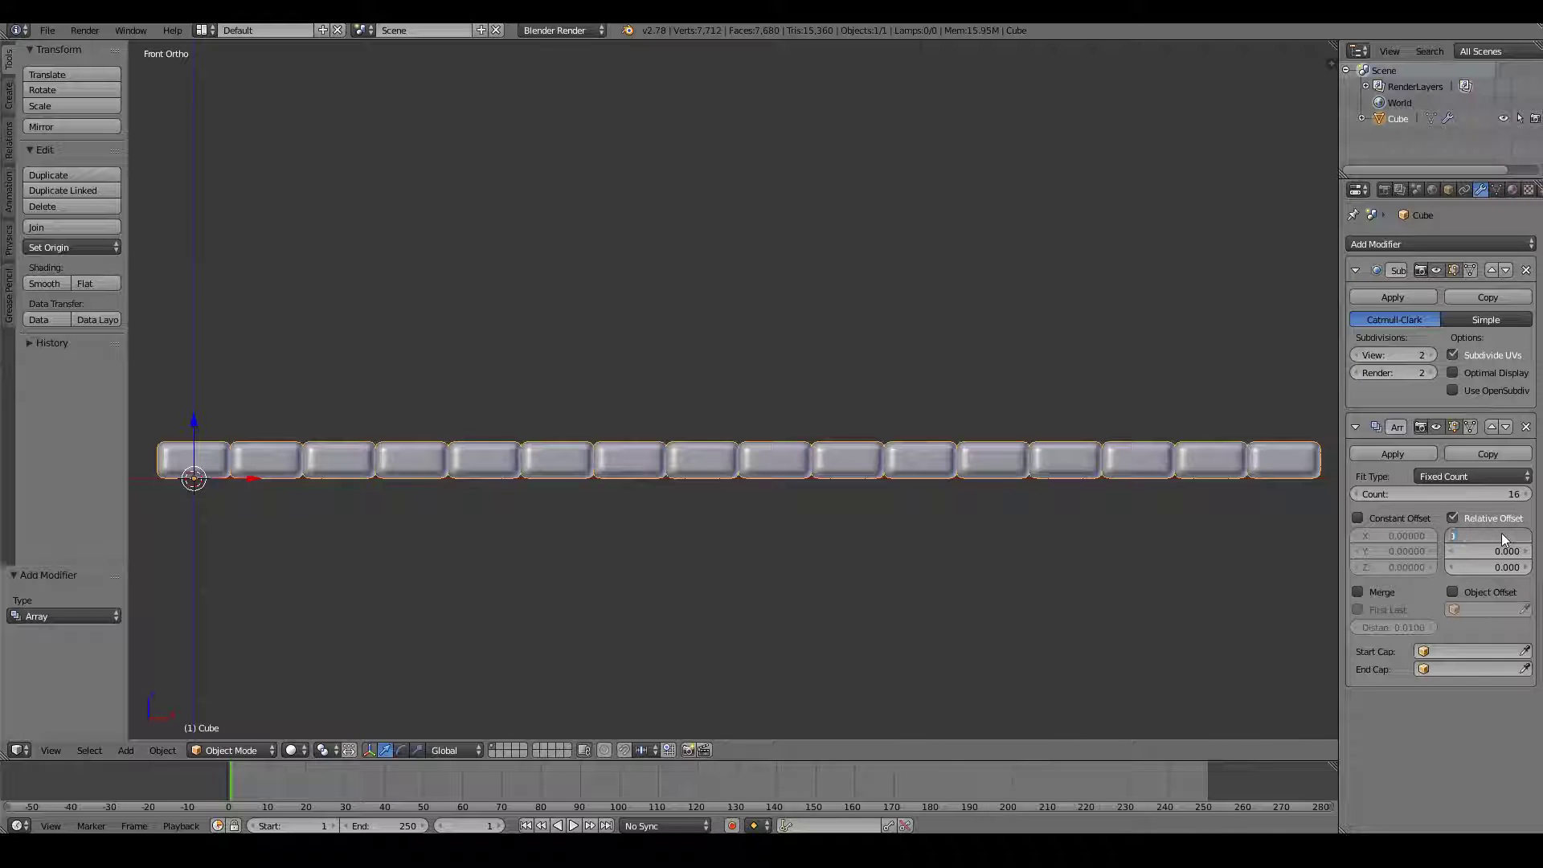
pyautogui.write('1.02')
pyautogui.press('Return')
pyautogui.scroll(-1, 904, 456)
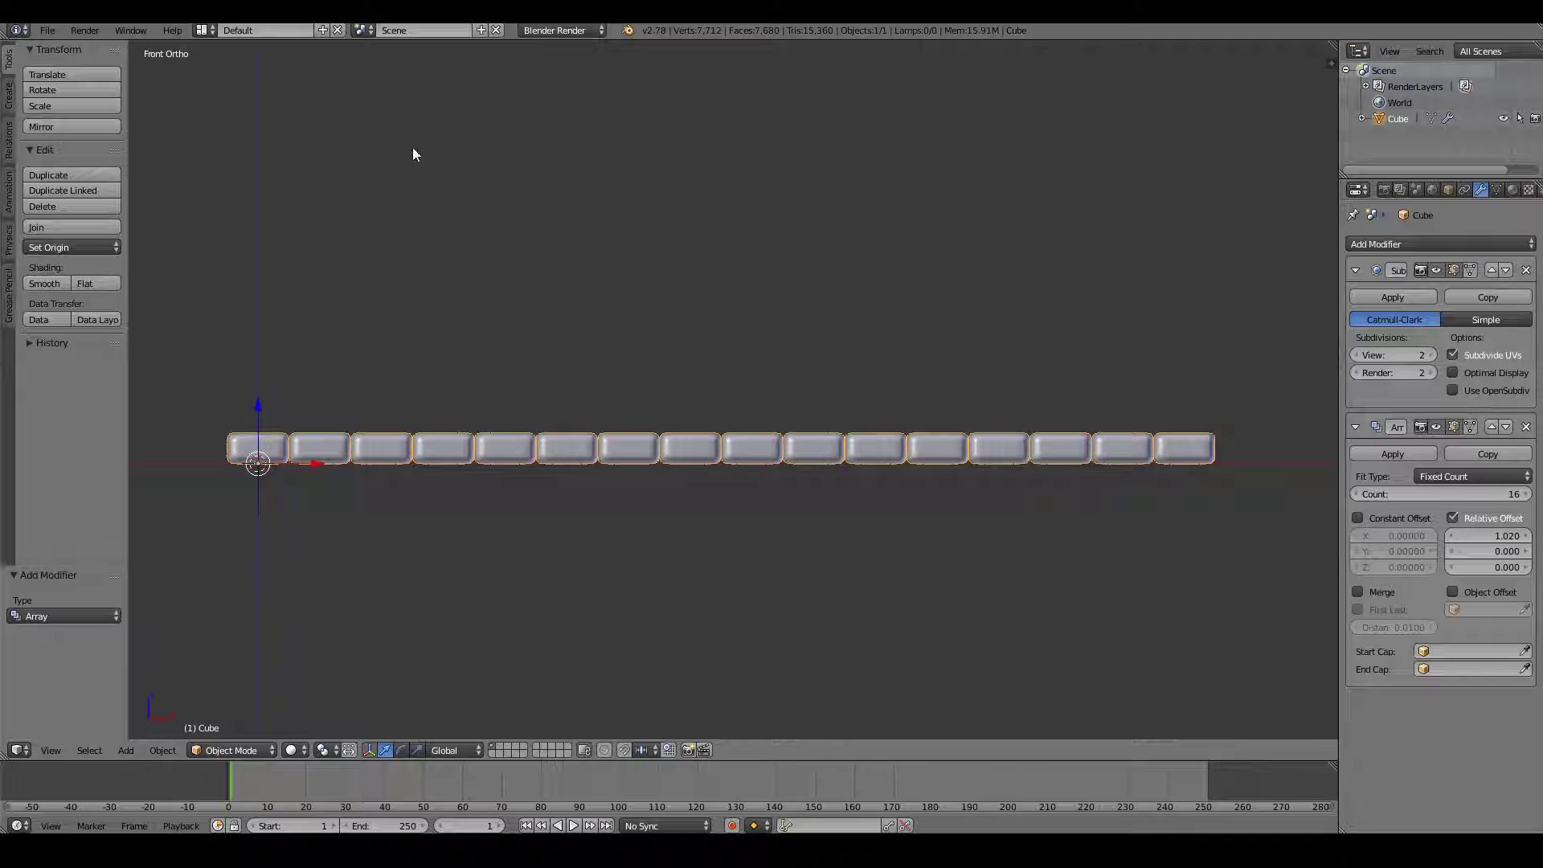
# - Add a second Array modifier to the brick row, leaving its count at 2
pyautogui.click(1495, 244)
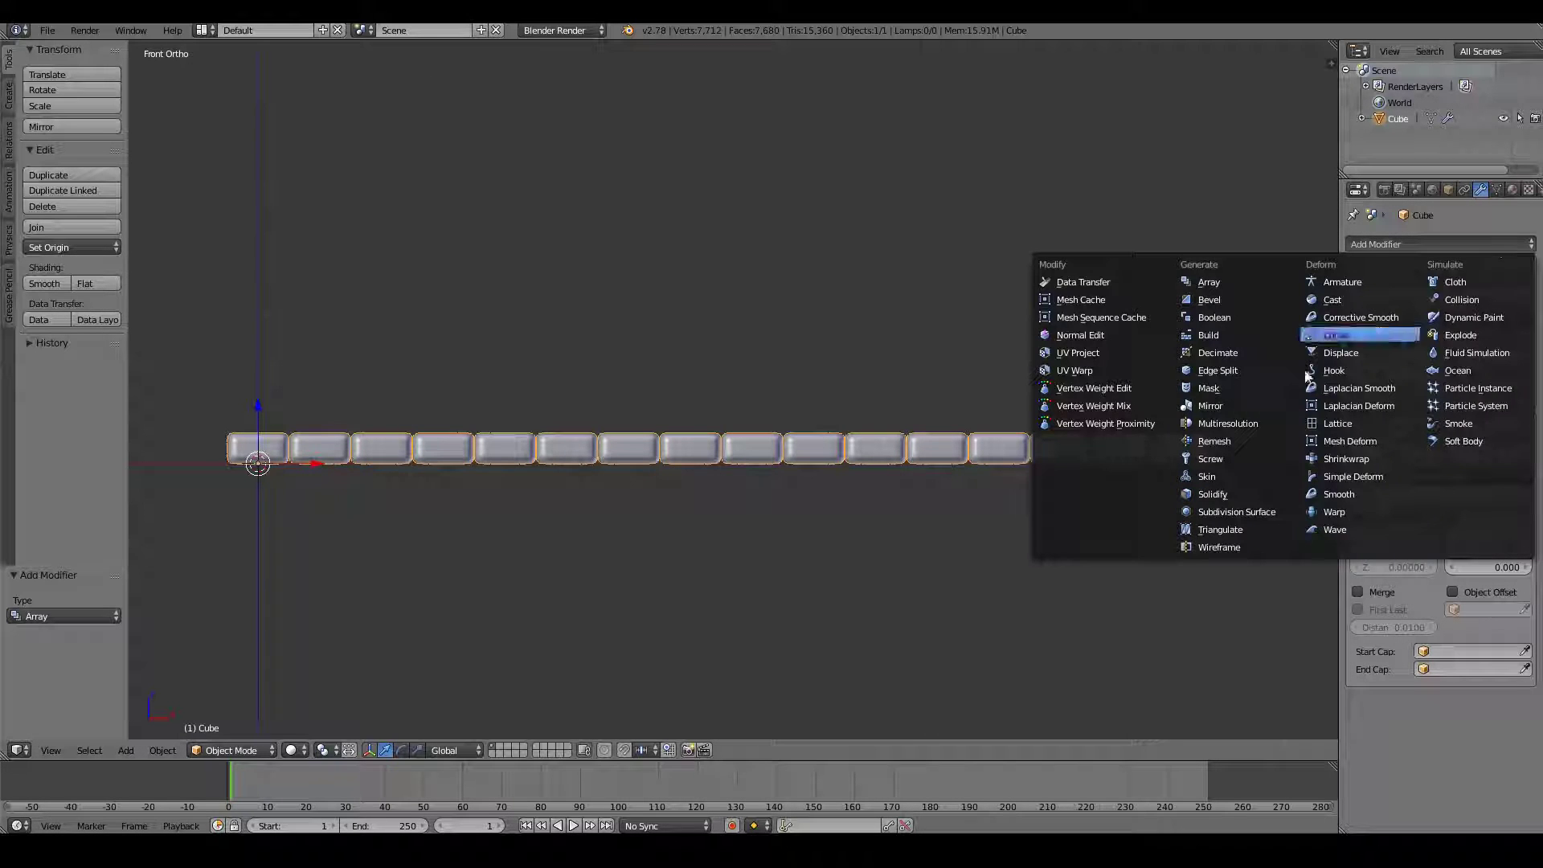
pyautogui.click(1223, 283)
pyautogui.scroll(-3, 1468, 757)
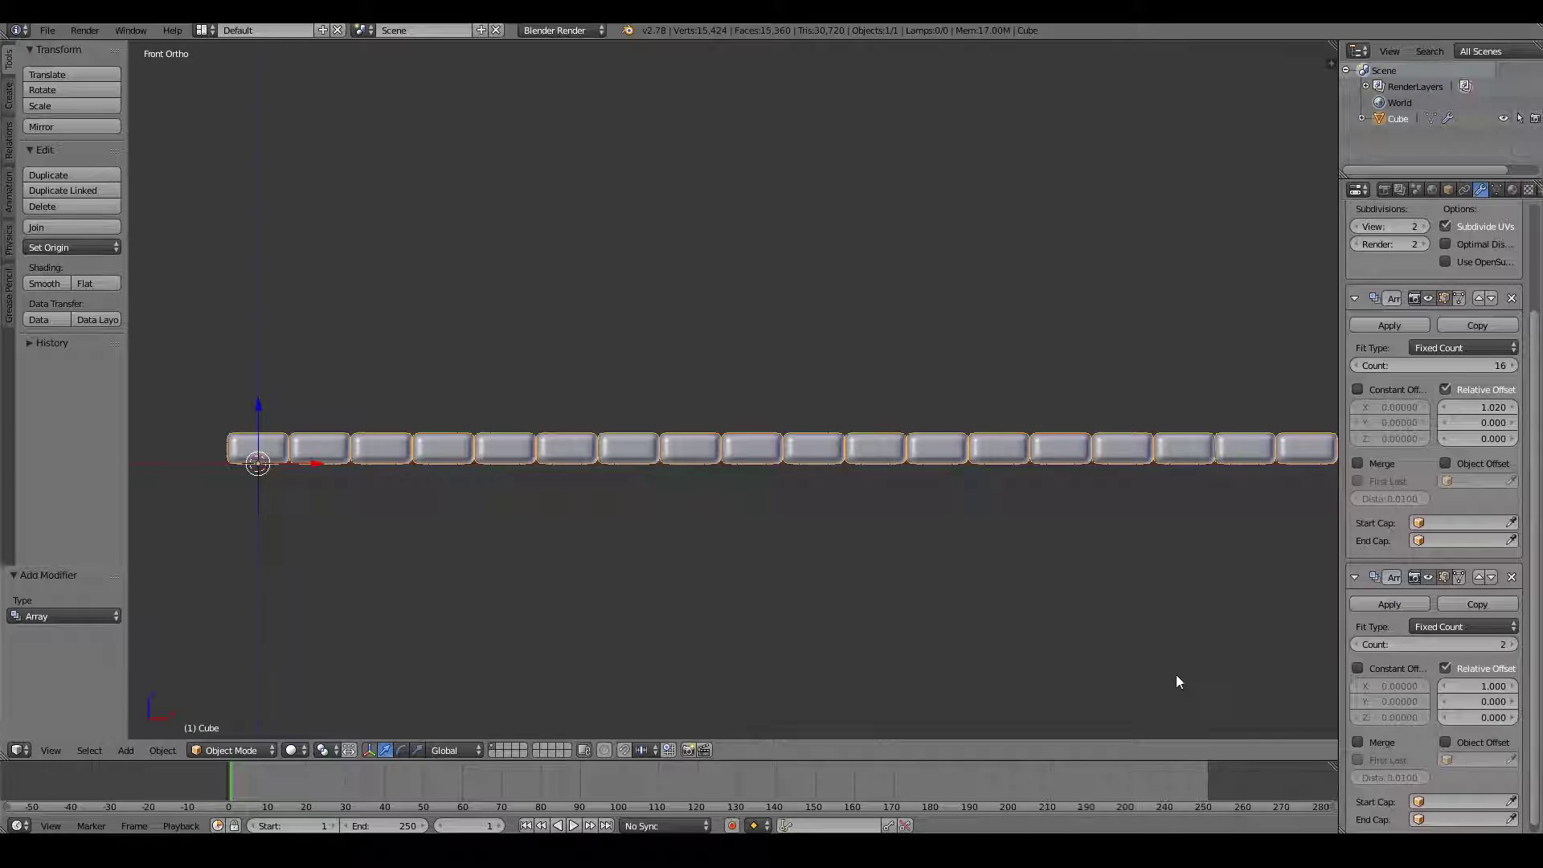
pyautogui.scroll(-3, 1157, 643)
pyautogui.scroll(-3, 1155, 635)
pyautogui.scroll(2, 1090, 372)
pyautogui.scroll(-2, 1061, 418)
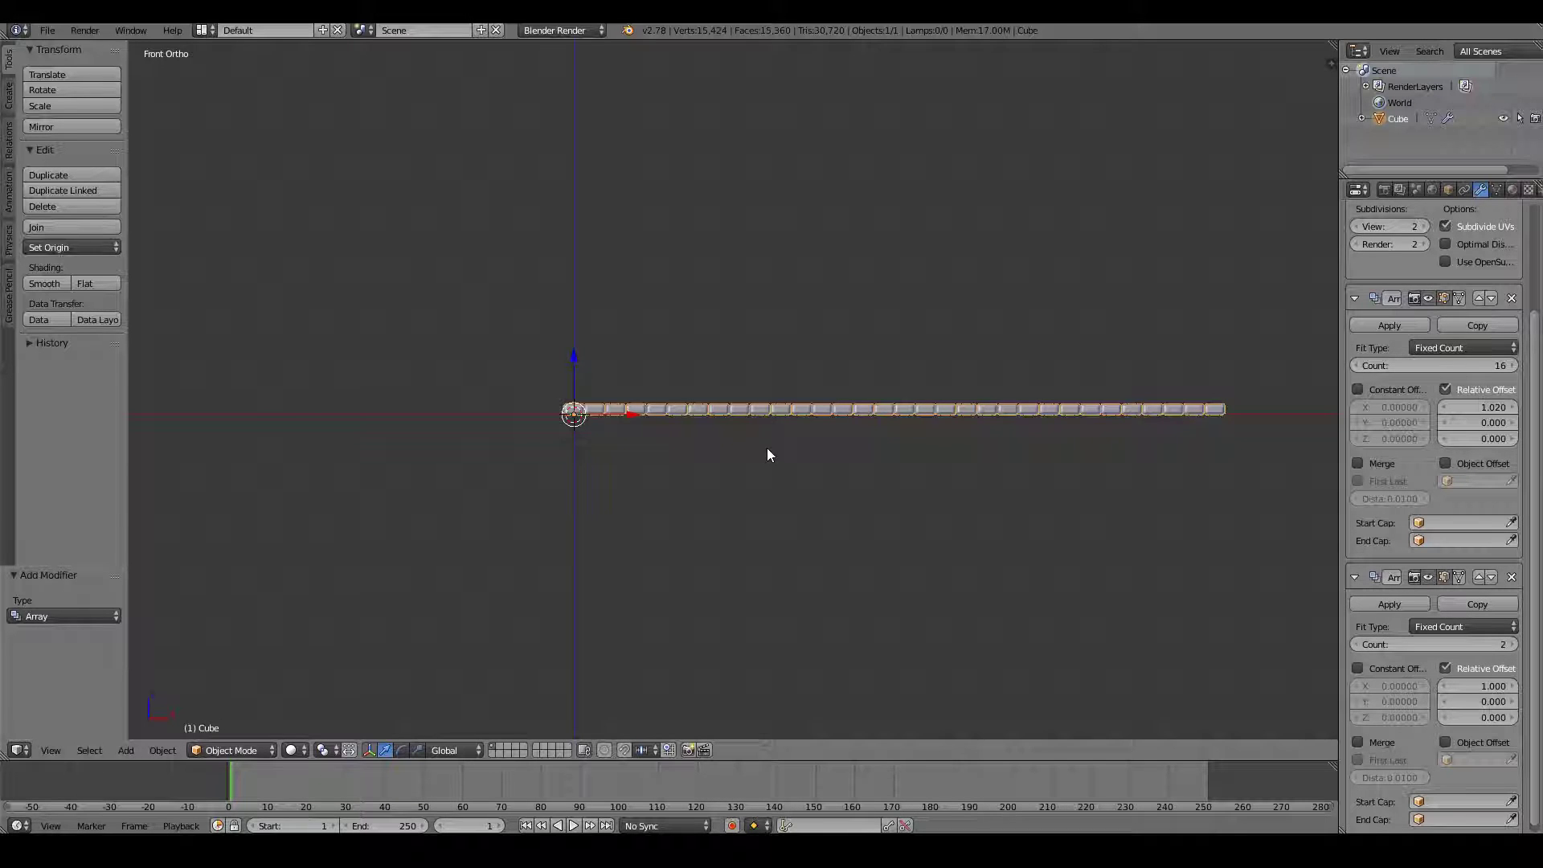
pyautogui.click(1358, 644)
pyautogui.scroll(2, 1111, 581)
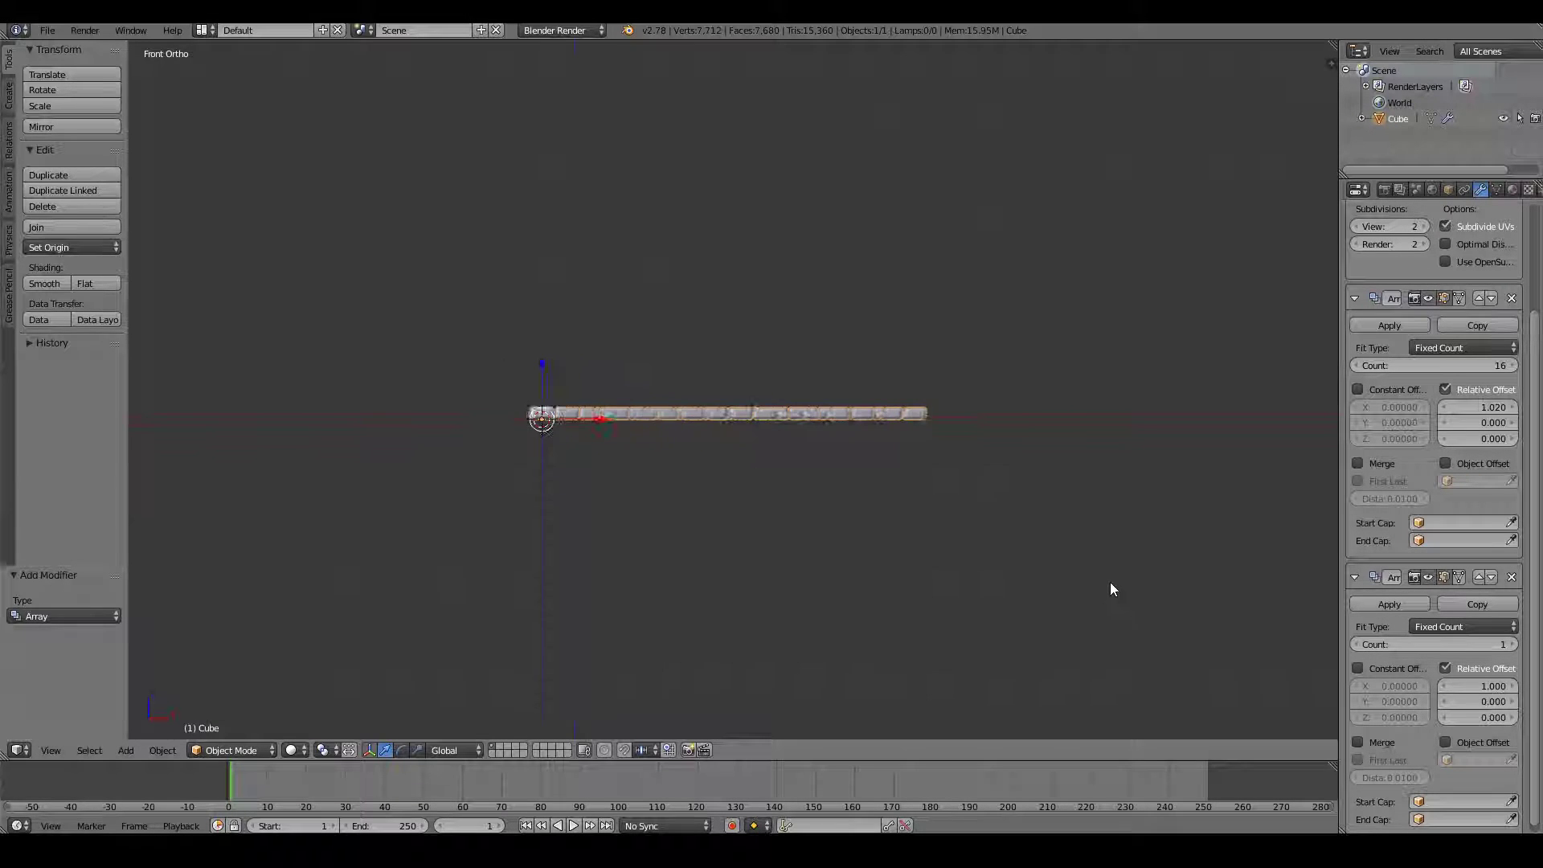
pyautogui.scroll(1, 1111, 590)
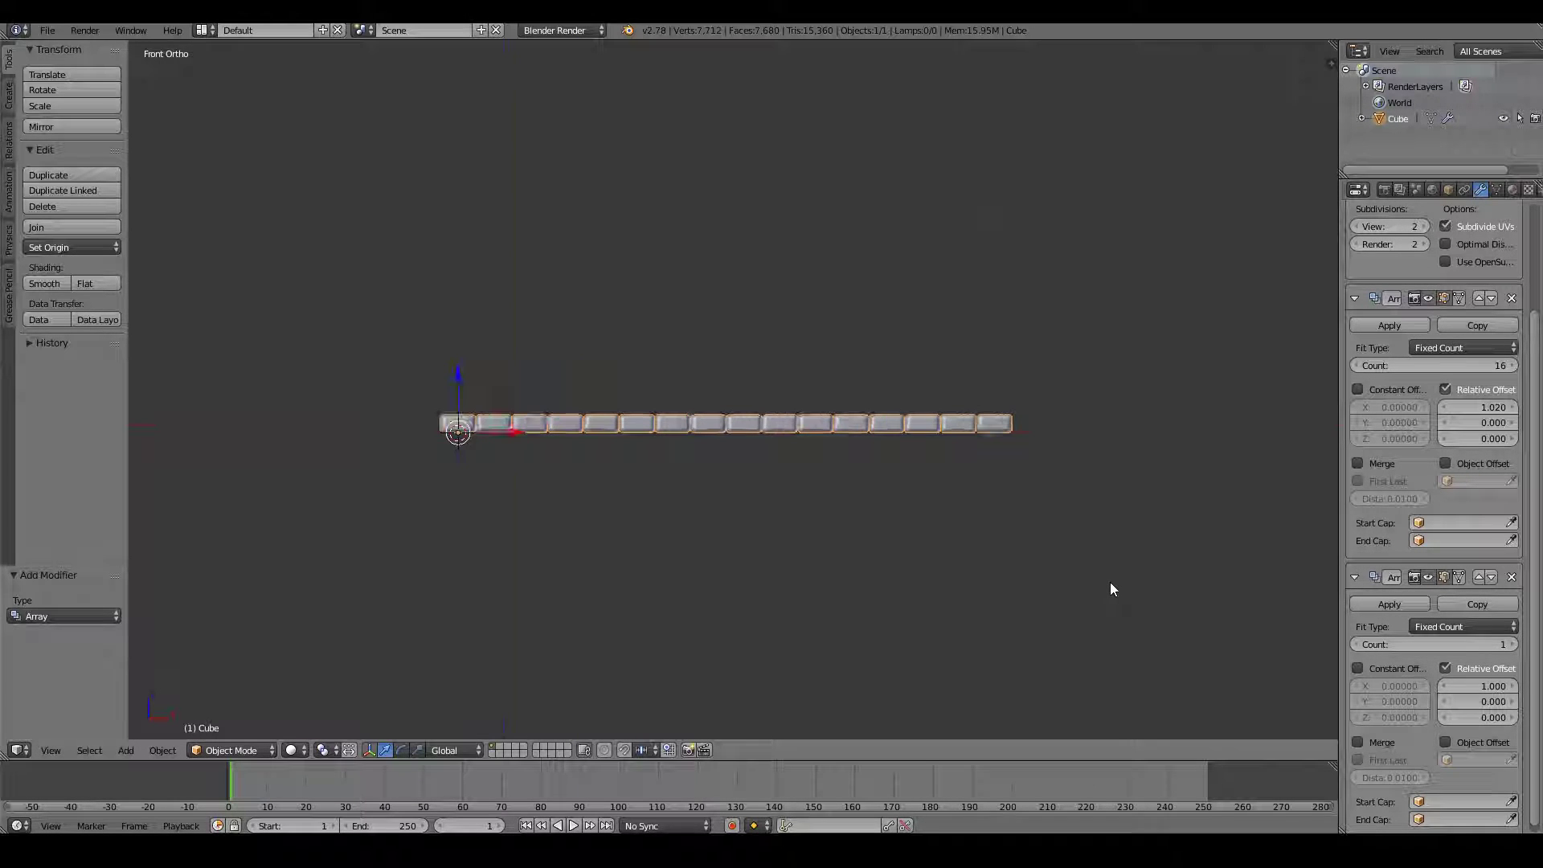
pyautogui.click(1512, 645)
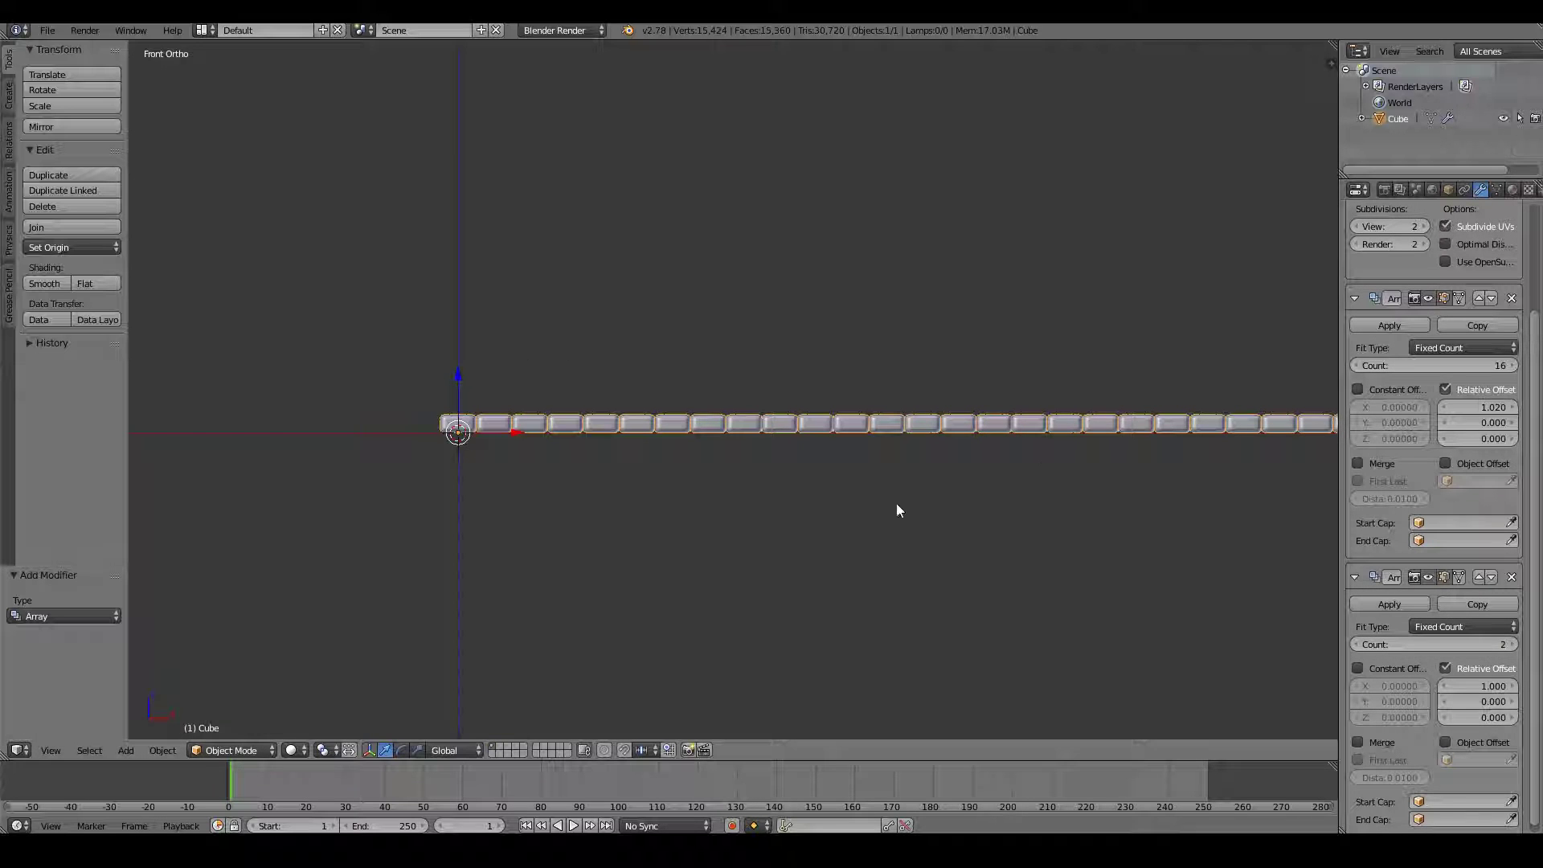
pyautogui.scroll(-2, 812, 474)
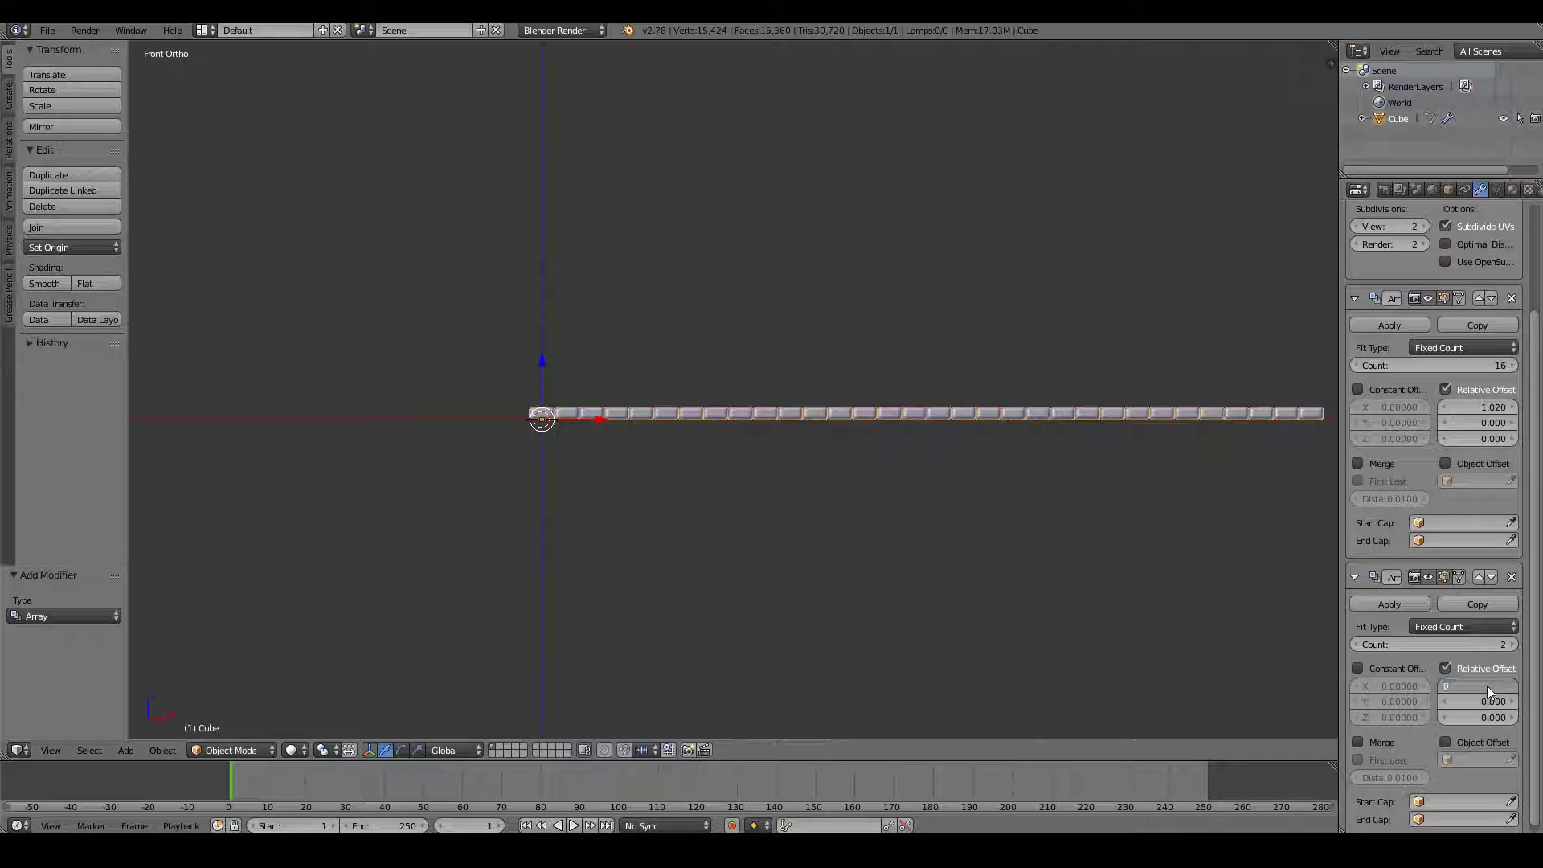
# - Set the second array's relative offset to X 0 and Z 1 so the copy stacks on top
pyautogui.press('Return')
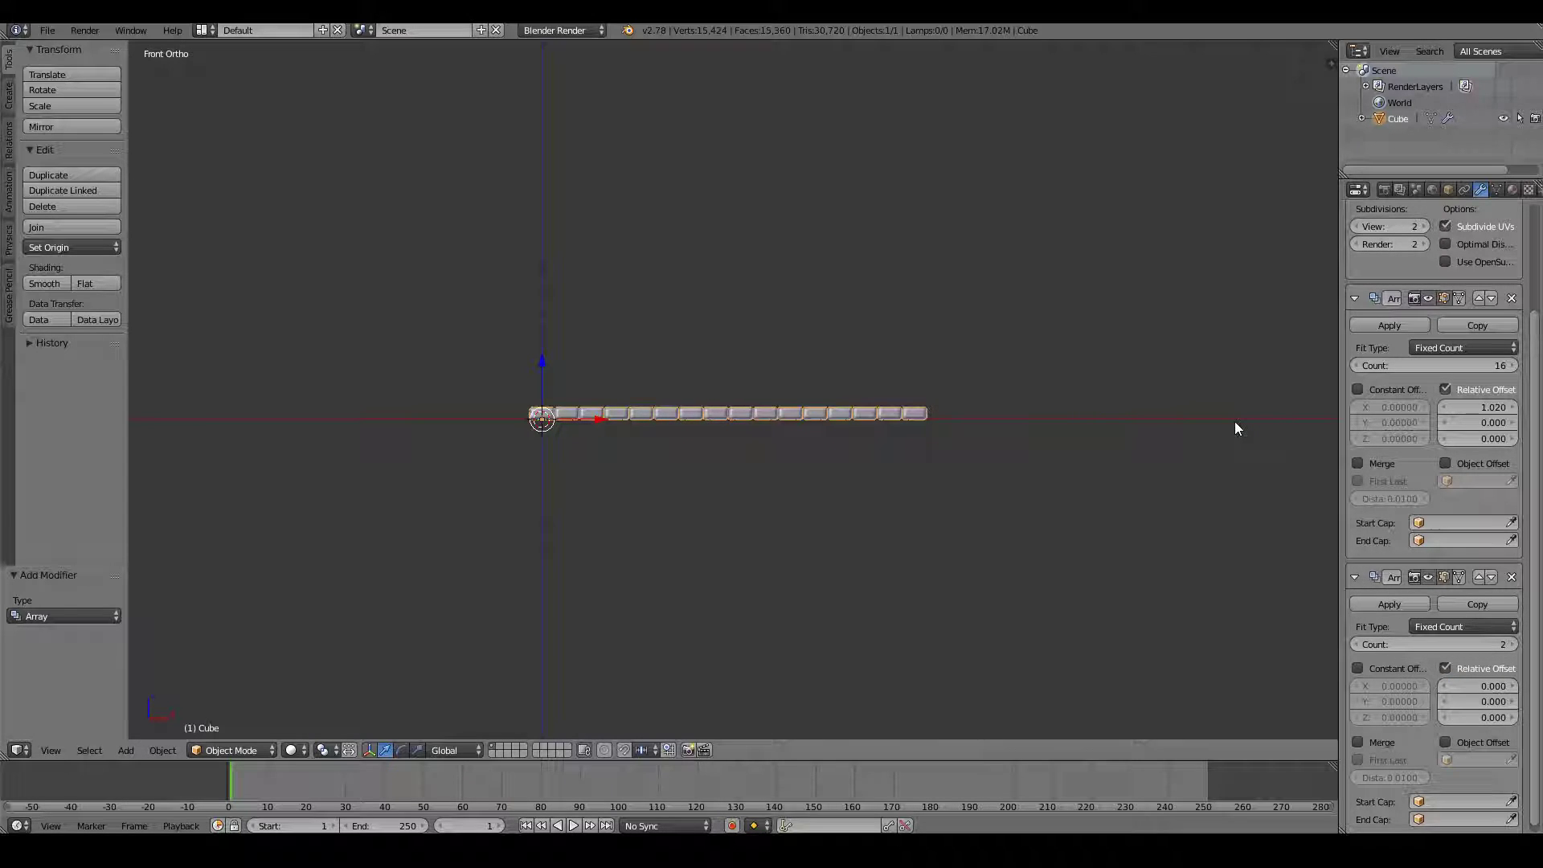
pyautogui.click(1478, 713)
pyautogui.write('1')
pyautogui.press('Return')
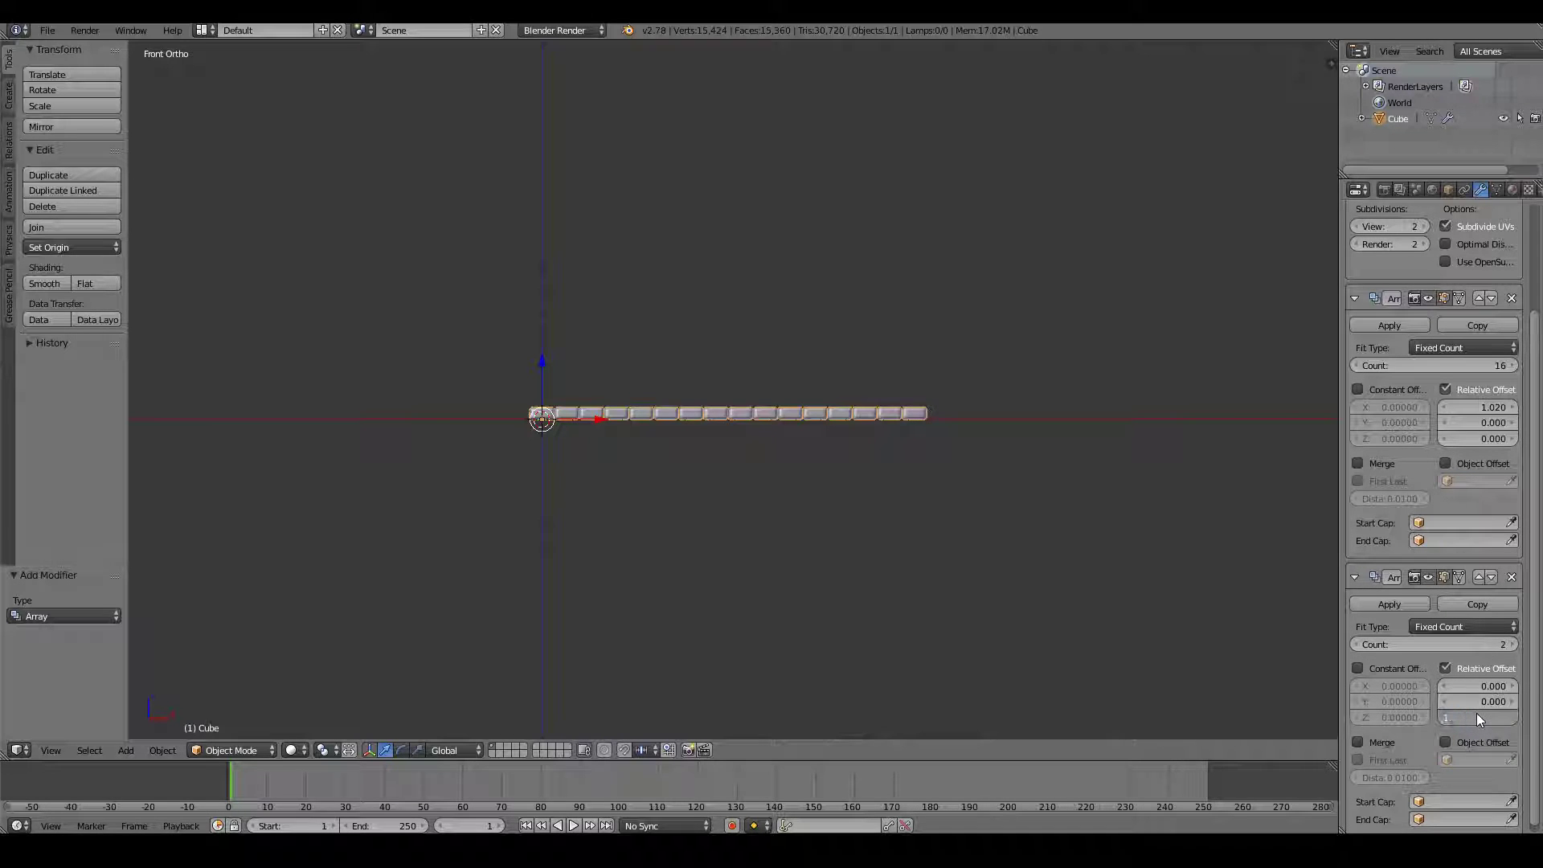
pyautogui.scroll(5, 836, 458)
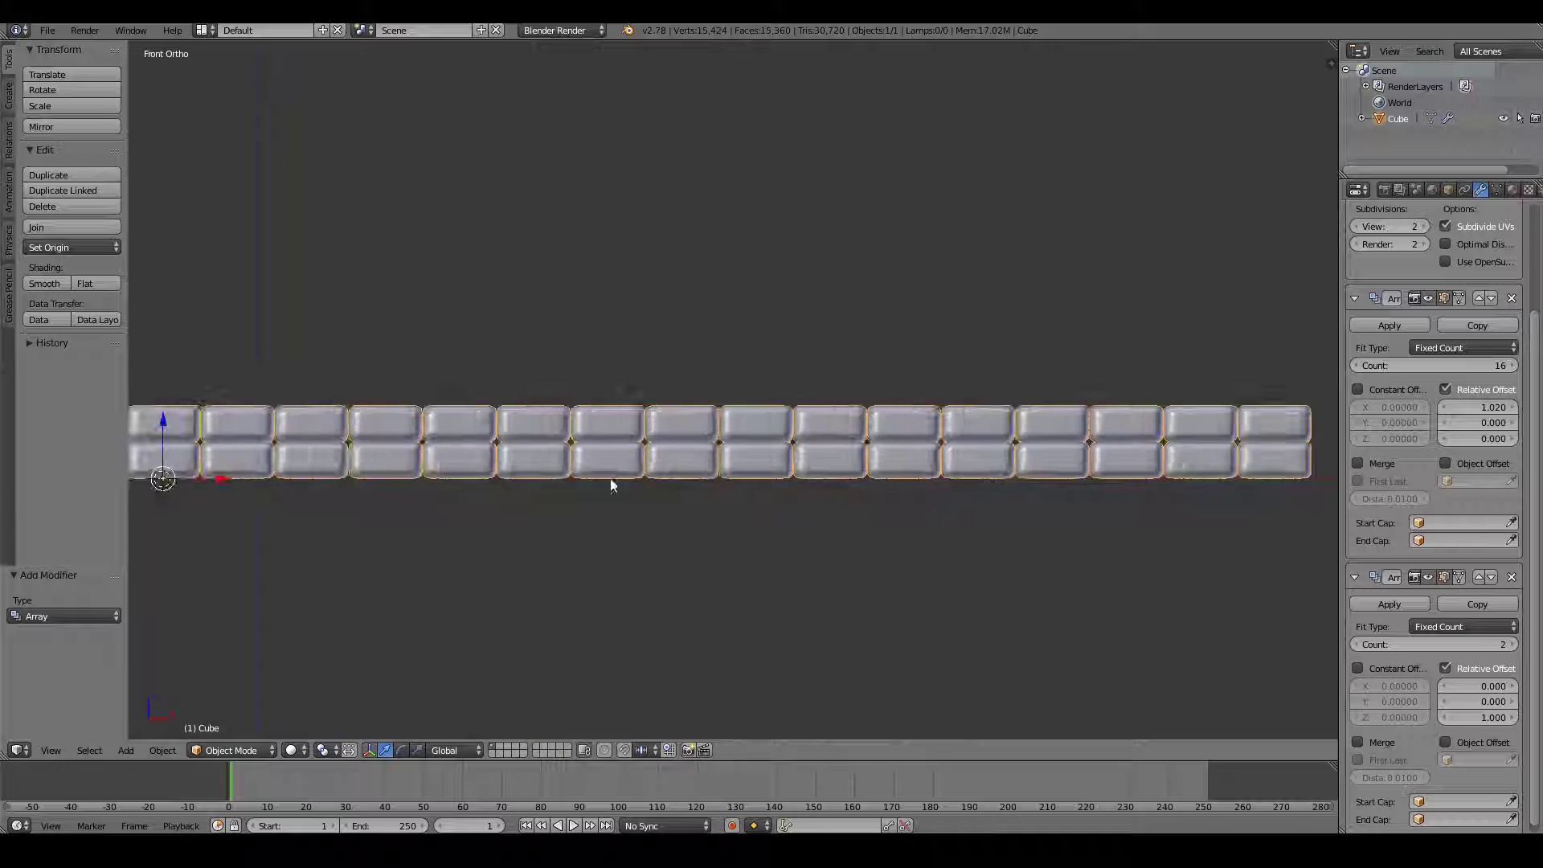
pyautogui.scroll(-2, 516, 393)
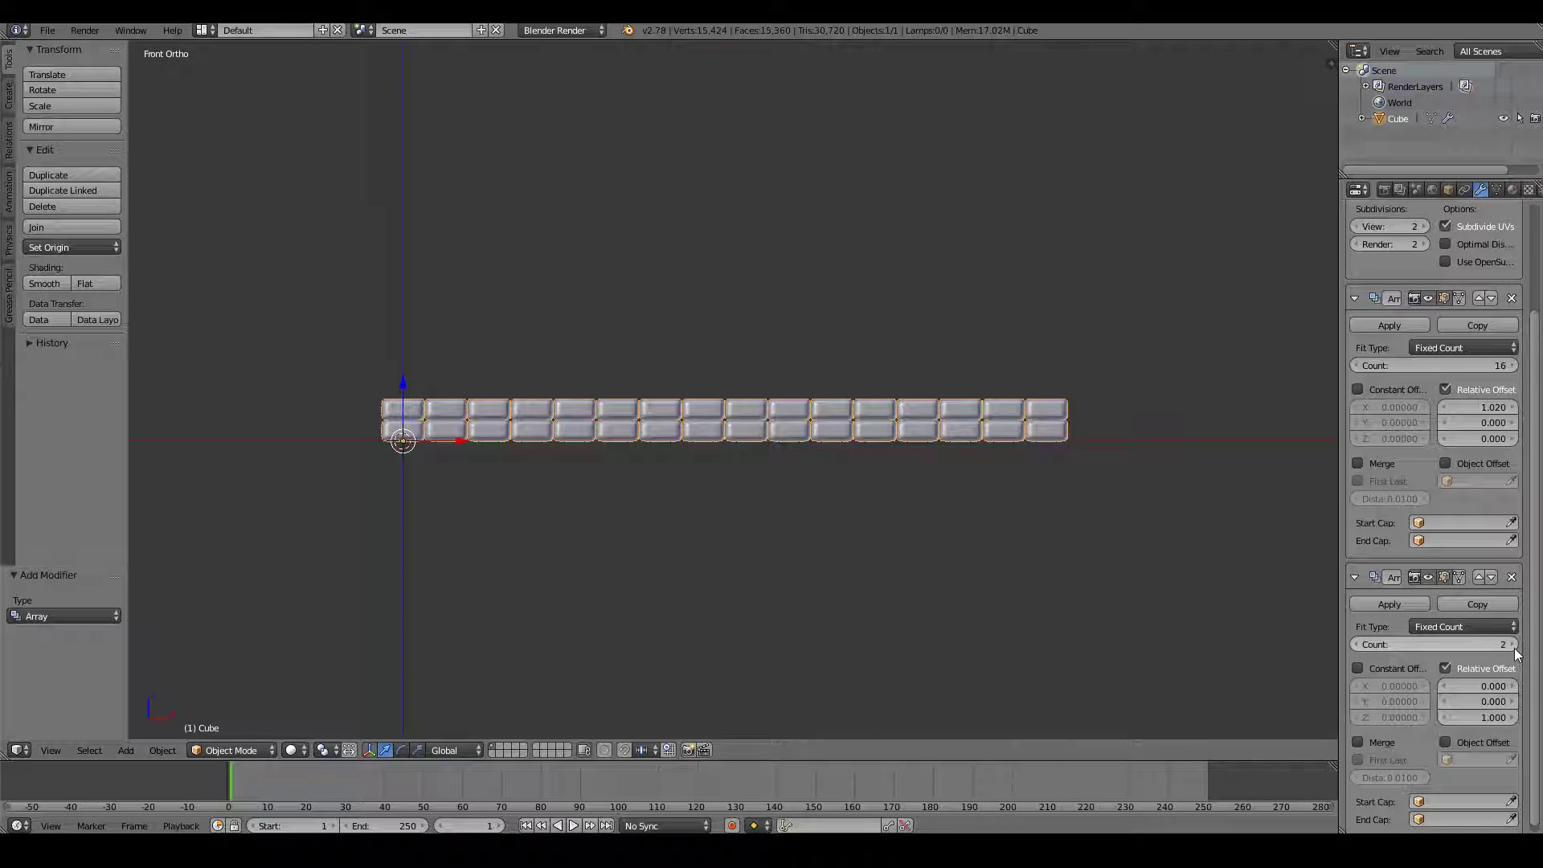
# - Raise the second Array's count to 15 rows of bricks
pyautogui.click(1513, 644)
pyautogui.click(1513, 645)
pyautogui.click(1513, 644)
pyautogui.click(1514, 645)
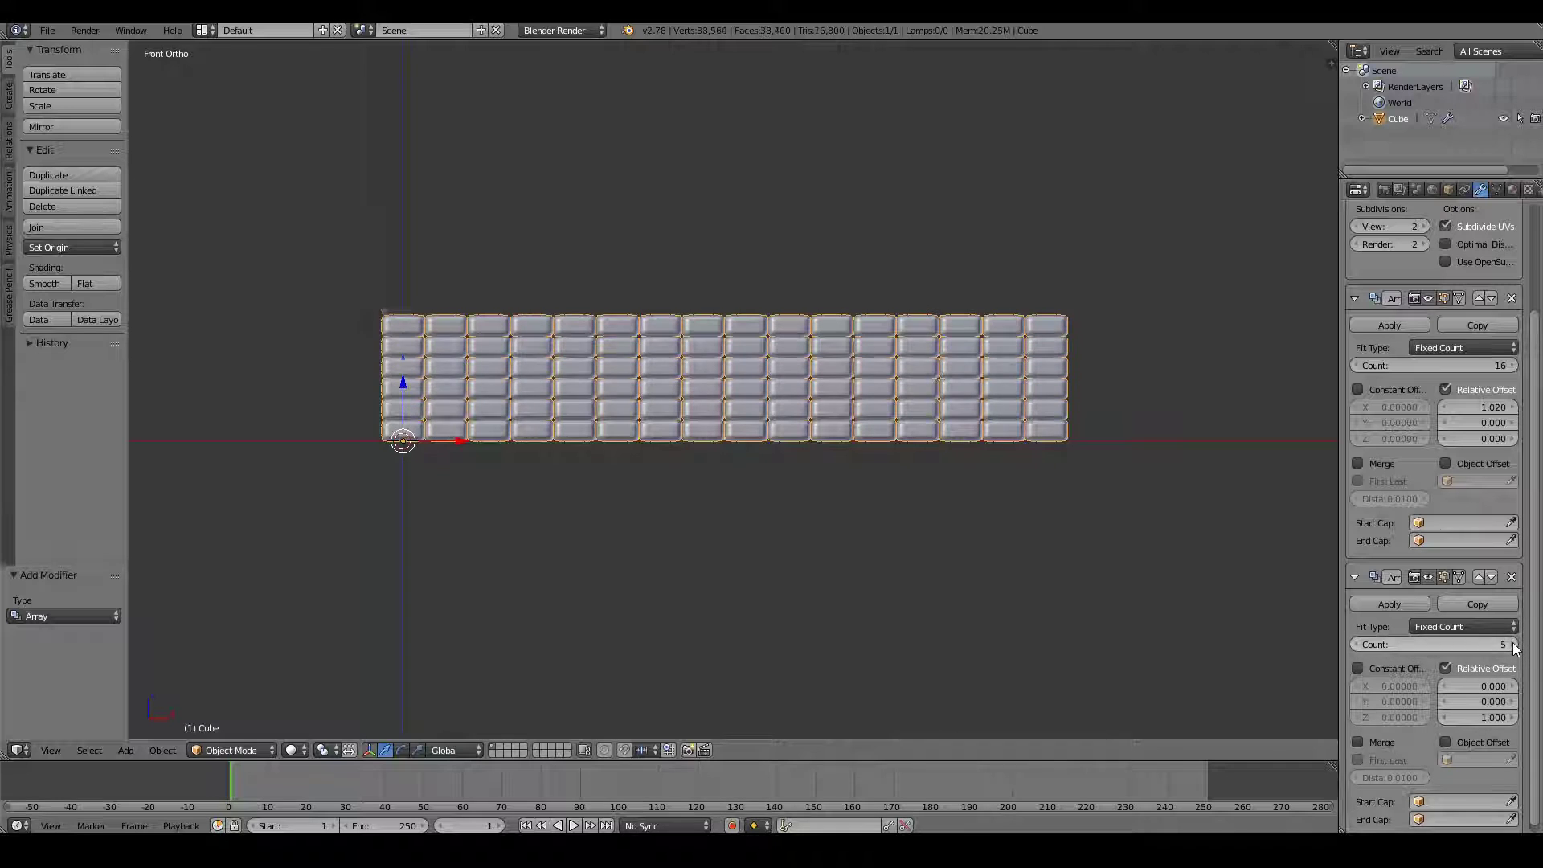
pyautogui.click(1514, 644)
pyautogui.click(1513, 645)
pyautogui.click(1513, 645)
pyautogui.click(1513, 645)
pyautogui.click(1513, 645)
pyautogui.click(1513, 645)
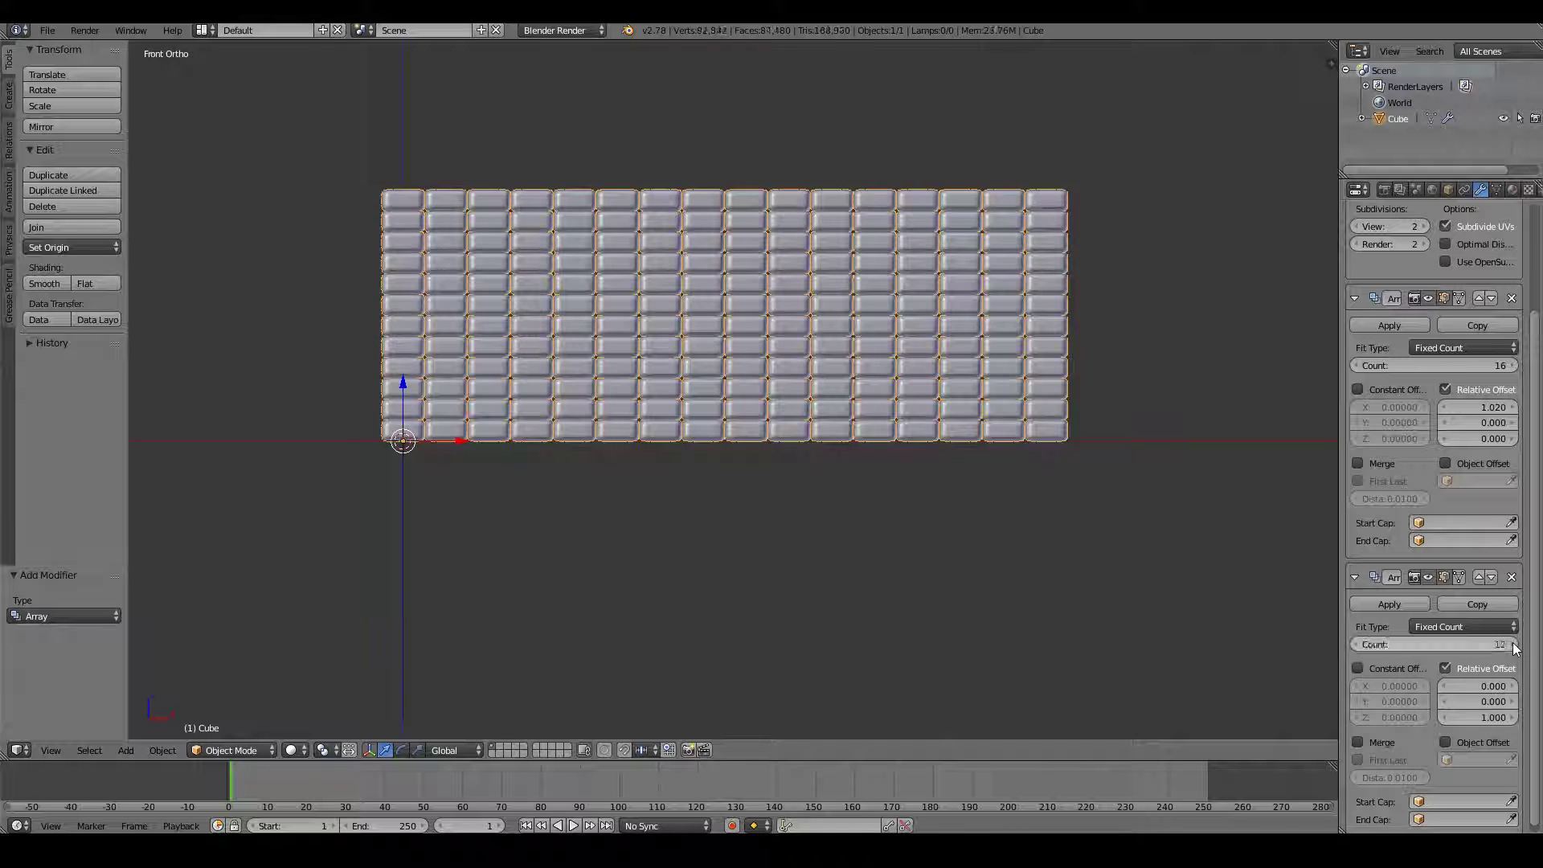
pyautogui.click(1513, 645)
pyautogui.click(1513, 645)
pyautogui.click(1513, 644)
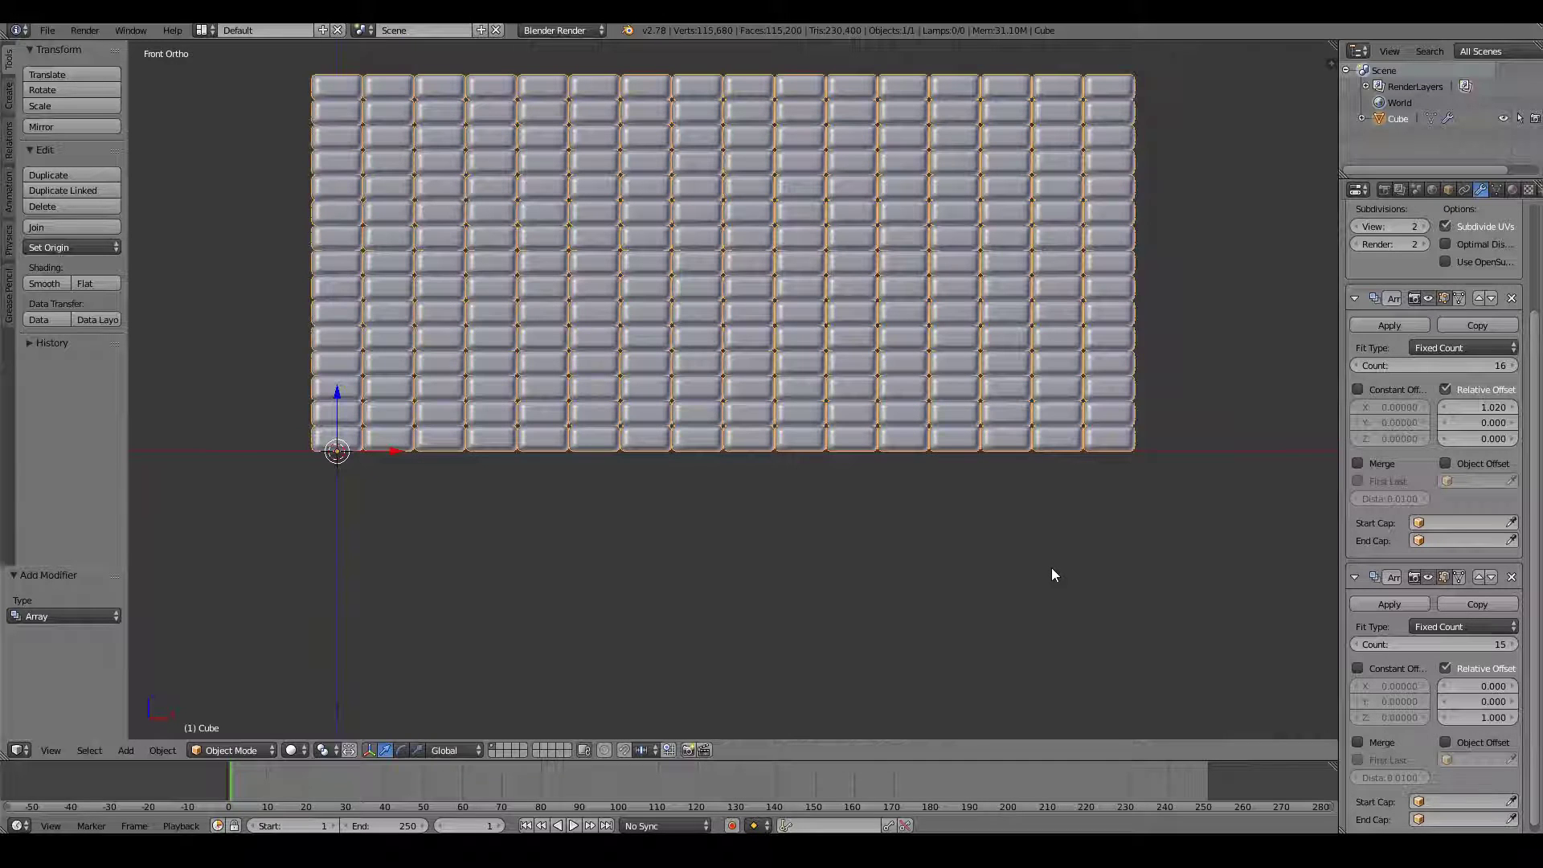
pyautogui.scroll(1, 1052, 568)
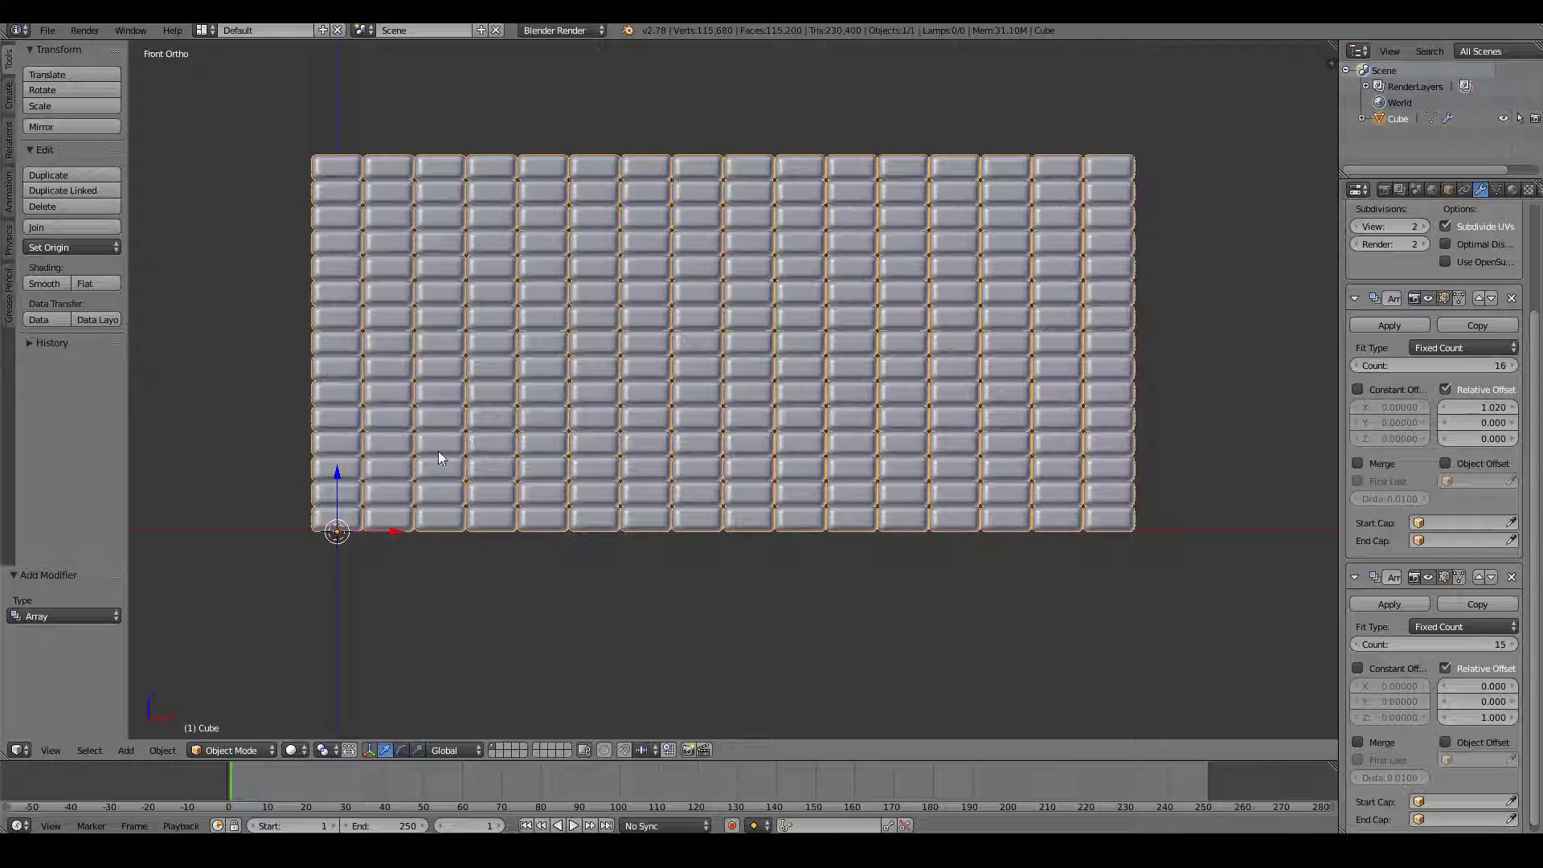
# - Try relative X offsets of 0.1, 0.05, 0.02 and 0 on the second array
pyautogui.click(1511, 686)
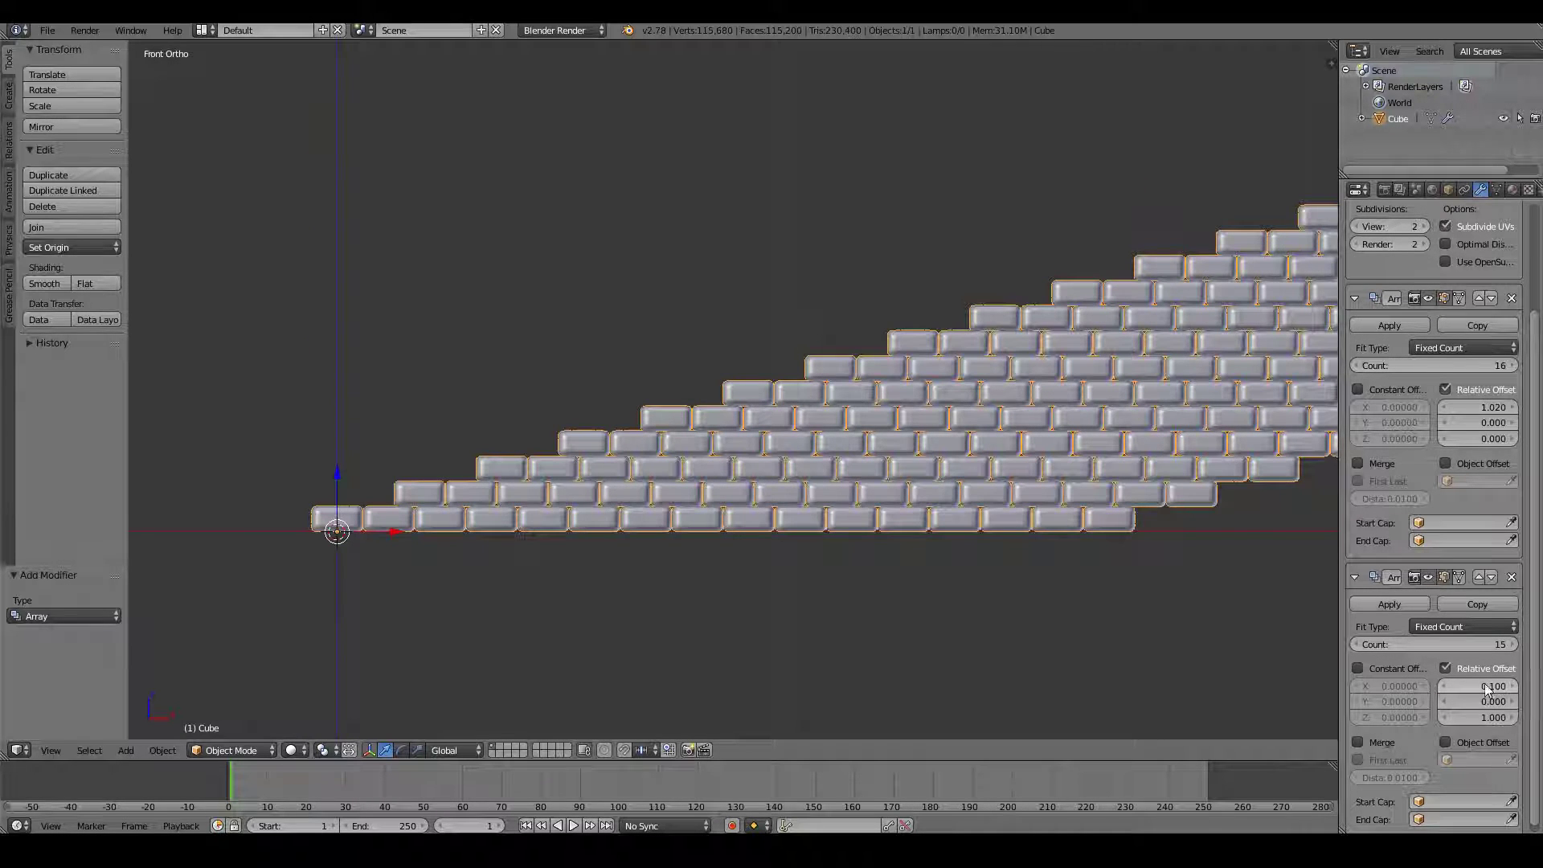
pyautogui.scroll(-1, 903, 546)
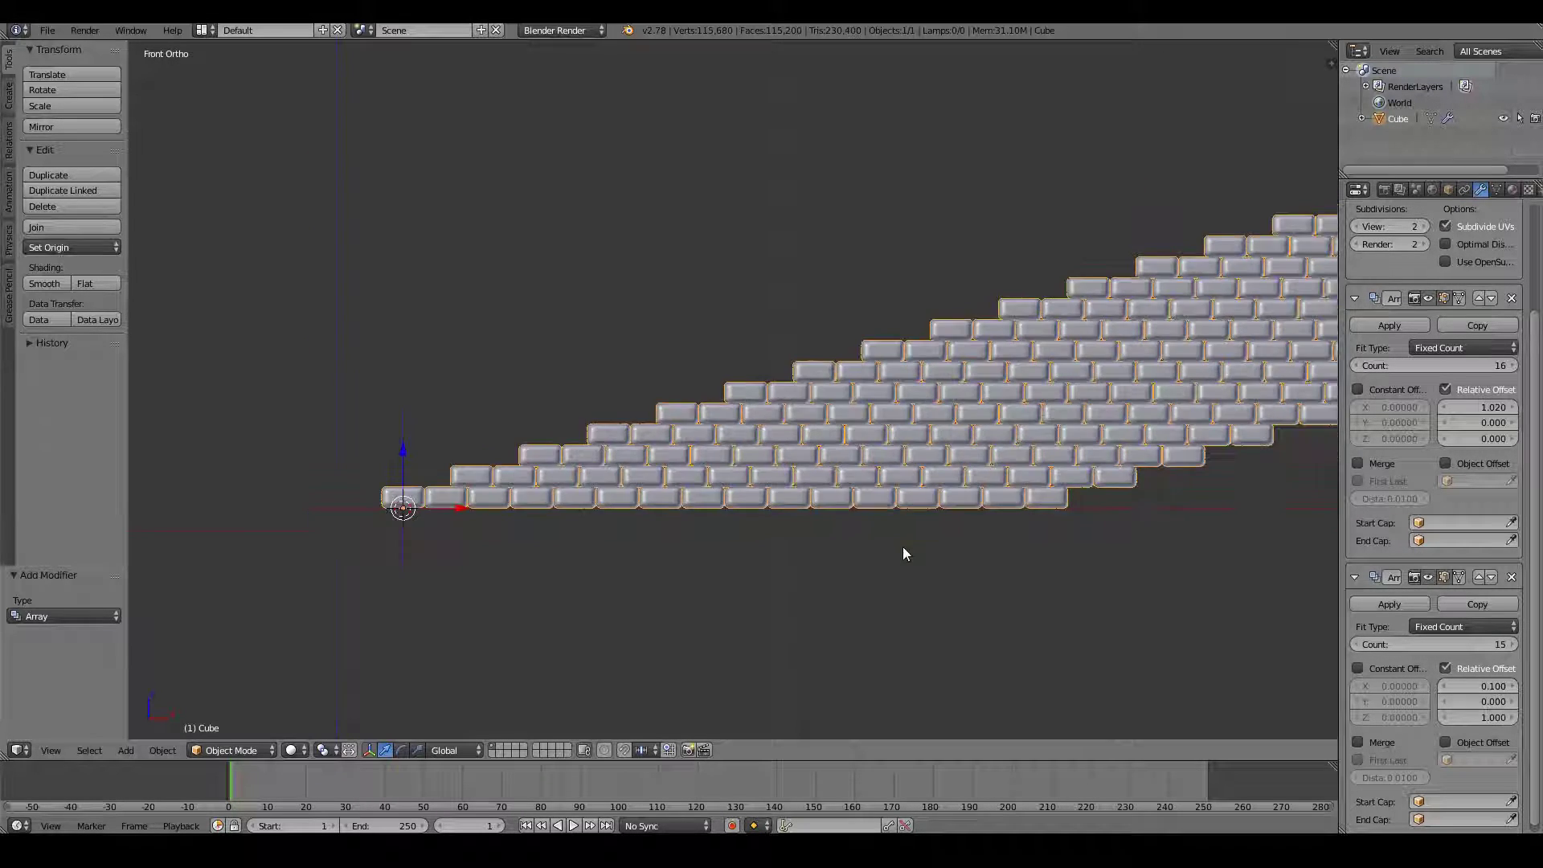
pyautogui.click(1479, 687)
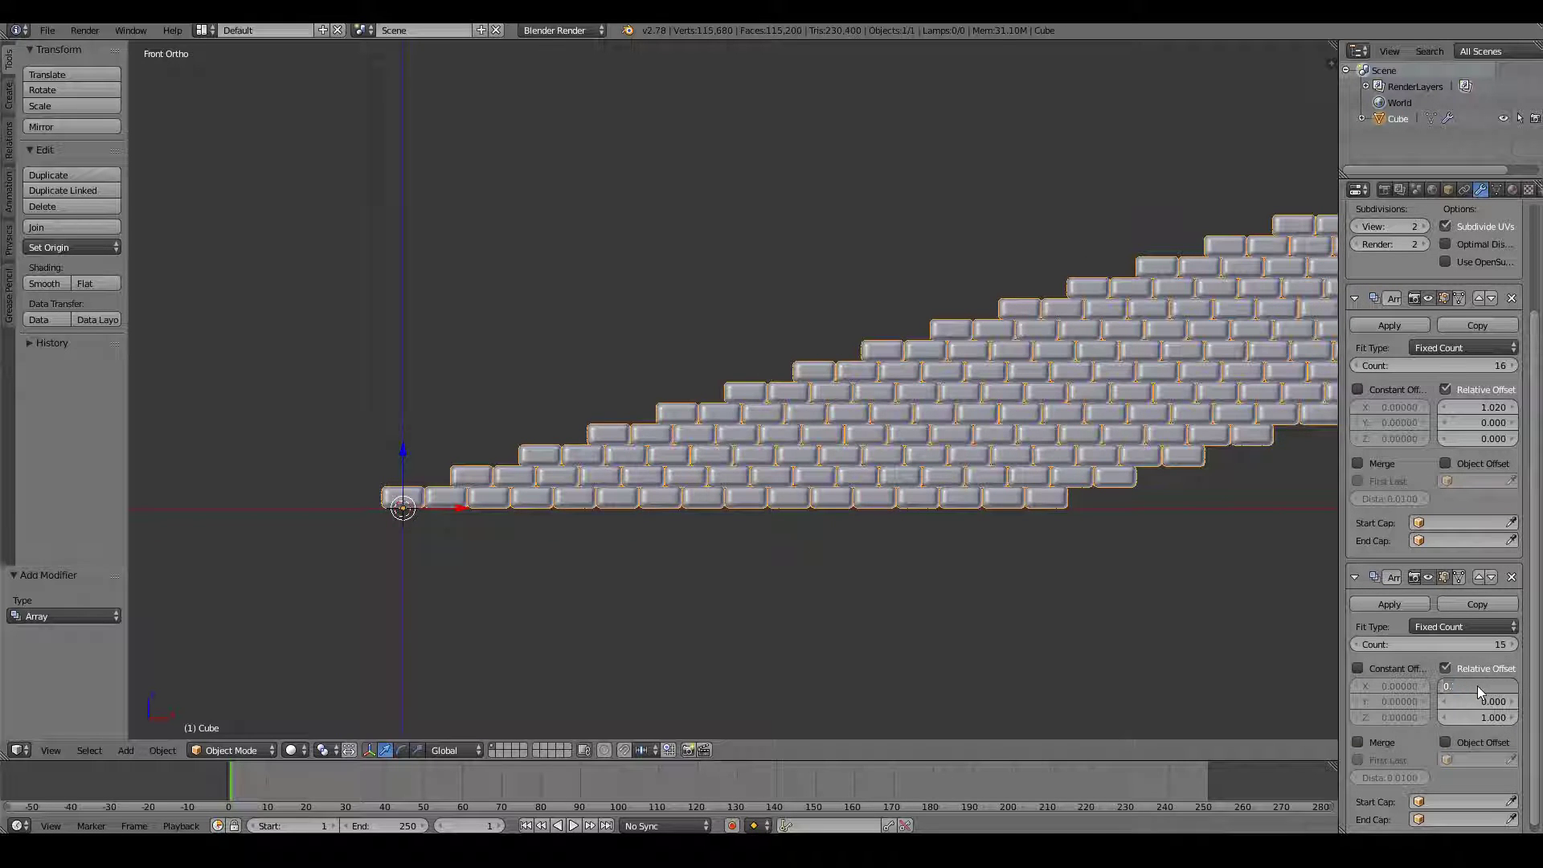
pyautogui.write('05')
pyautogui.press('Return')
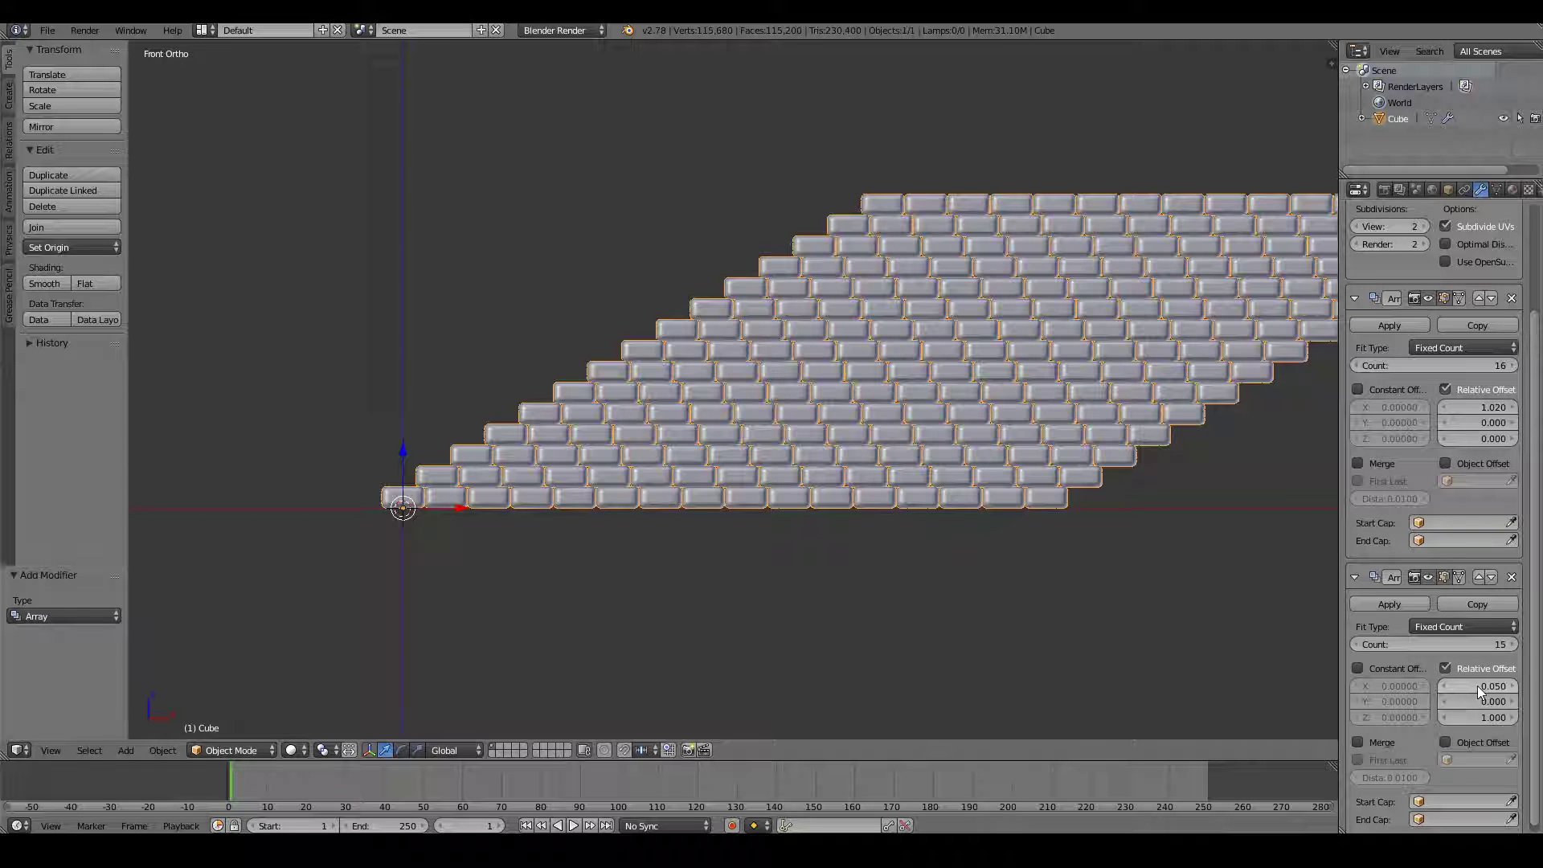
pyautogui.click(1480, 687)
pyautogui.write('0.02')
pyautogui.press('Return')
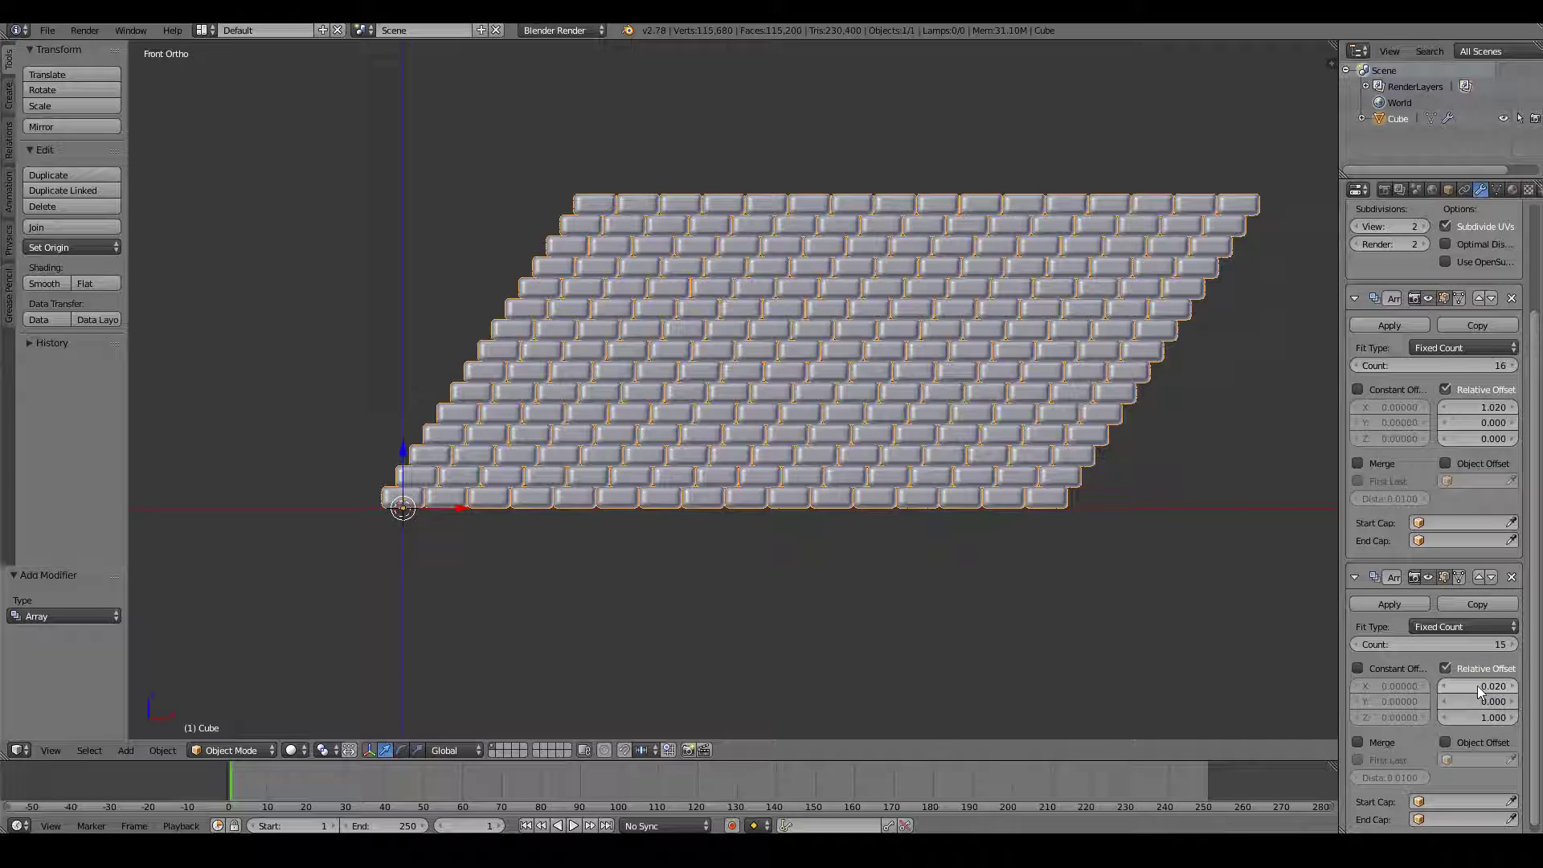
pyautogui.click(1482, 688)
pyautogui.write('0')
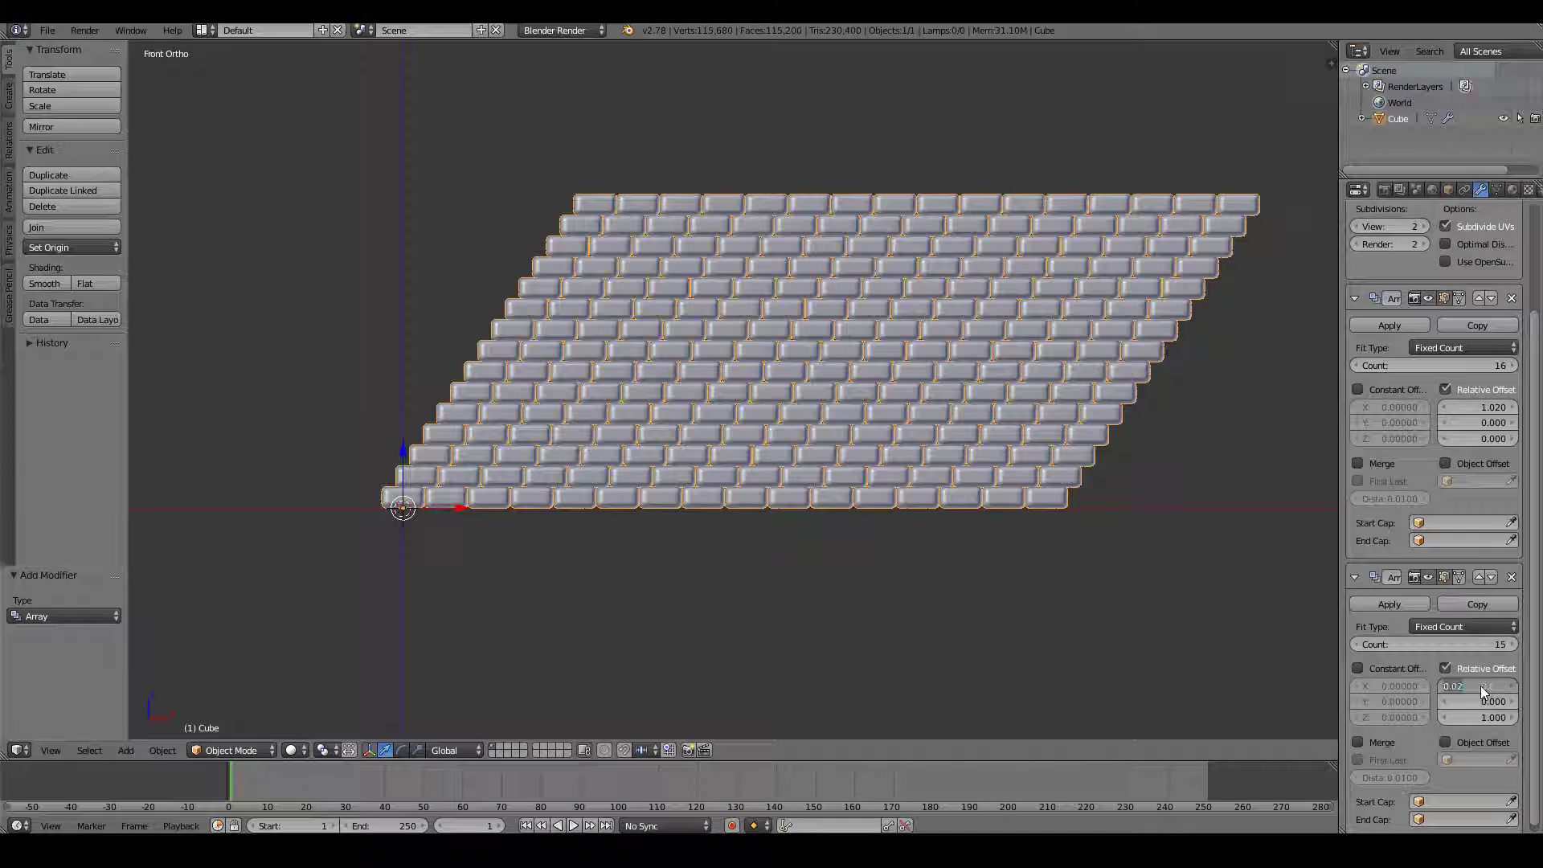
pyautogui.press('Return')
# - Settle on a 0.025 row offset and re-centre the wall in the view
pyautogui.write('0.025')
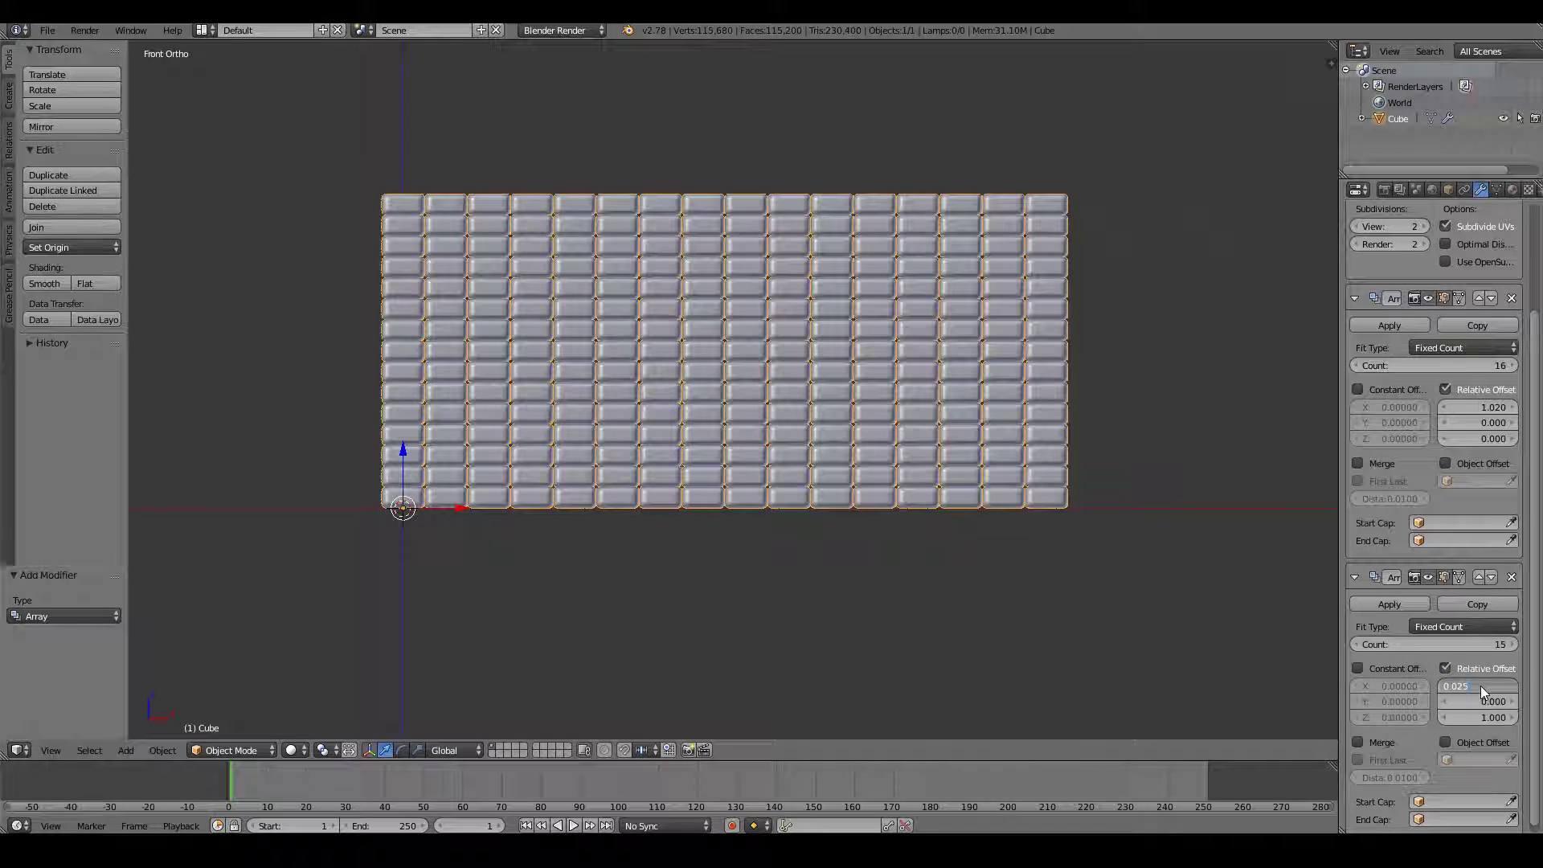
pyautogui.press('Return')
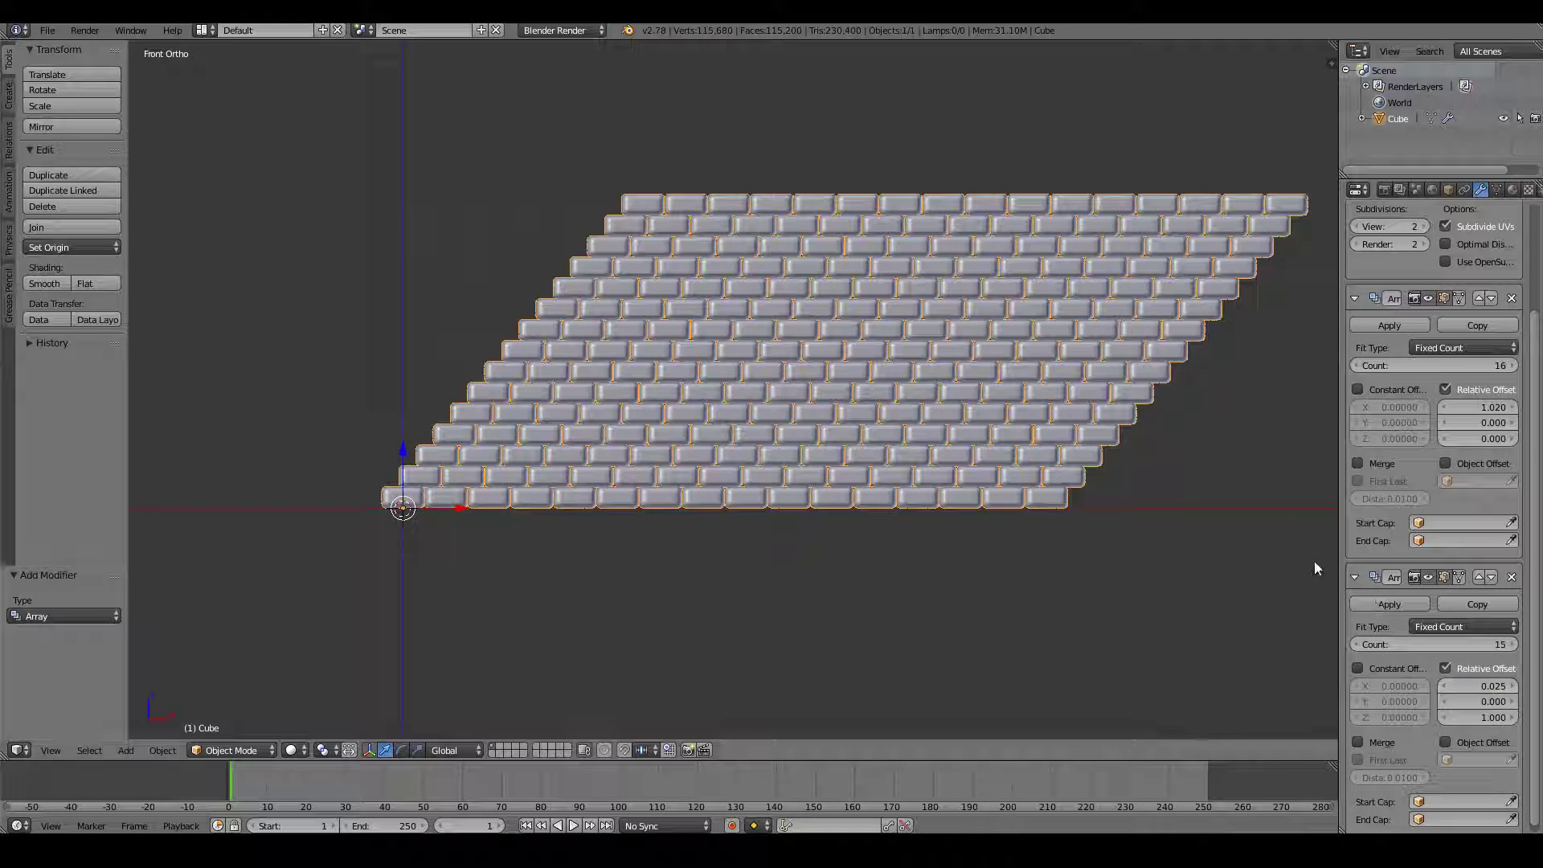
pyautogui.scroll(-2, 1076, 488)
pyautogui.scroll(1, 1075, 488)
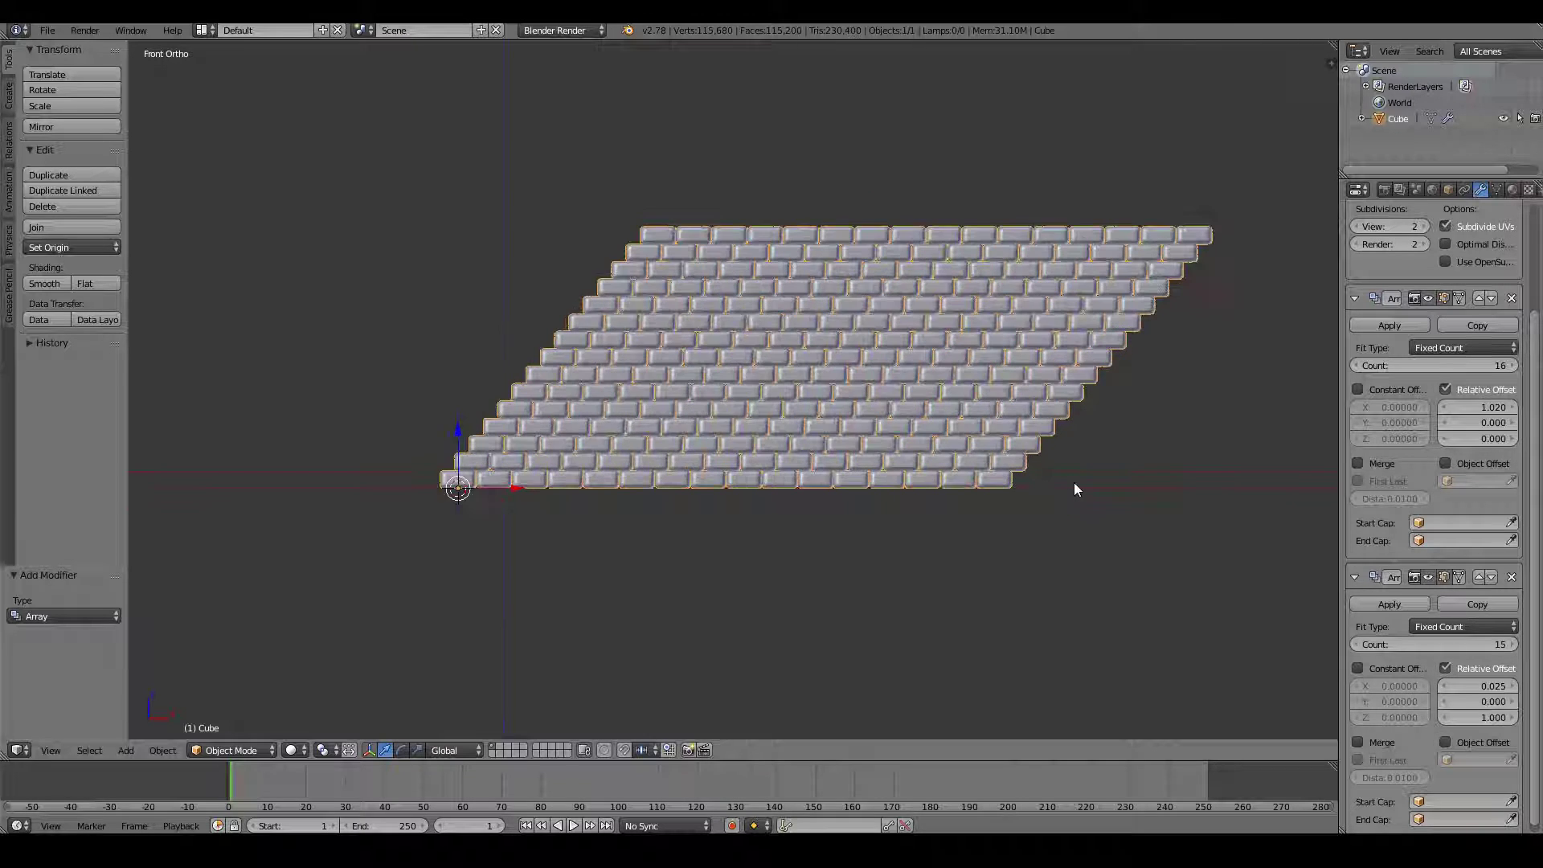
pyautogui.keyDown('shift'); pyautogui.moveTo(1073, 489); pyautogui.dragTo(971, 489, button='middle'); pyautogui.keyUp('shift')
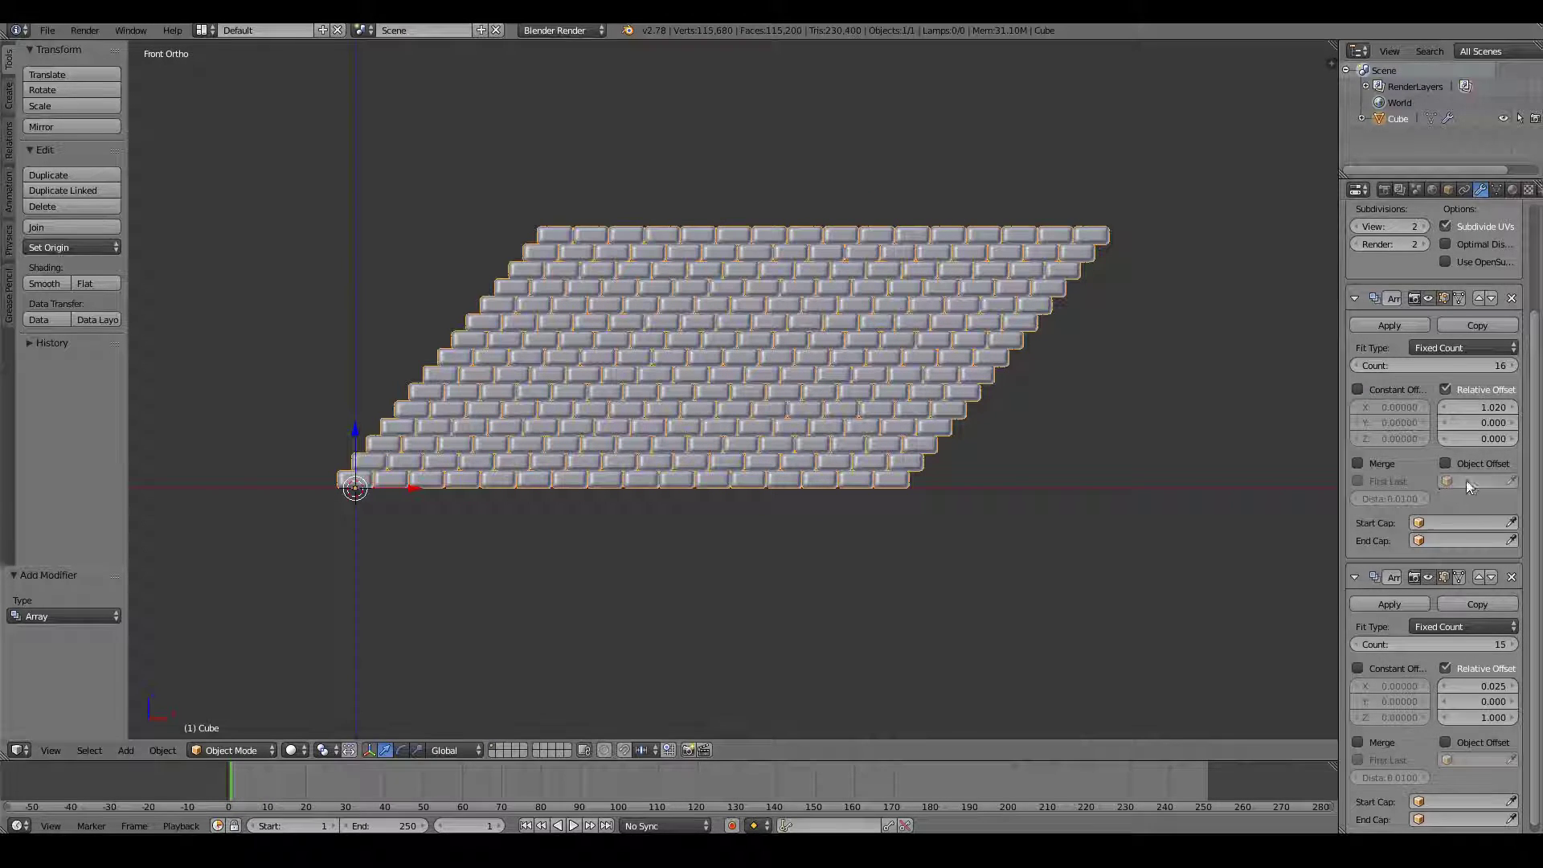
pyautogui.scroll(4, 1466, 480)
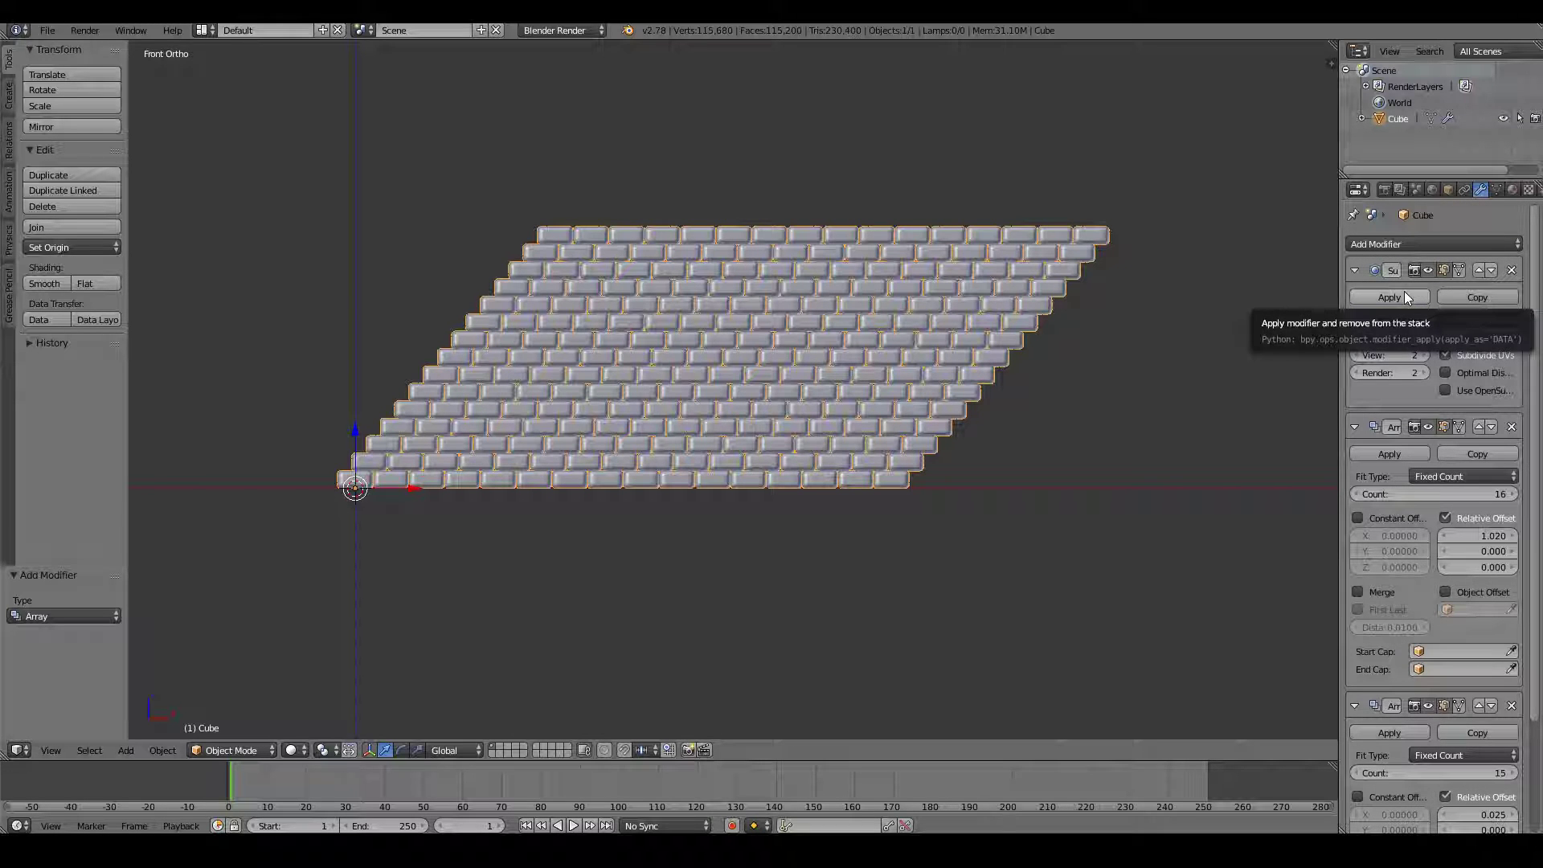
# - Apply both Array modifiers, then check the baked mesh in Edit Mode and clear the selection
pyautogui.click(1401, 456)
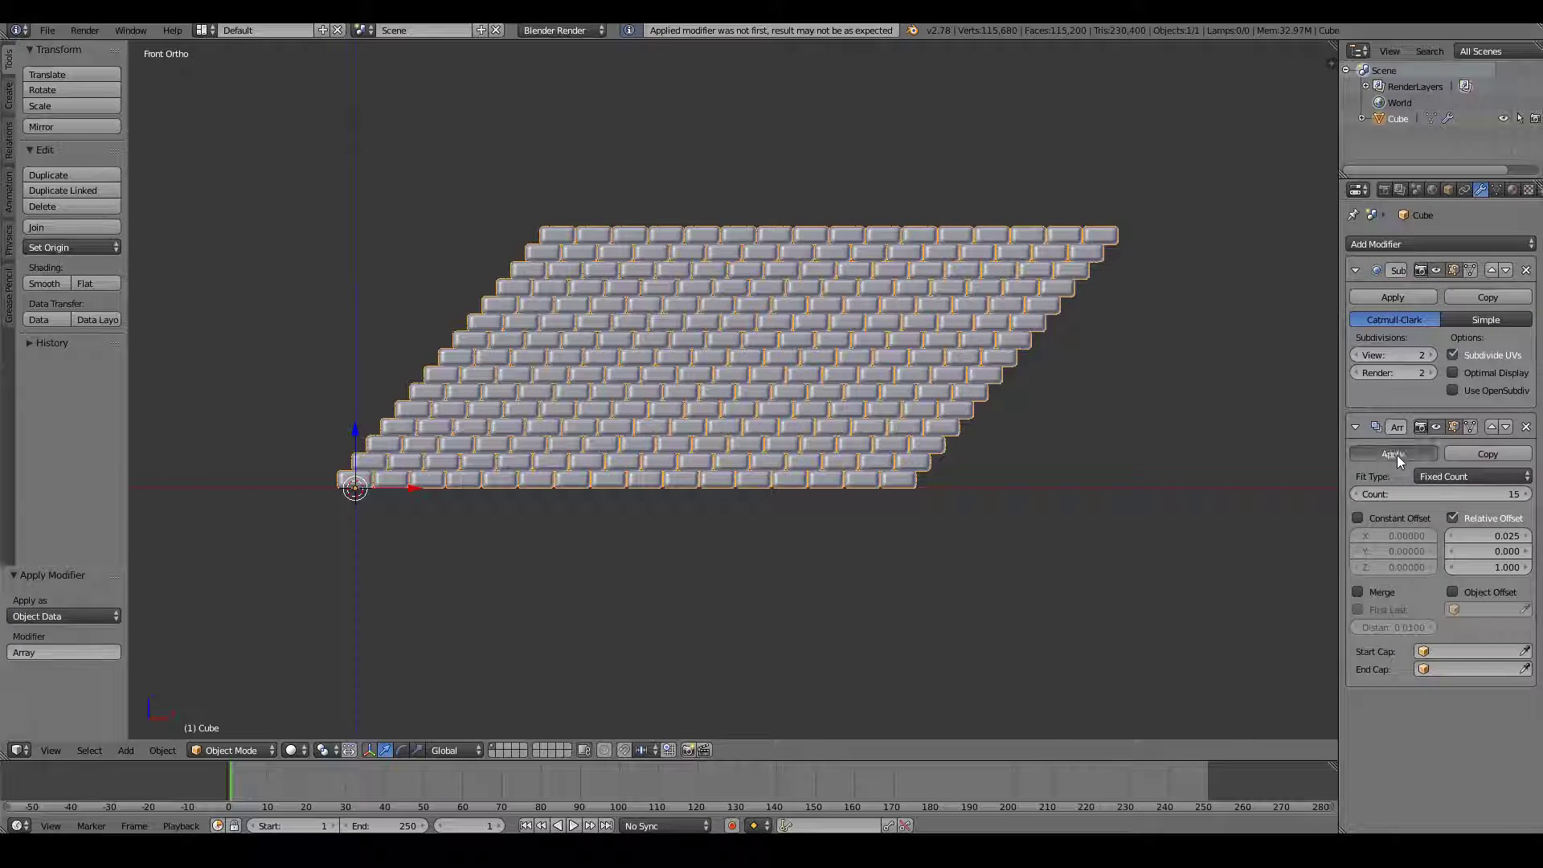
pyautogui.click(1397, 455)
pyautogui.press('Tab')
pyautogui.press('Tab')
pyautogui.press('Tab')
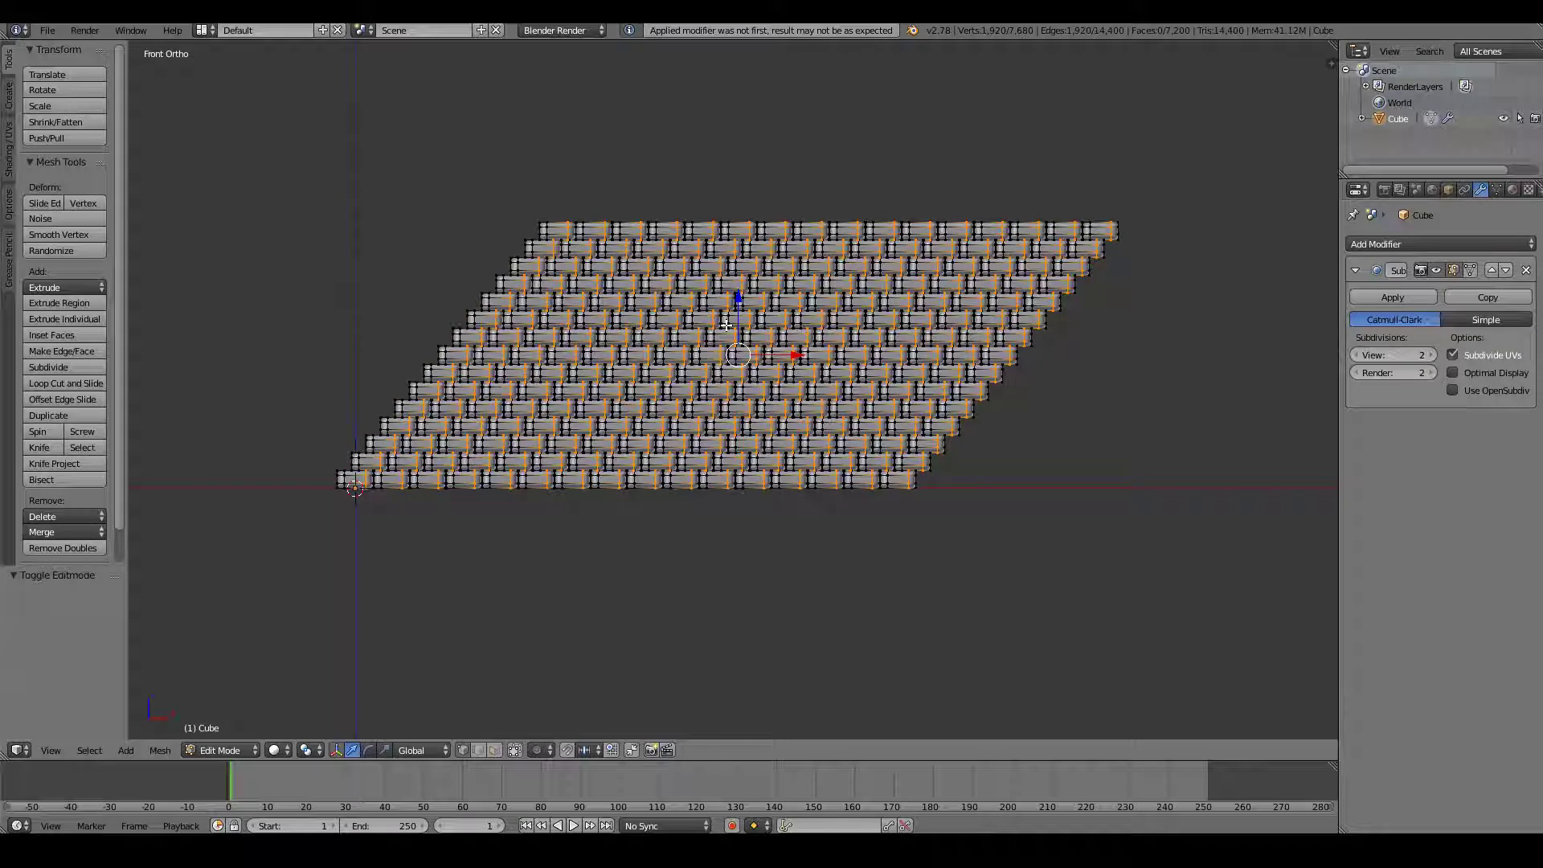
pyautogui.press('Tab')
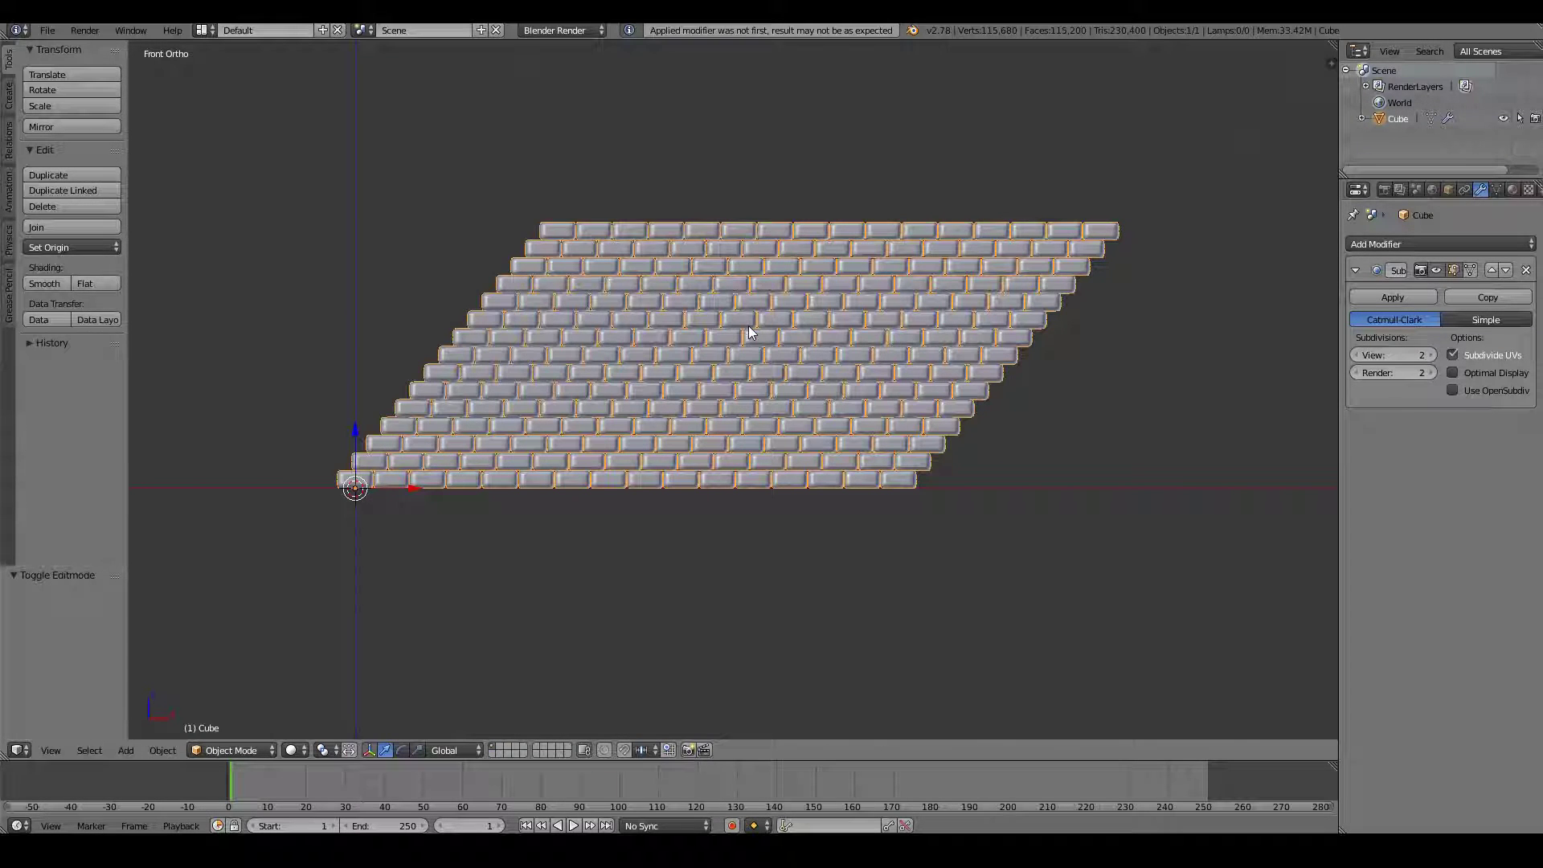
pyautogui.press('Tab')
pyautogui.press('Tab')
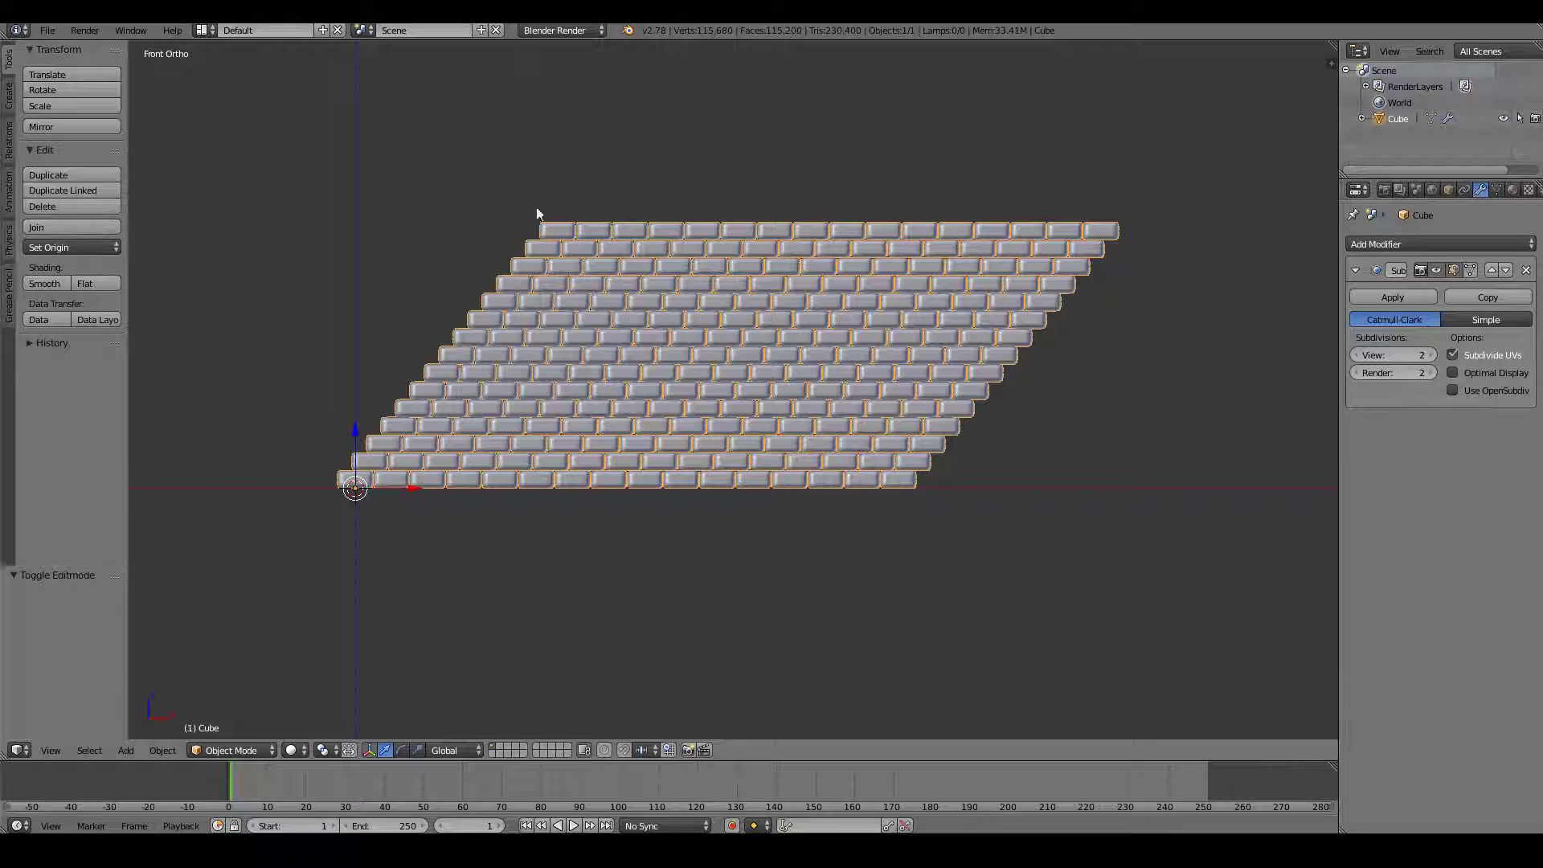
pyautogui.press('Tab')
pyautogui.press('a')
pyautogui.scroll(3, 919, 482)
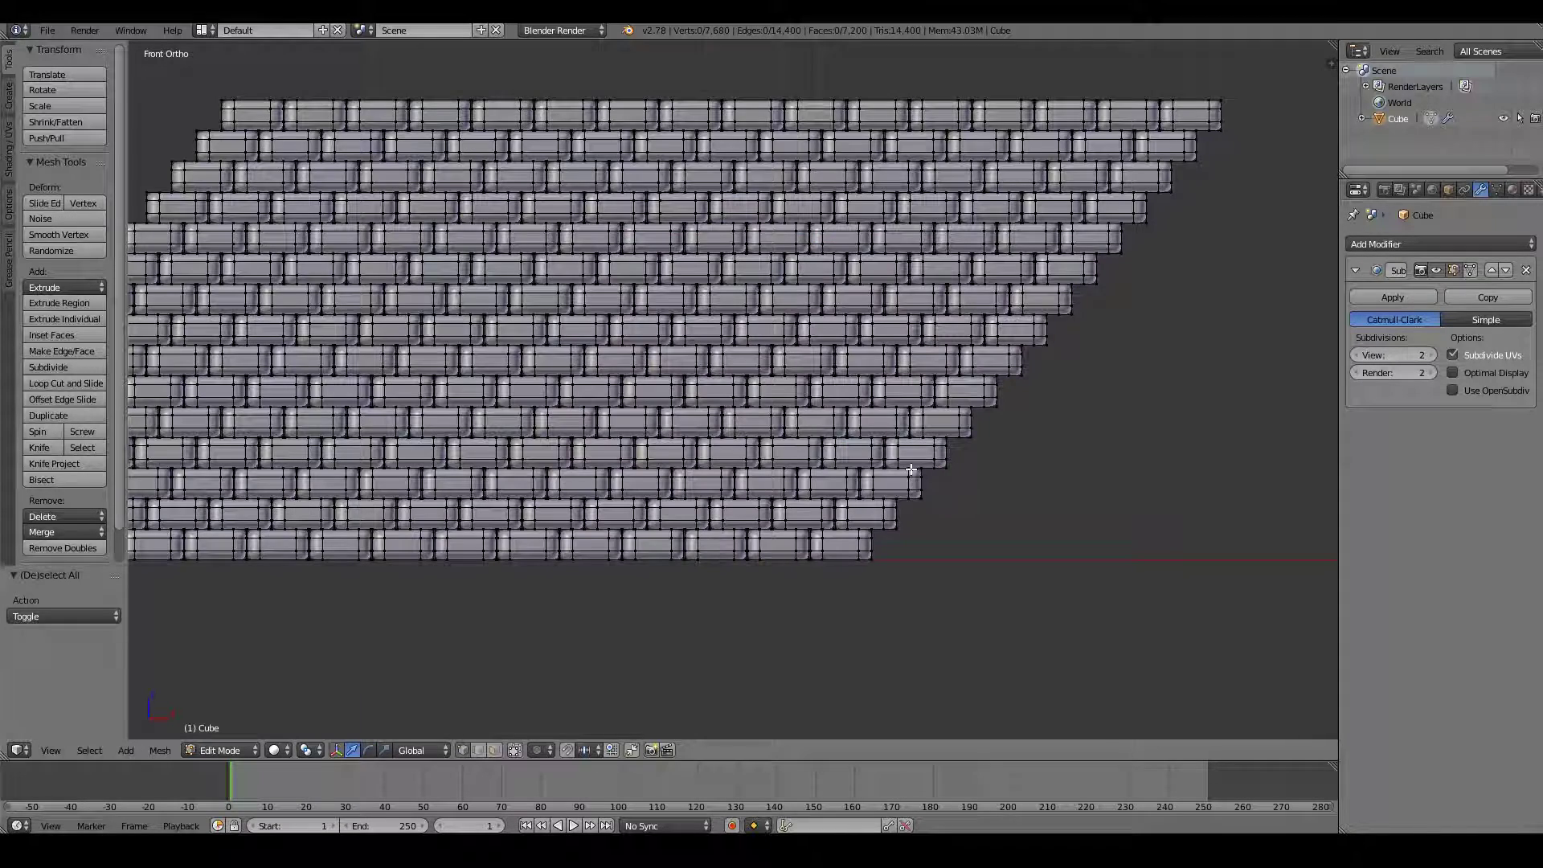
# - Select the slanted right-side bricks with L, circle select and Ctrl+L, then delete their vertices
pyautogui.scroll(-1, 911, 469)
pyautogui.keyDown('ctrl'); pyautogui.scroll(2, 940, 460); pyautogui.keyUp('ctrl')
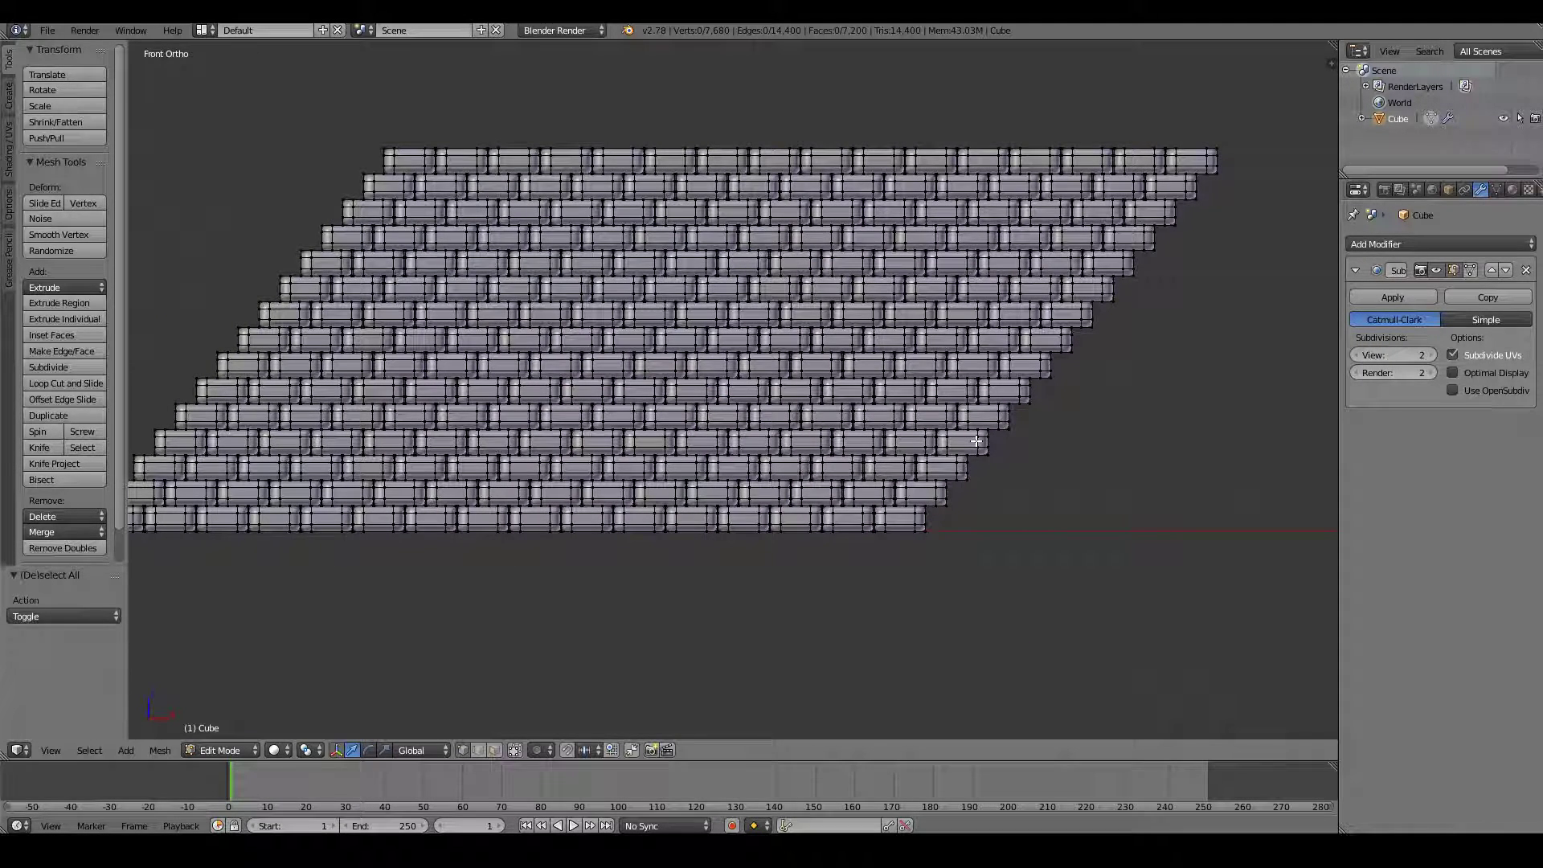
pyautogui.press('l')
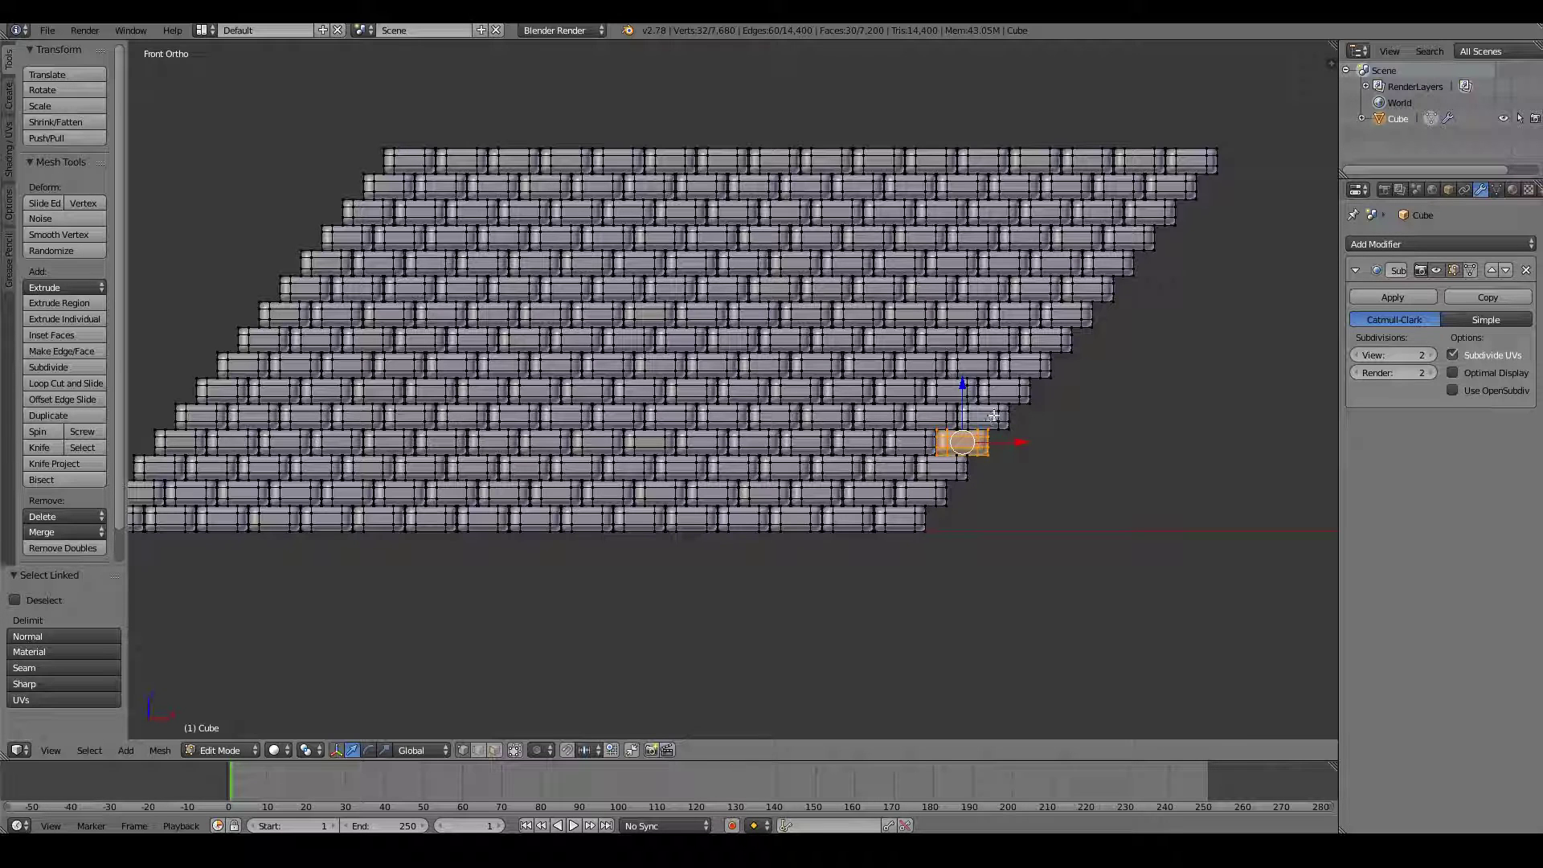
pyautogui.press('l')
pyautogui.press('l')
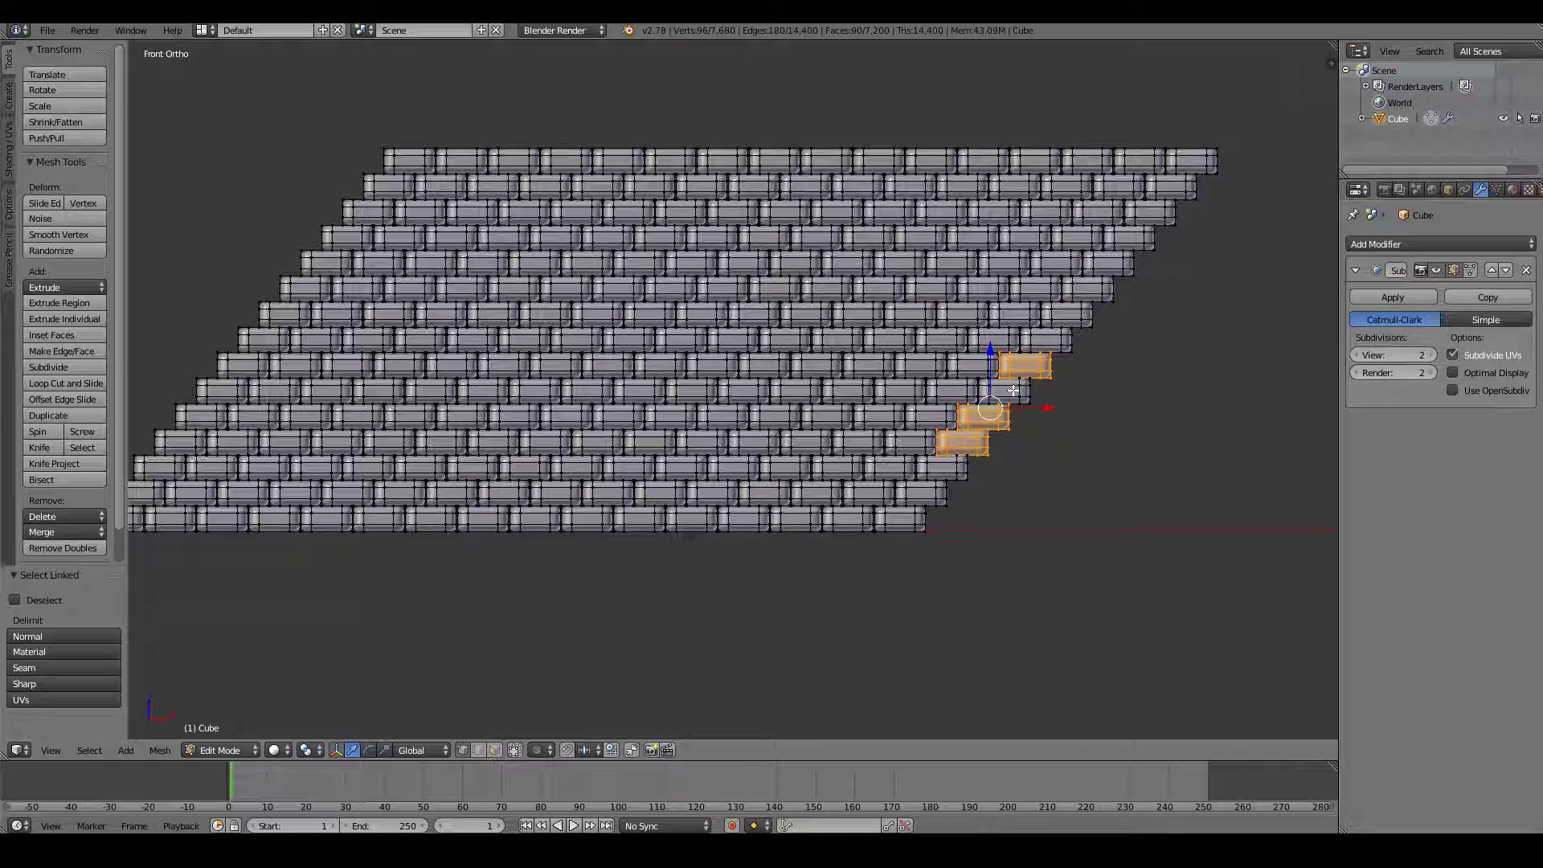
pyautogui.press('l')
pyautogui.press('l')
pyautogui.press('l')
pyautogui.press('l')
pyautogui.press('l')
pyautogui.press('l')
pyautogui.press('l')
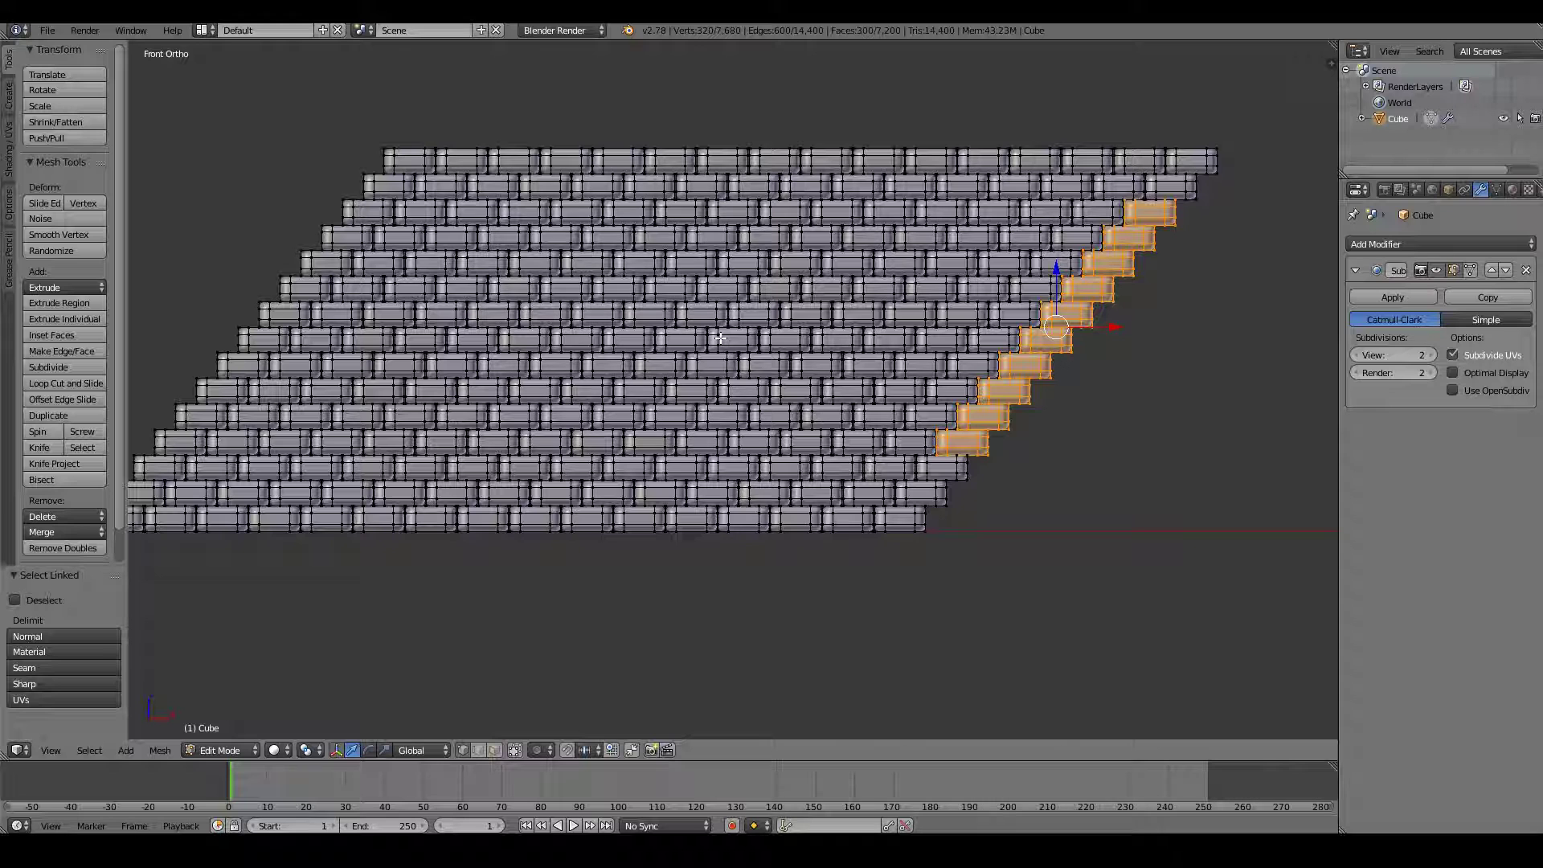
pyautogui.press('c')
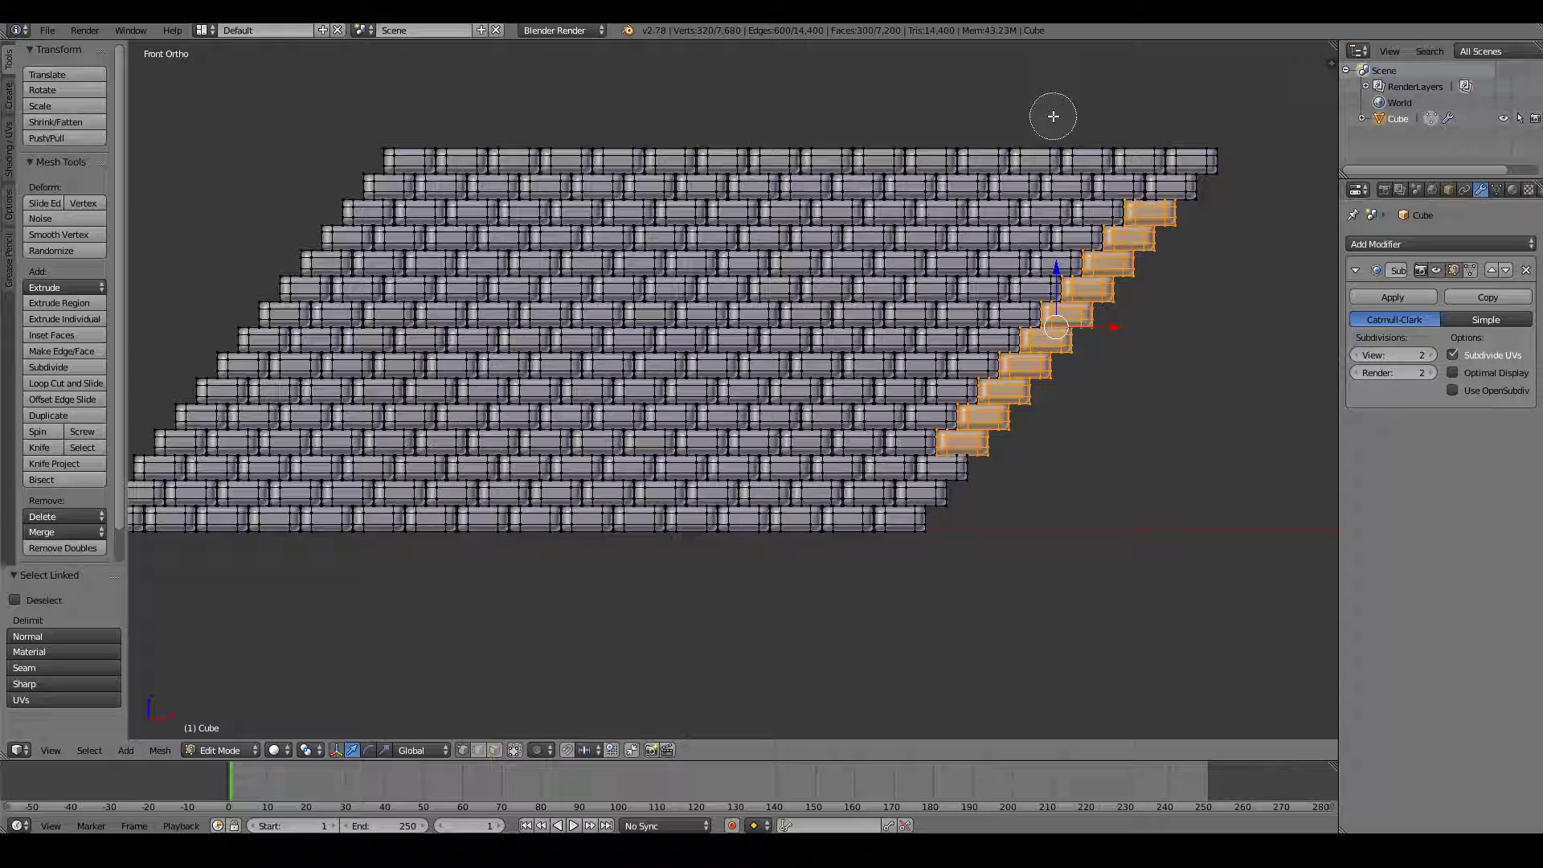
pyautogui.moveTo(1094, 154)
pyautogui.mouseDown()
pyautogui.moveTo(988, 353)
pyautogui.moveTo(1029, 394)
pyautogui.moveTo(1169, 172)
pyautogui.moveTo(1045, 205)
pyautogui.moveTo(1040, 173)
pyautogui.moveTo(1121, 336)
pyautogui.mouseUp()
pyautogui.rightClick(1163, 499)
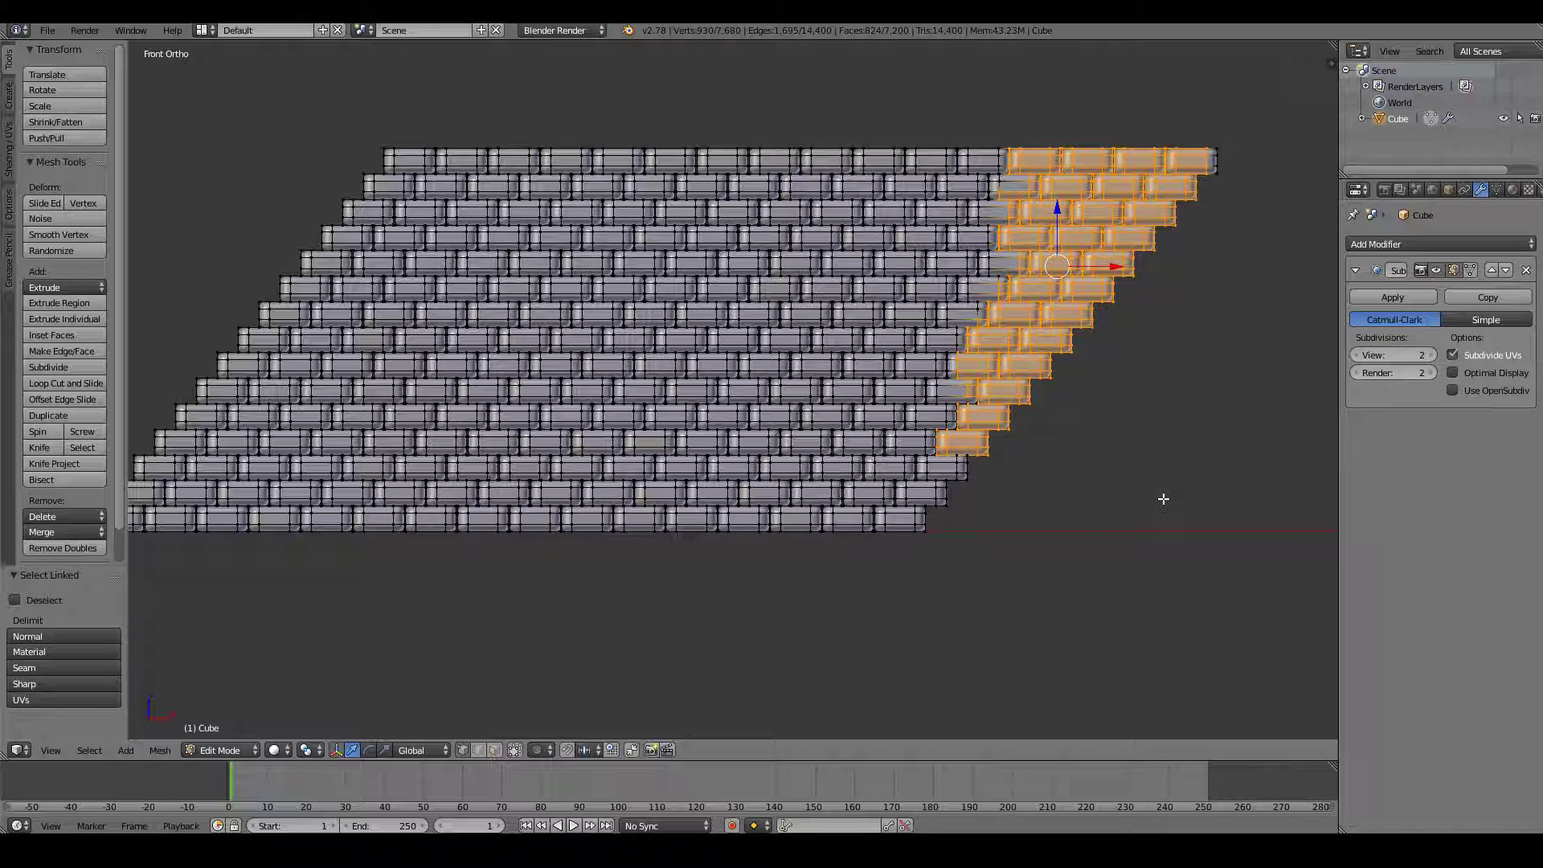
pyautogui.hotkey('ctrl', 'l')
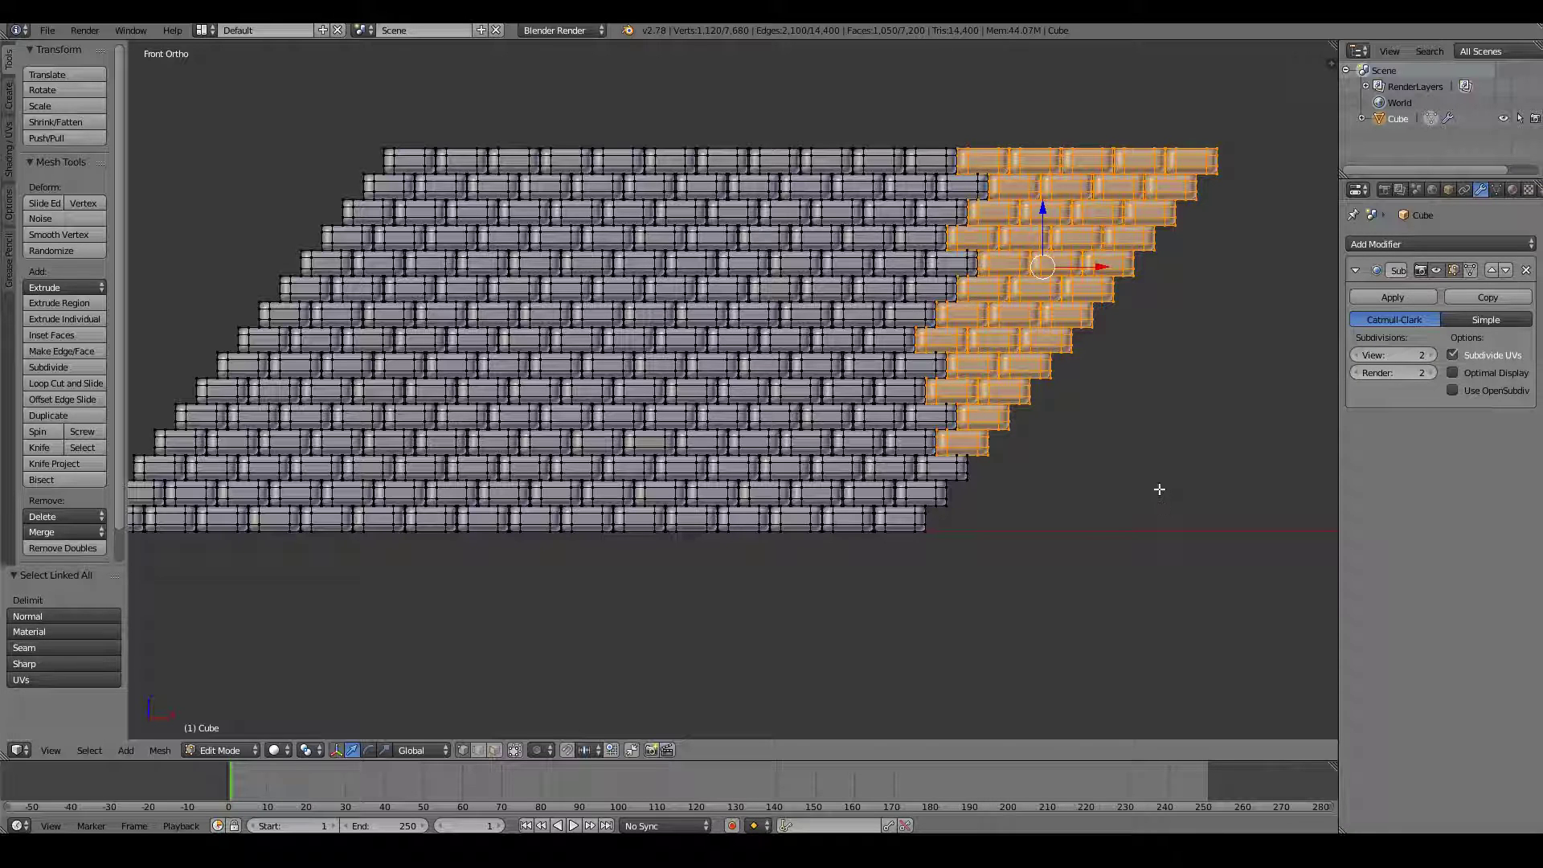
pyautogui.press('x')
pyautogui.press('Return')
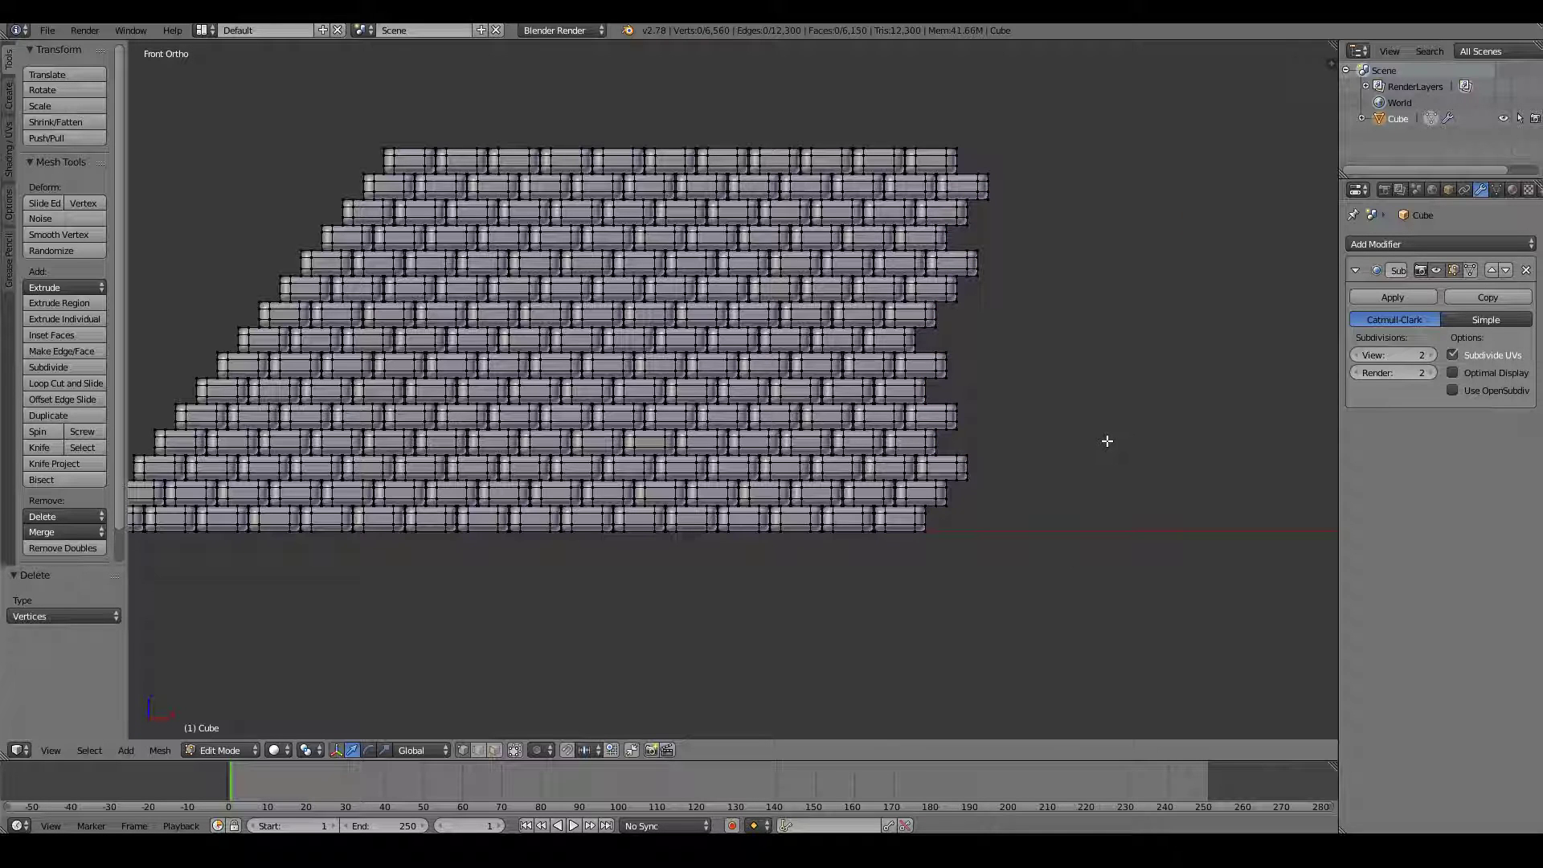
# - Pick two protruding right-edge bricks with L and delete their vertices
pyautogui.press('l')
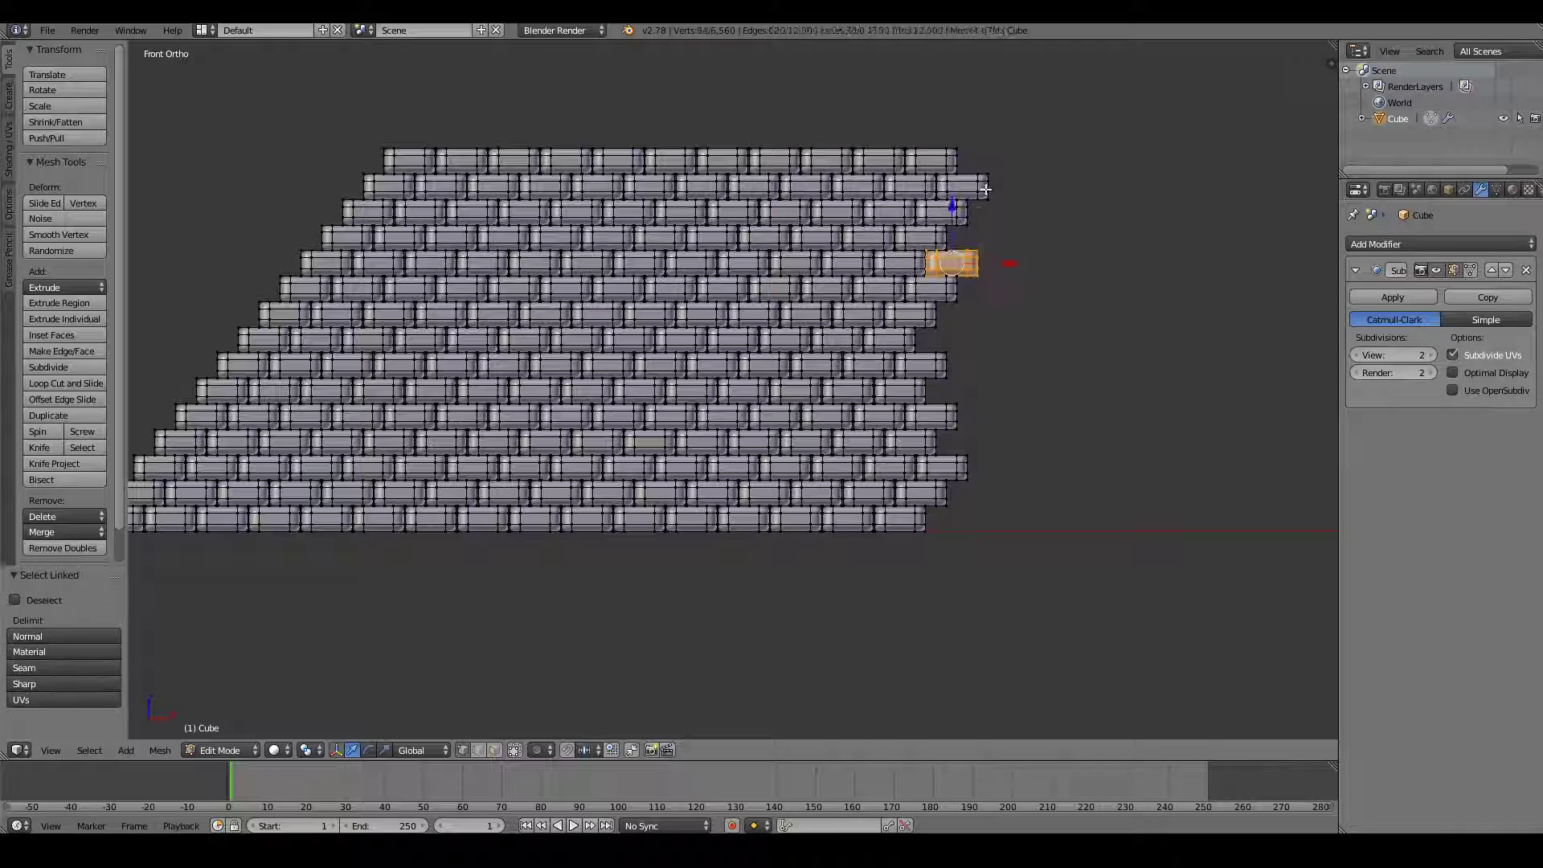
pyautogui.press('l')
pyautogui.press('x')
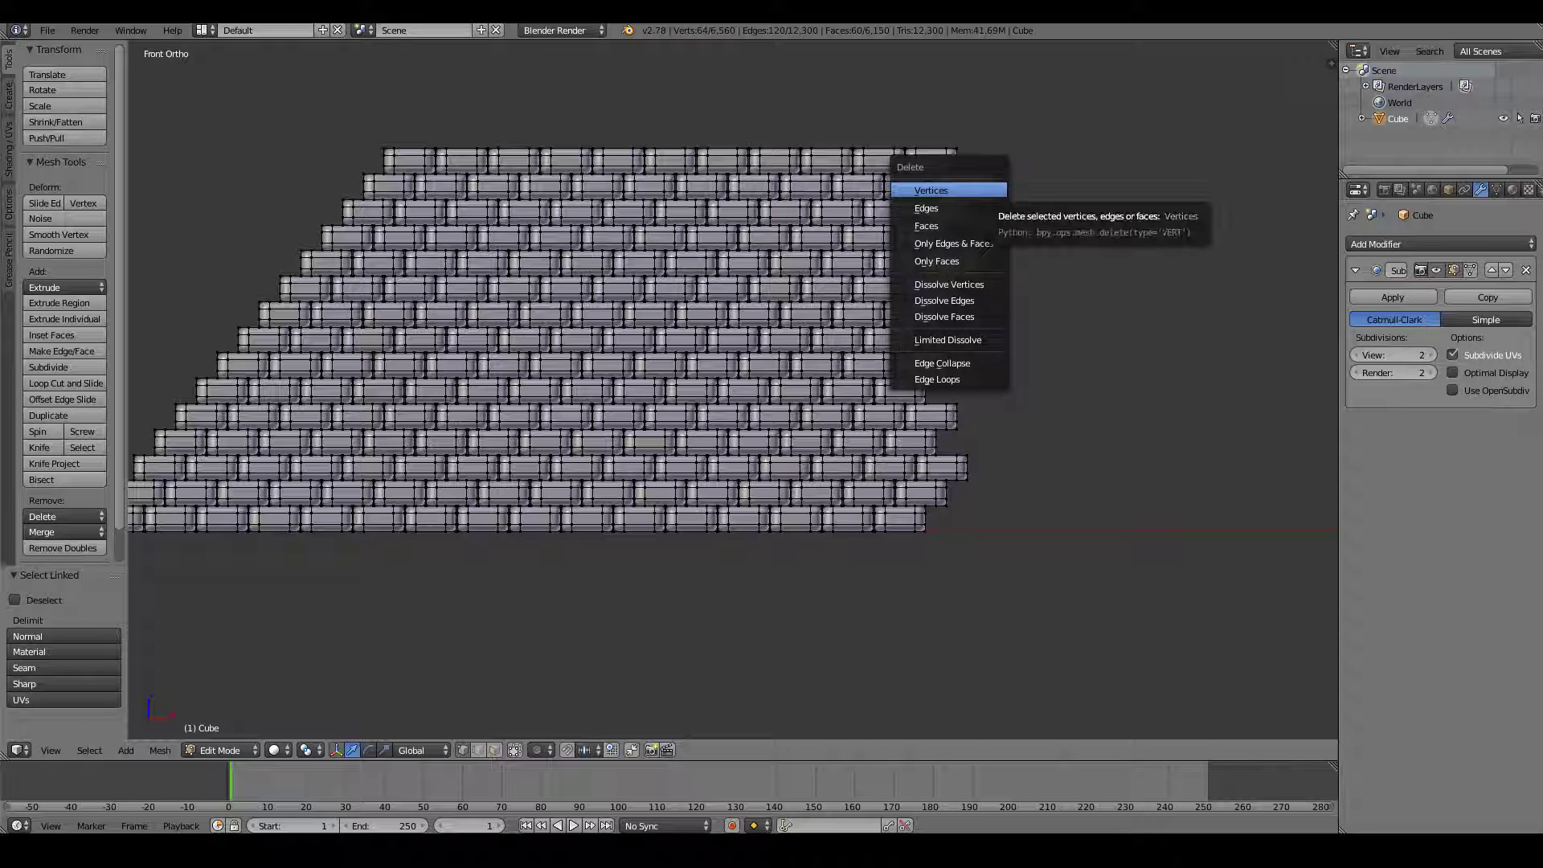
pyautogui.press('x')
pyautogui.press('Return')
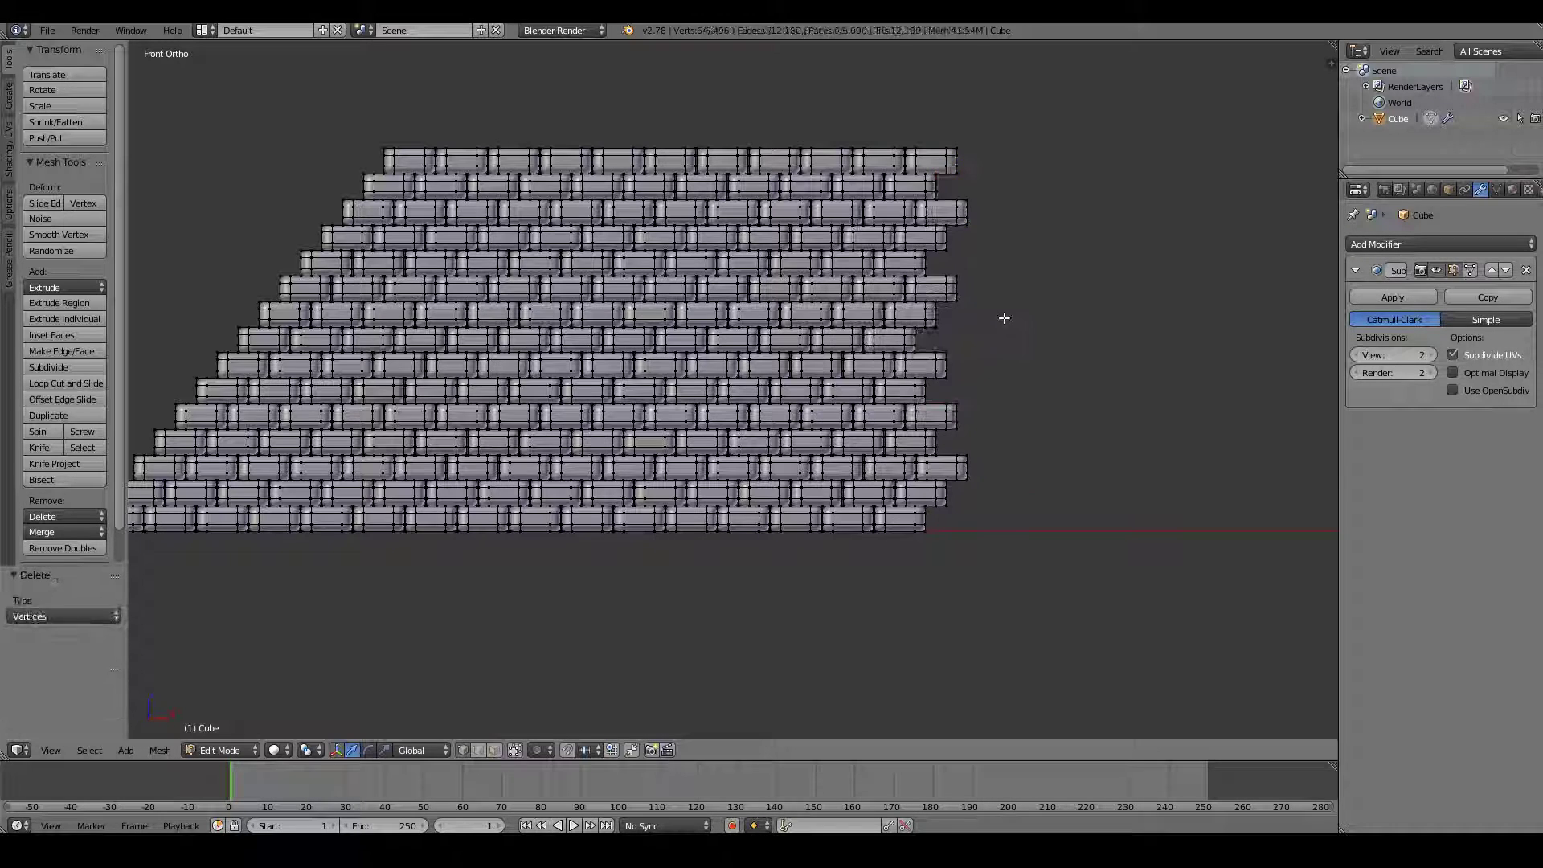
pyautogui.scroll(-1, 1003, 317)
pyautogui.keyDown('ctrl'); pyautogui.scroll(4, 460, 374); pyautogui.keyUp('ctrl')
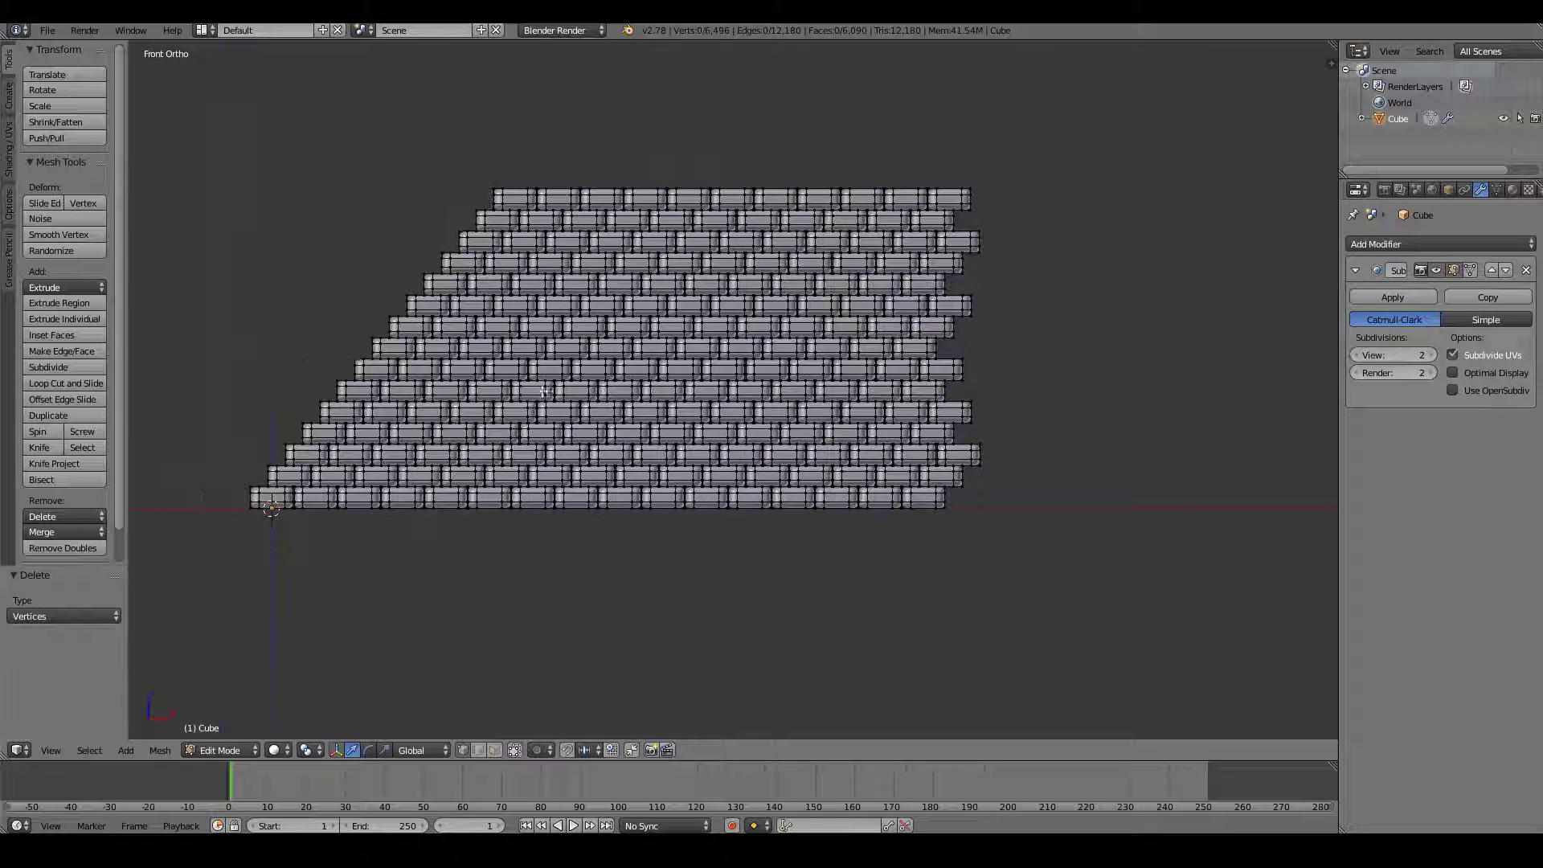
# - Circle-select the left diagonal bricks, grow to whole bricks, delete them, and return to Object Mode
pyautogui.press('c')
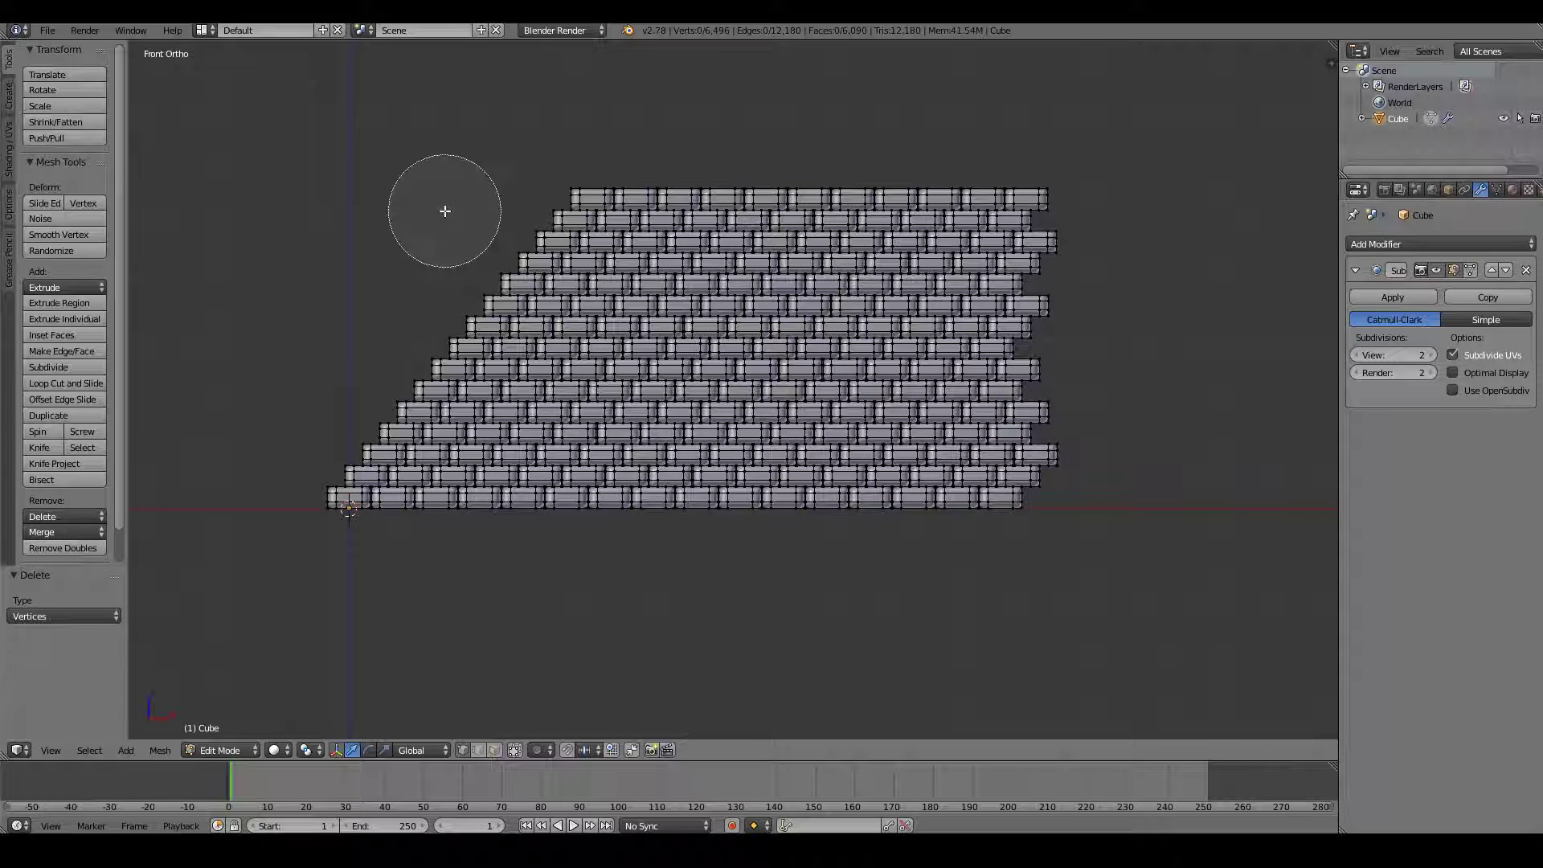
pyautogui.moveTo(481, 265)
pyautogui.mouseDown()
pyautogui.moveTo(439, 524)
pyautogui.moveTo(385, 355)
pyautogui.moveTo(361, 637)
pyautogui.moveTo(482, 182)
pyautogui.moveTo(454, 285)
pyautogui.mouseUp()
pyautogui.rightClick(454, 620)
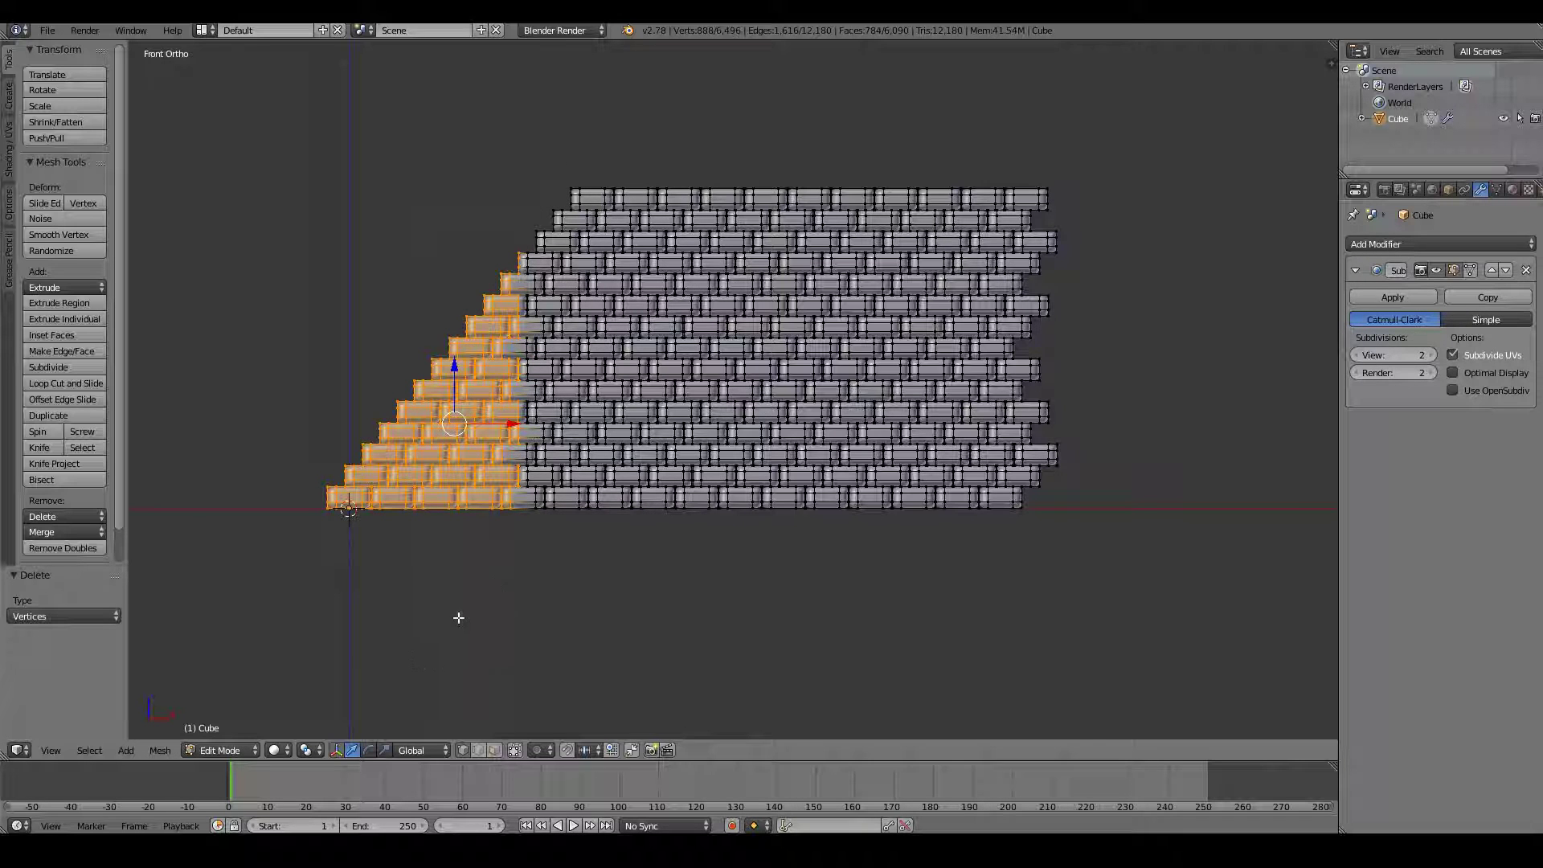
pyautogui.hotkey('ctrl', 'l')
pyautogui.press('x')
pyautogui.click(458, 617)
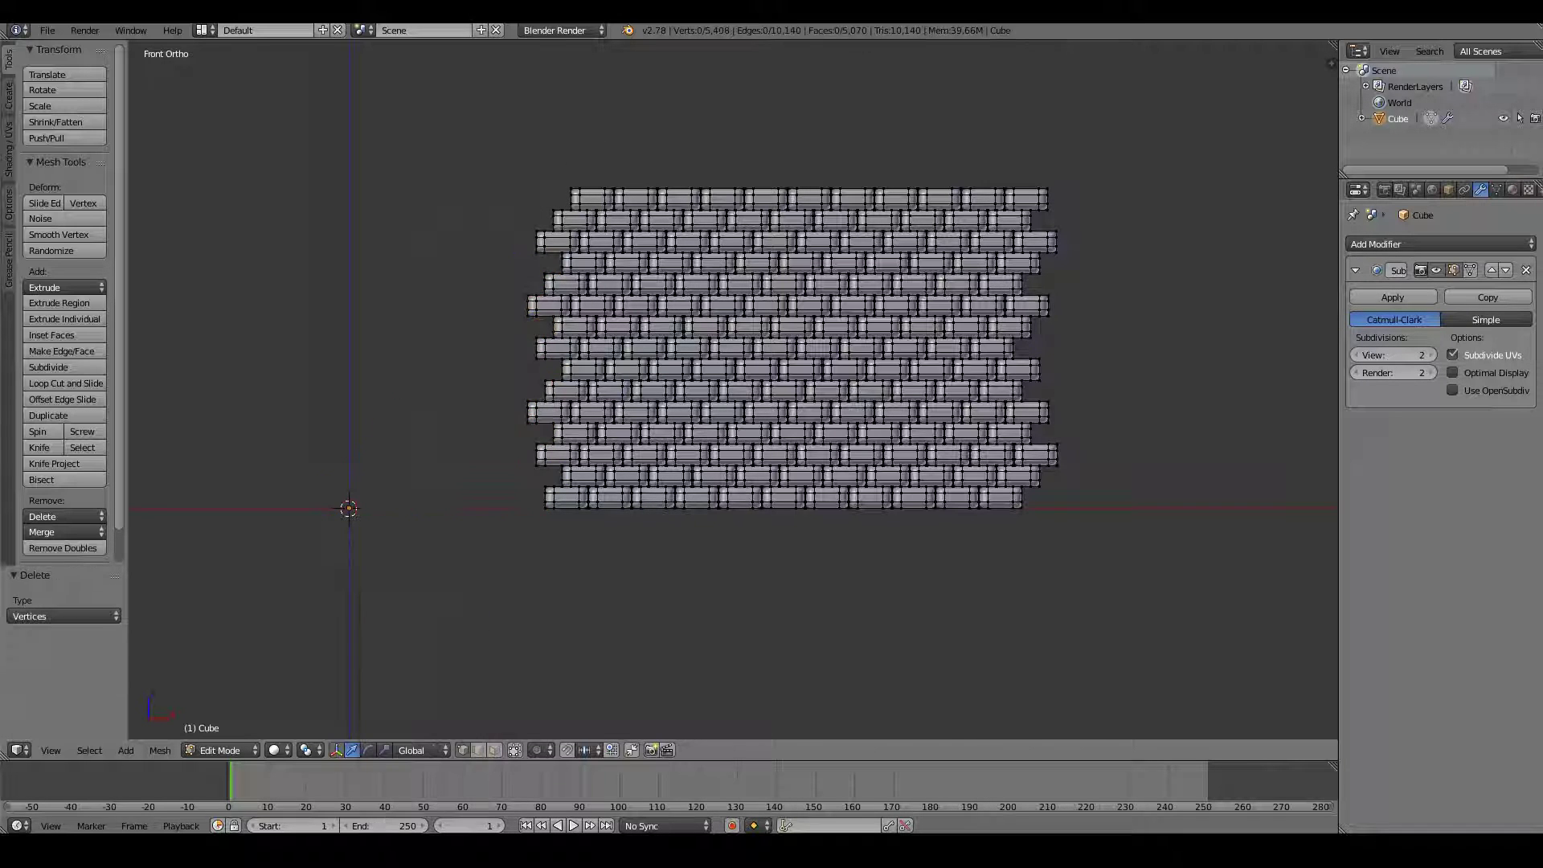
pyautogui.press('Tab')
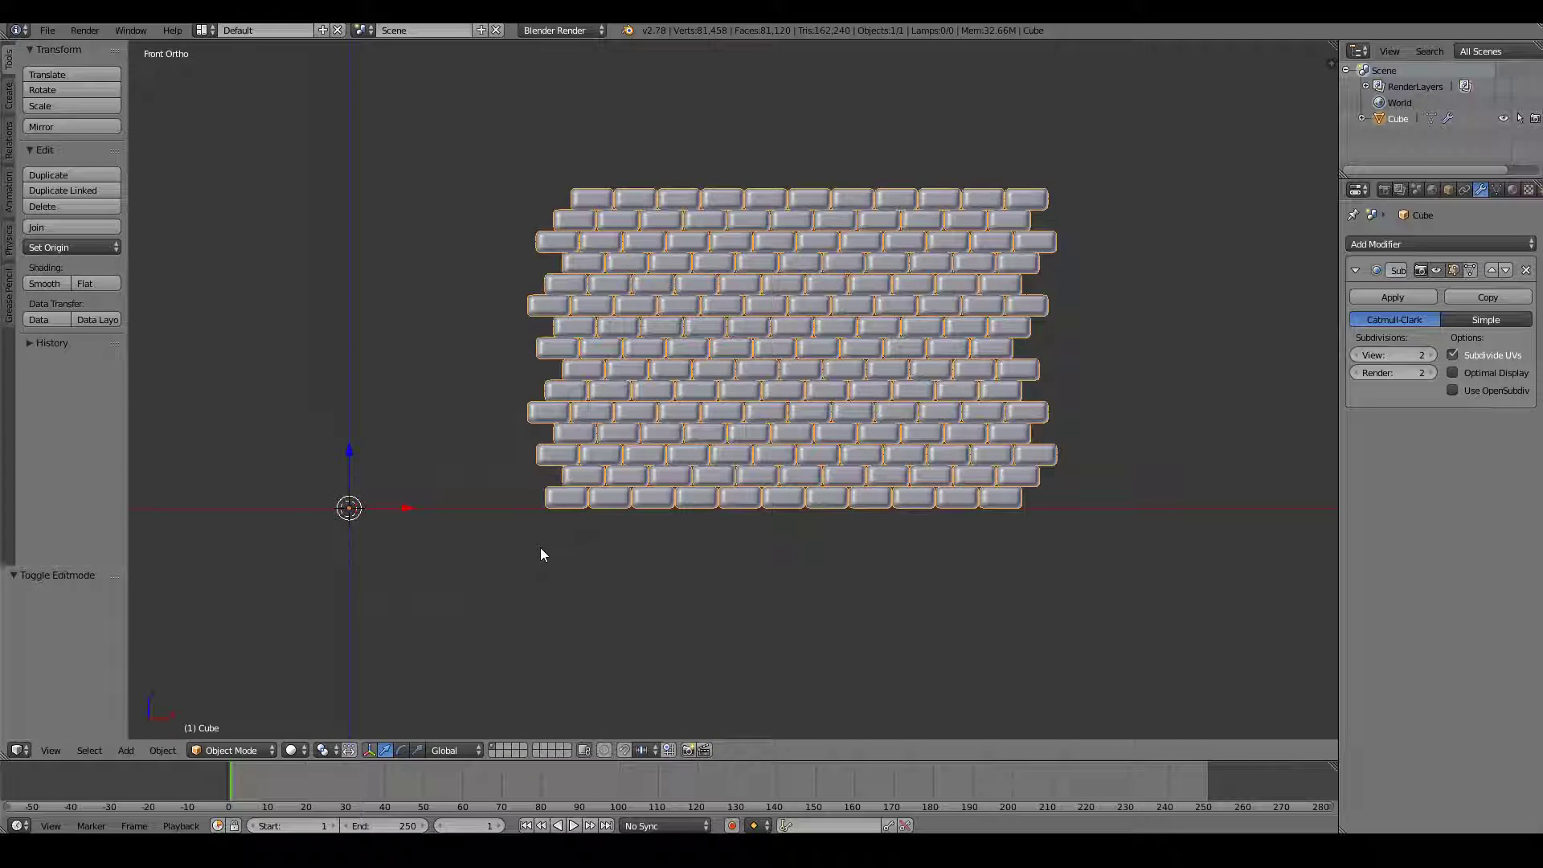
# - Orbit to view the wall at an angle and hide the Subdivision smoothing in the viewport
pyautogui.moveTo(541, 554); pyautogui.dragTo(667, 378, button='middle')
pyautogui.scroll(2, 666, 374)
pyautogui.moveTo(900, 483); pyautogui.dragTo(1303, 347, button='middle')
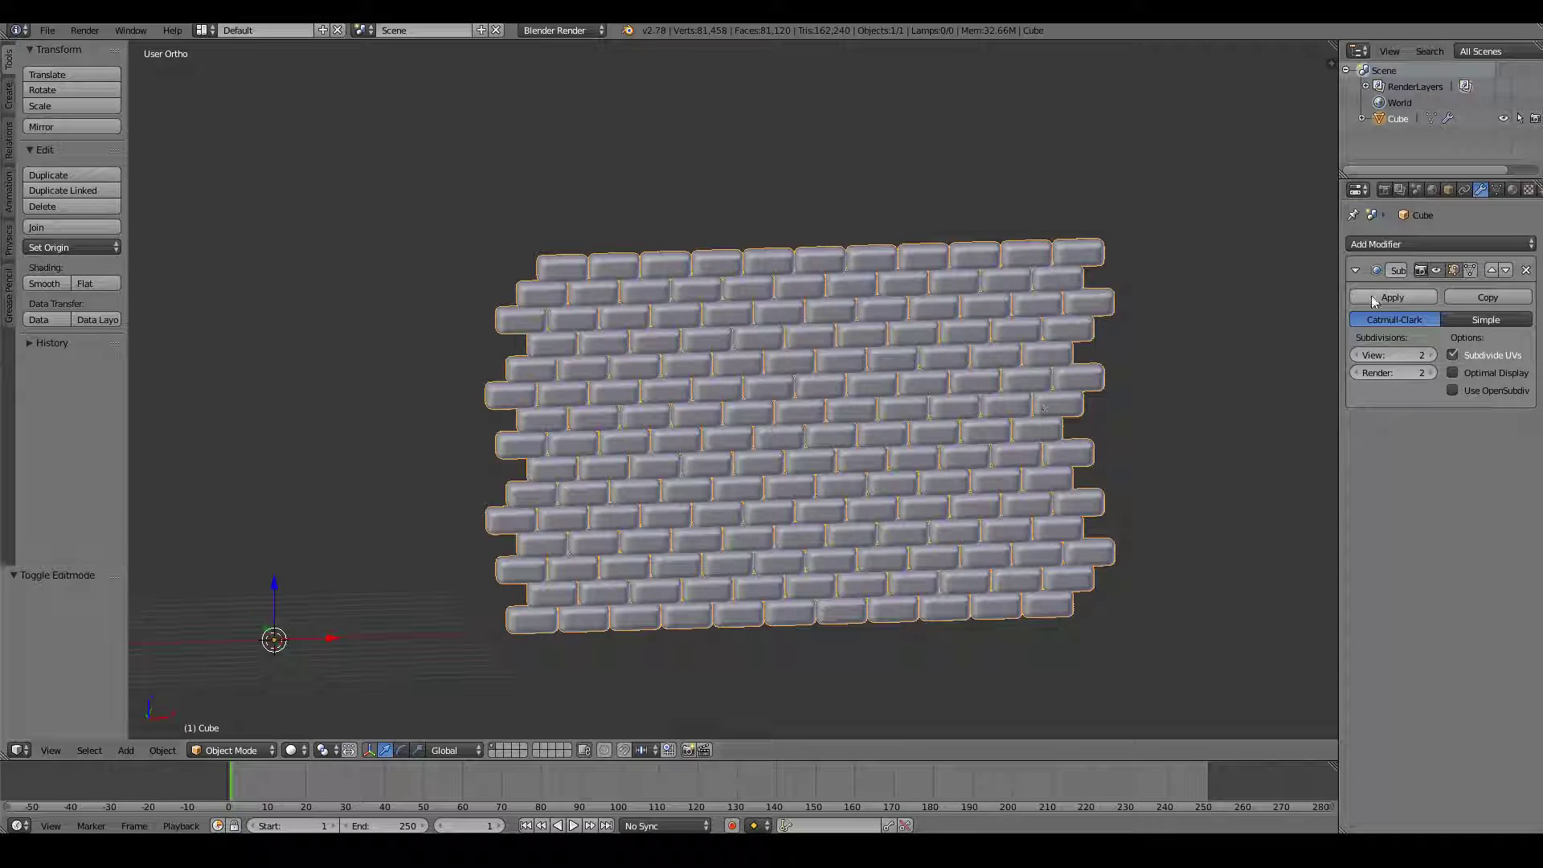
pyautogui.click(1436, 270)
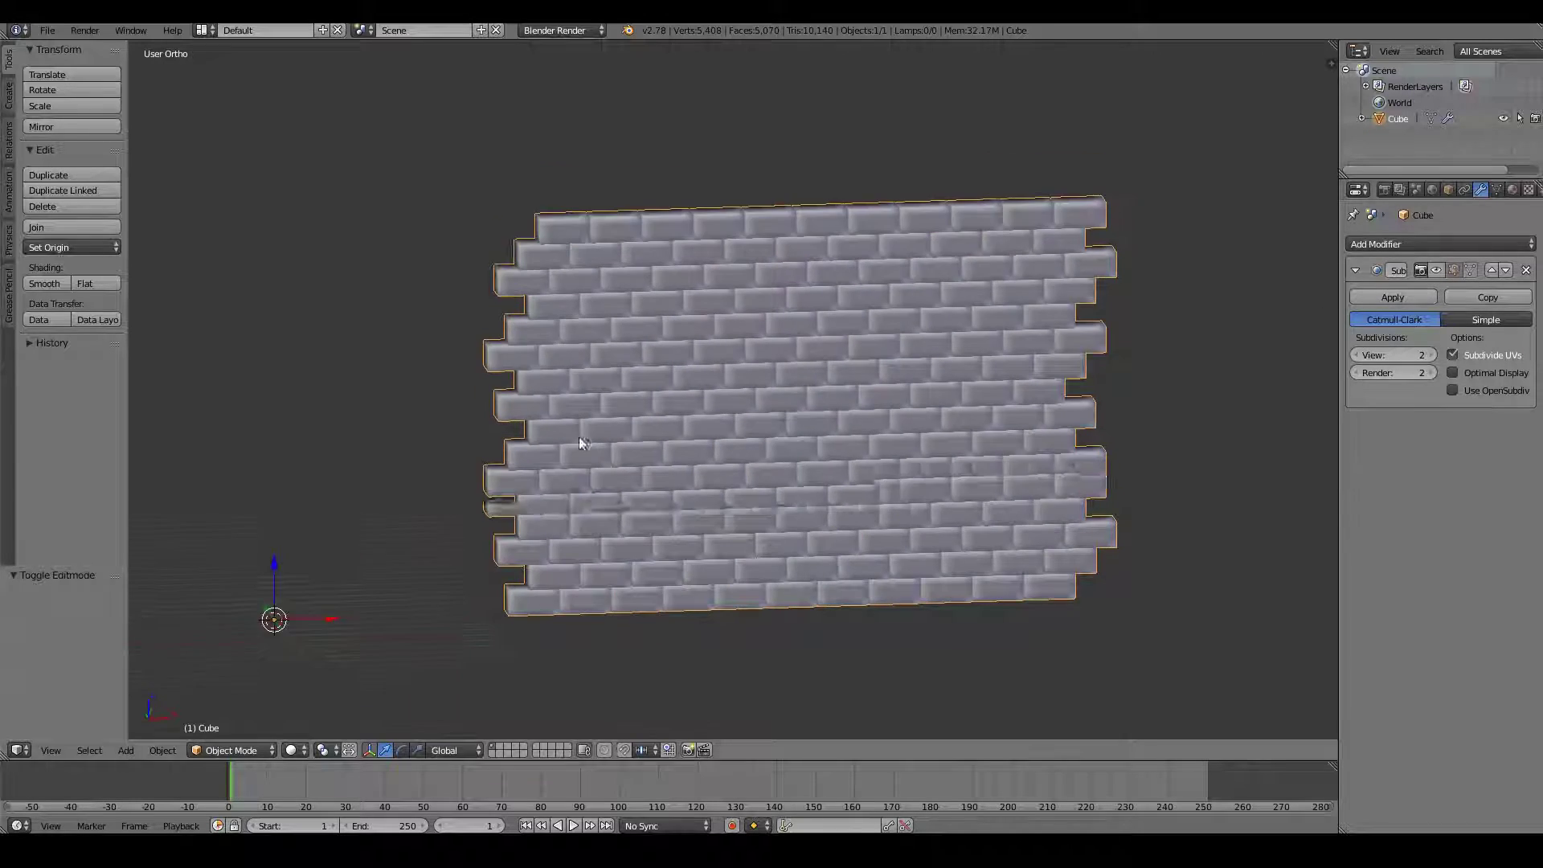
pyautogui.keyDown('shift'); pyautogui.scroll(-5, 578, 436); pyautogui.keyUp('shift')
# - Check the mesh in Edit Mode with on-cage smoothing, then undo back to the full slanted wall
pyautogui.press('Tab')
pyautogui.scroll(3, 427, 423)
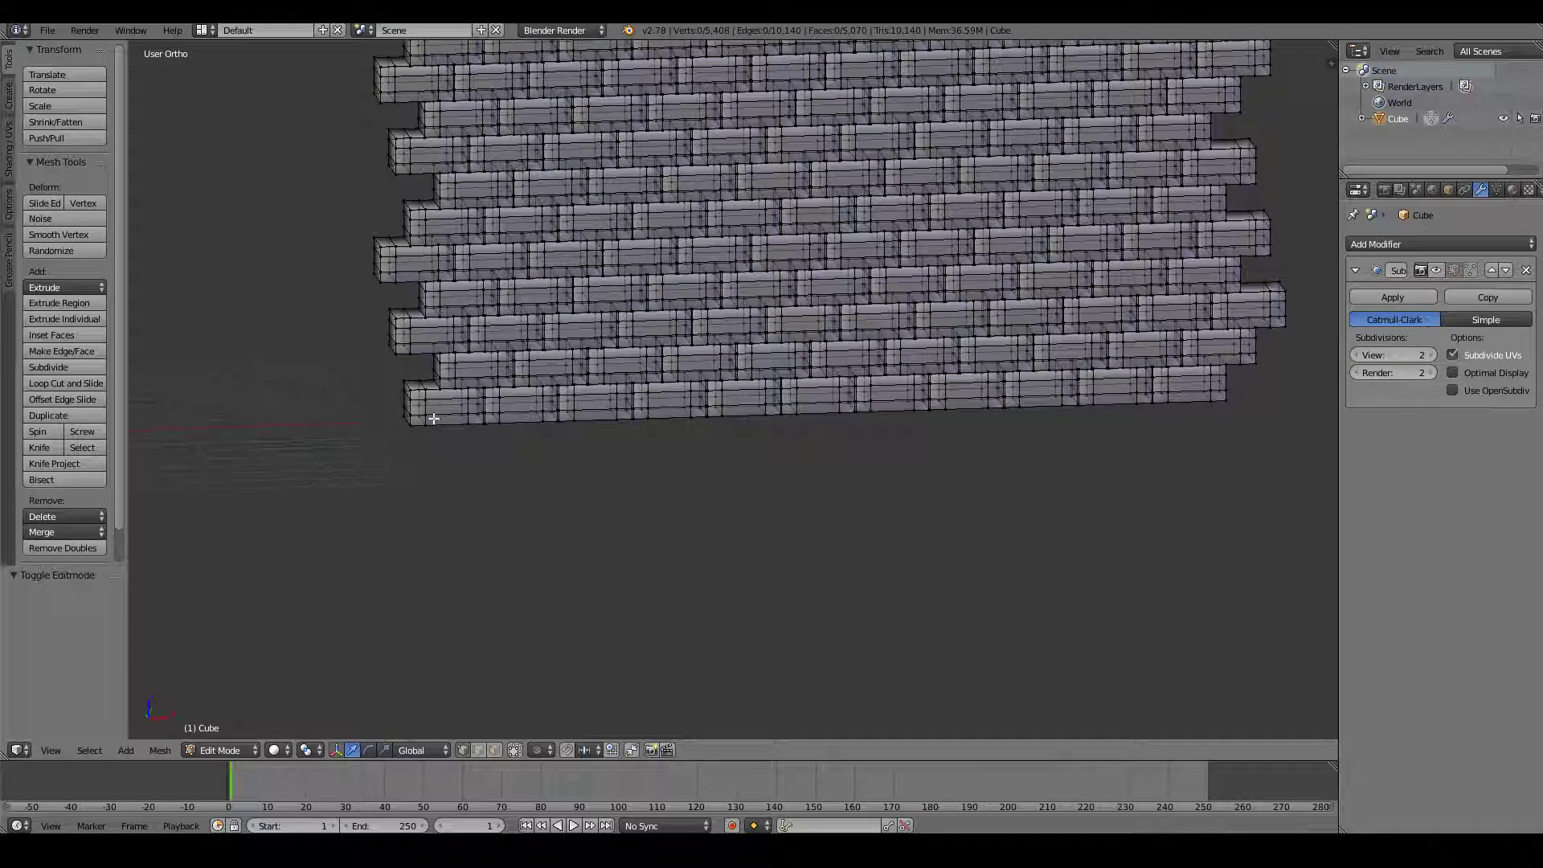
pyautogui.scroll(-2, 474, 402)
pyautogui.keyDown('shift'); pyautogui.scroll(-2, 480, 401); pyautogui.keyUp('shift')
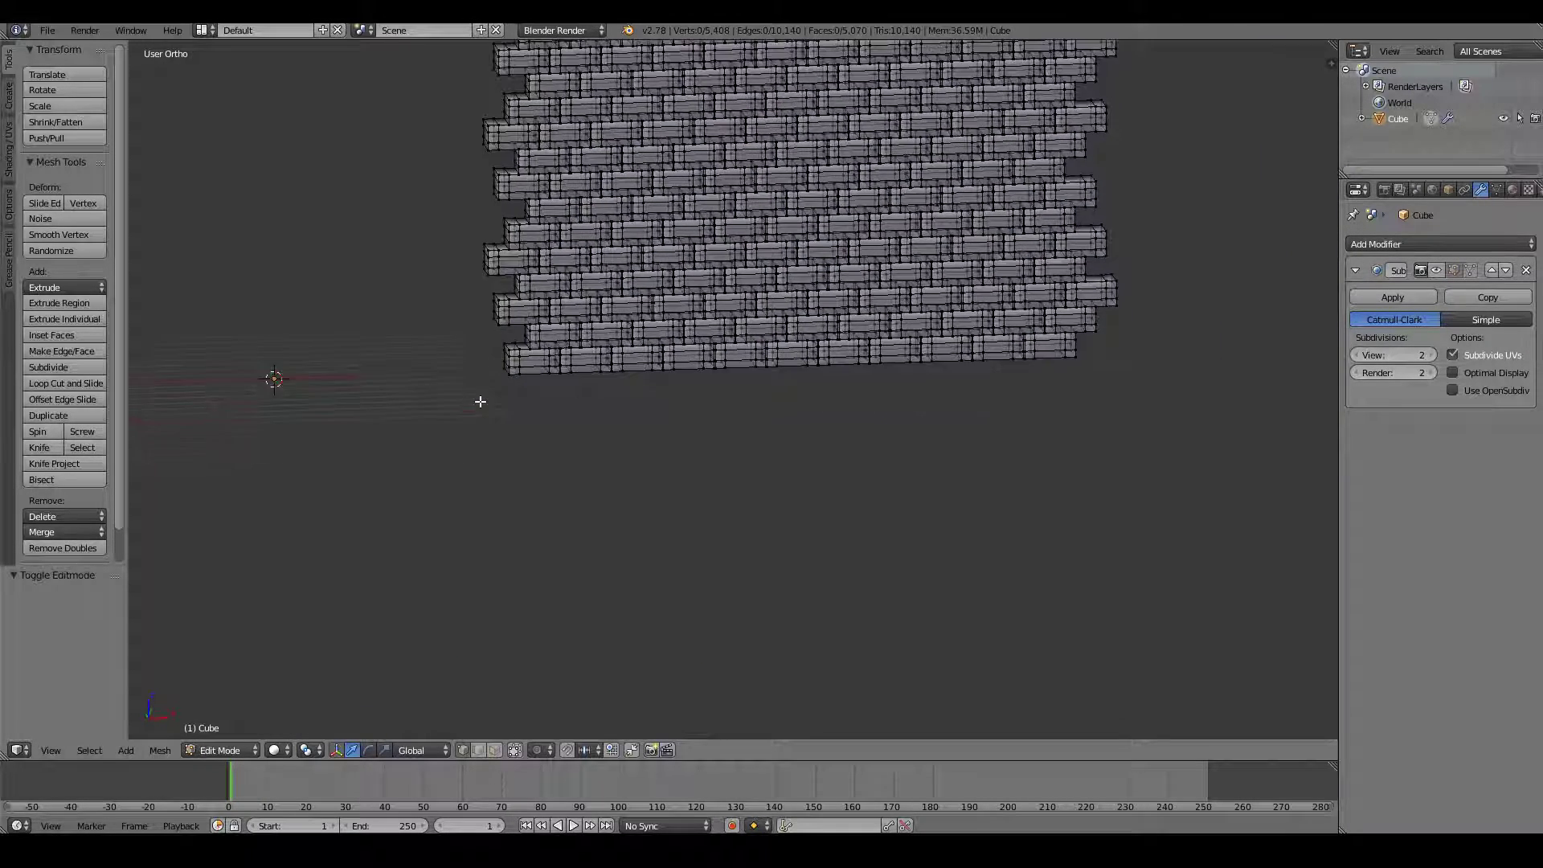
pyautogui.keyDown('shift'); pyautogui.scroll(8, 481, 400); pyautogui.keyUp('shift')
pyautogui.click(1427, 270)
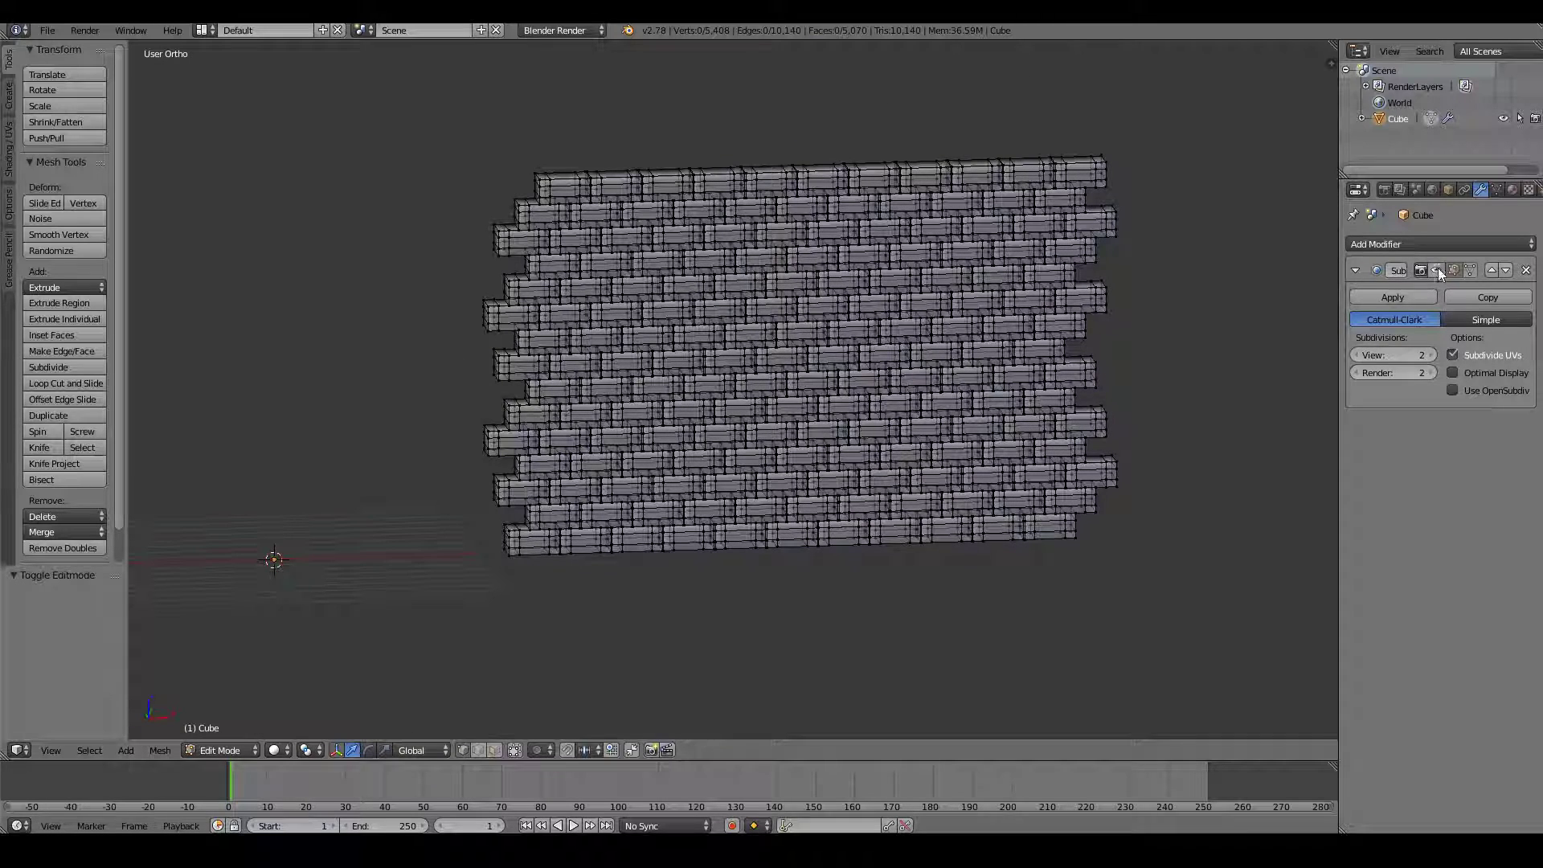
pyautogui.press('Tab')
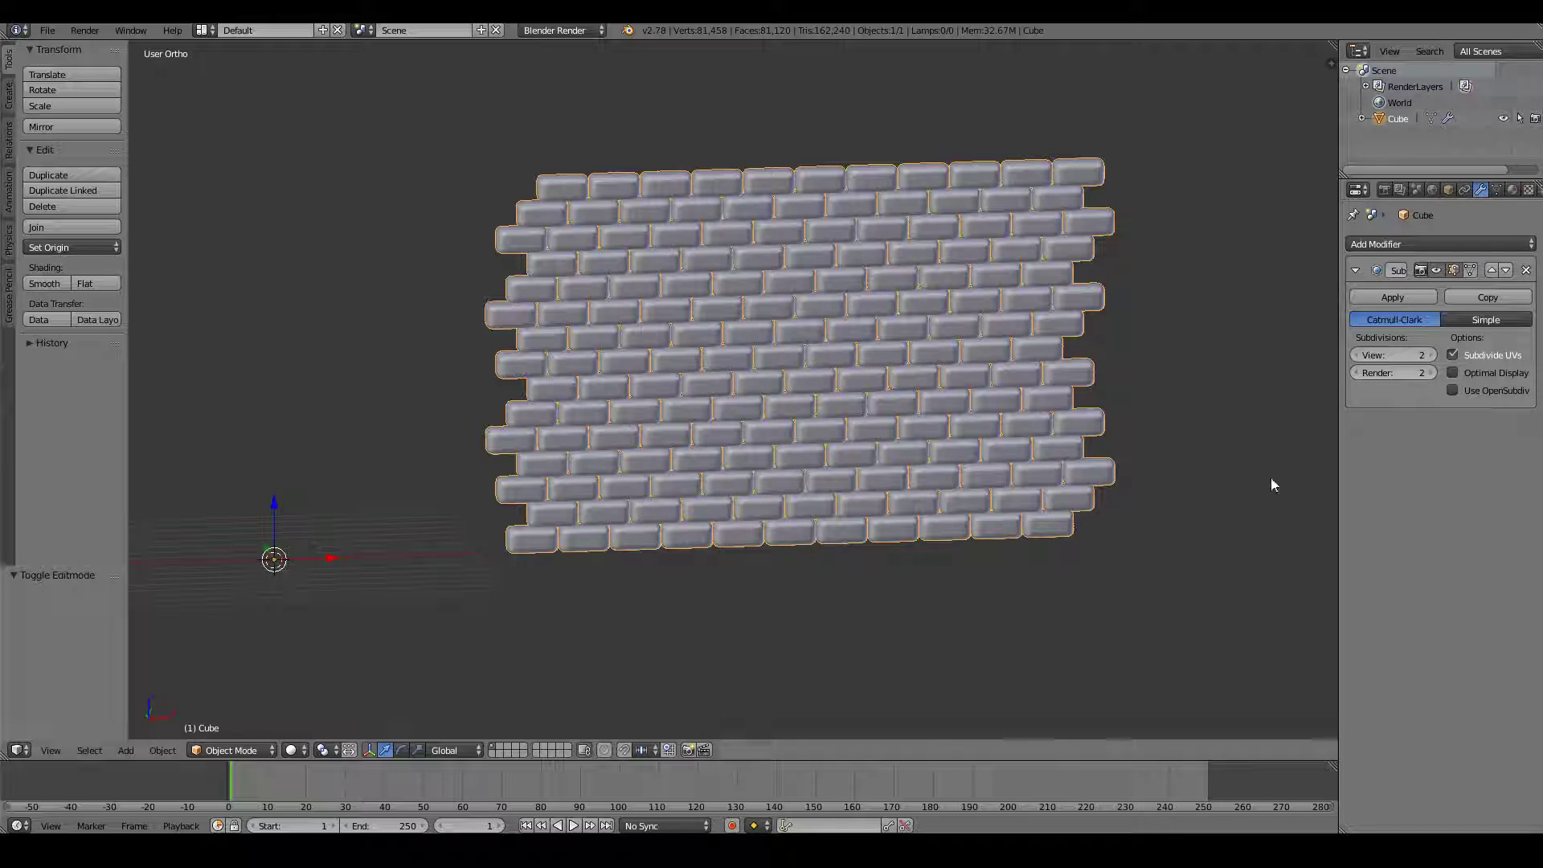
pyautogui.hotkey('ctrl', 'z')
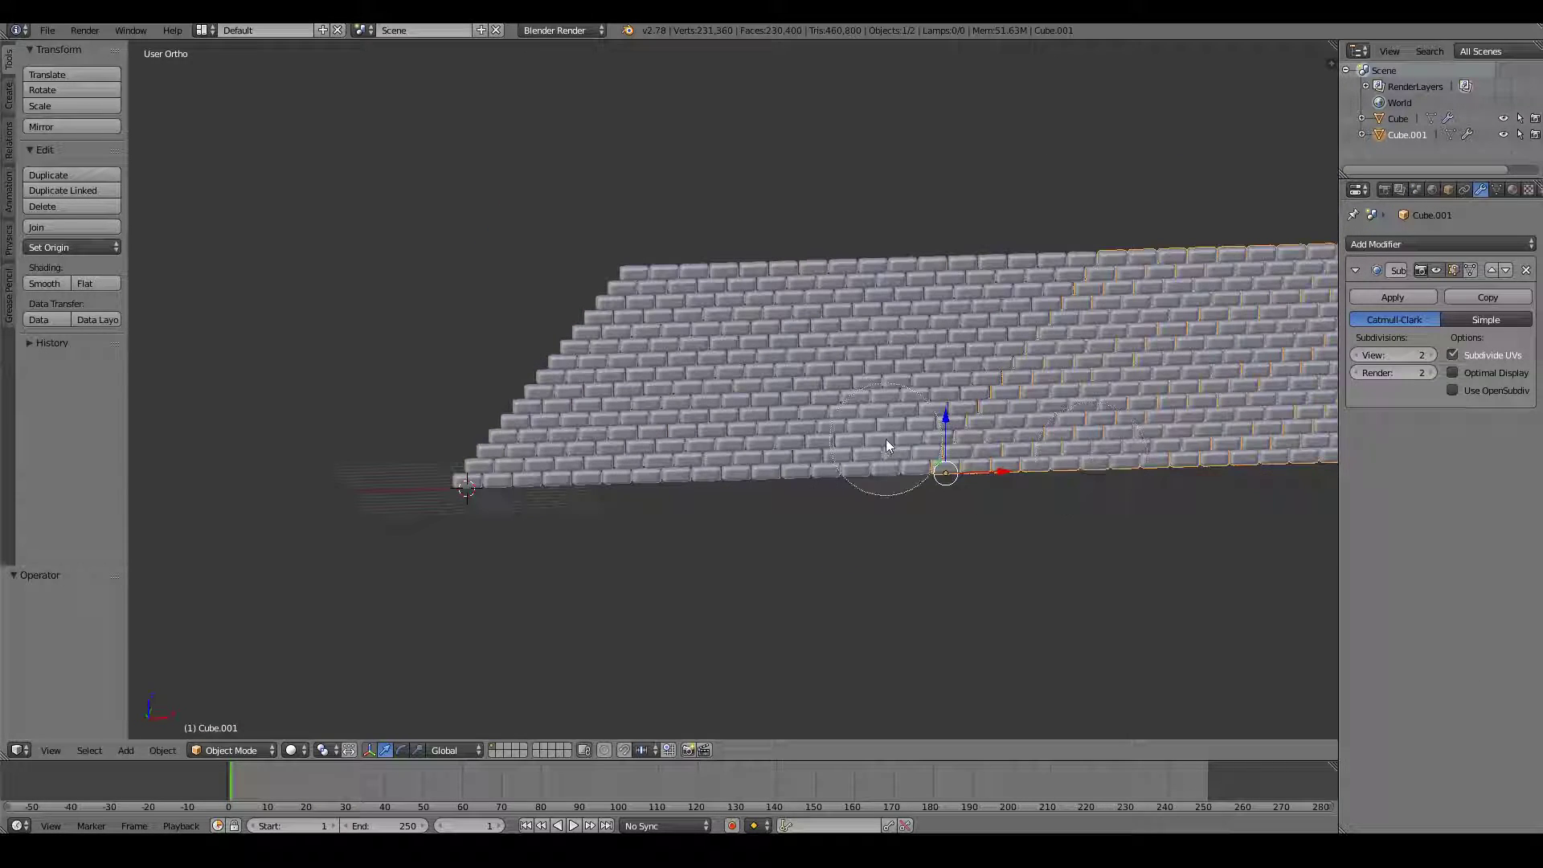
# - Delete the duplicate Cube.001 and select the original Cube
pyautogui.press('Escape')
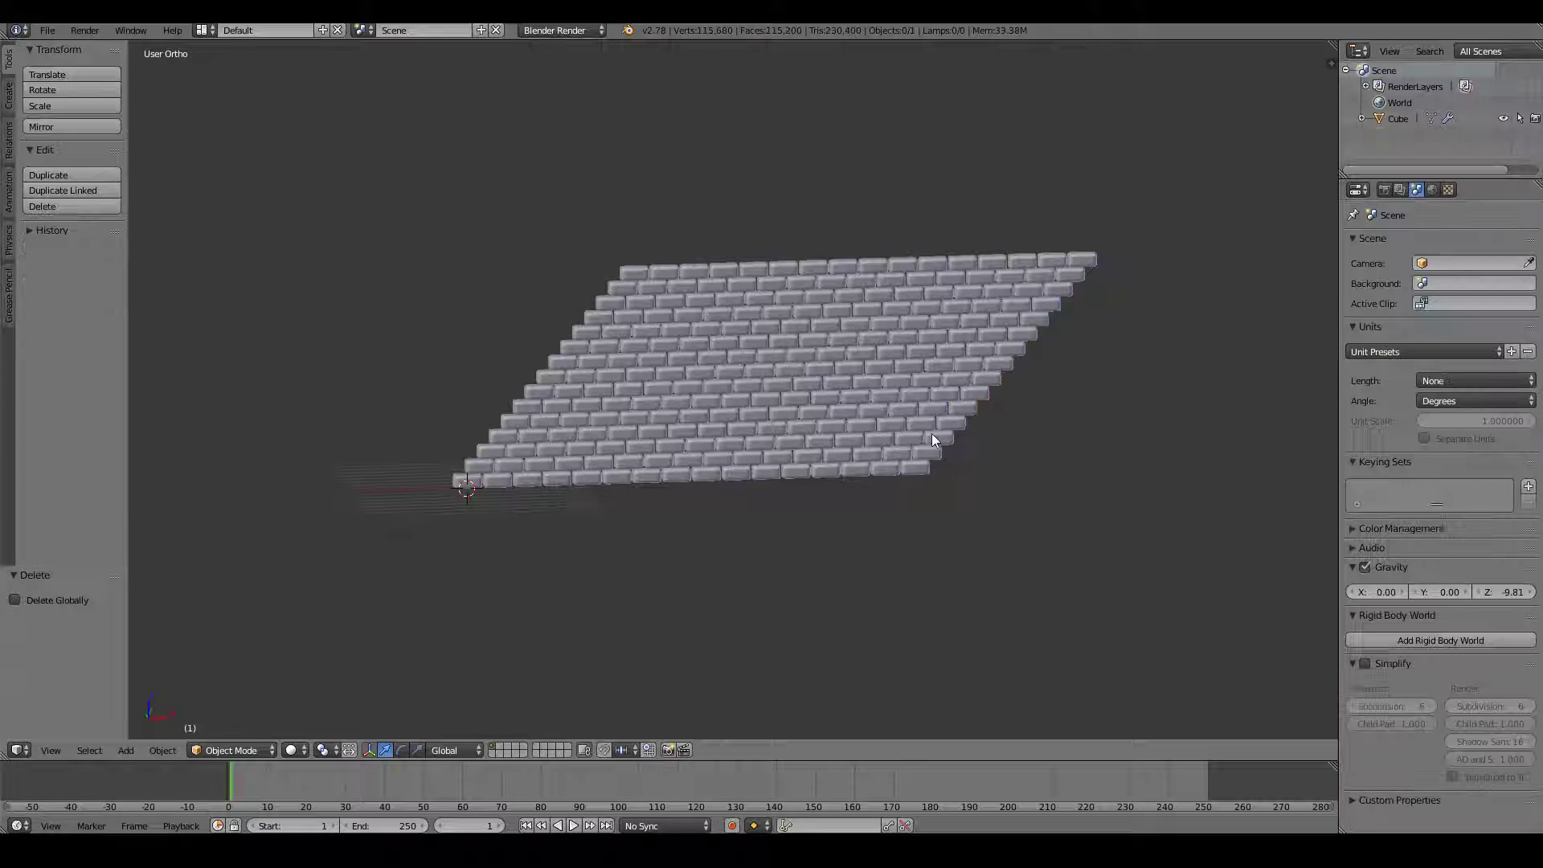
pyautogui.rightClick(854, 431)
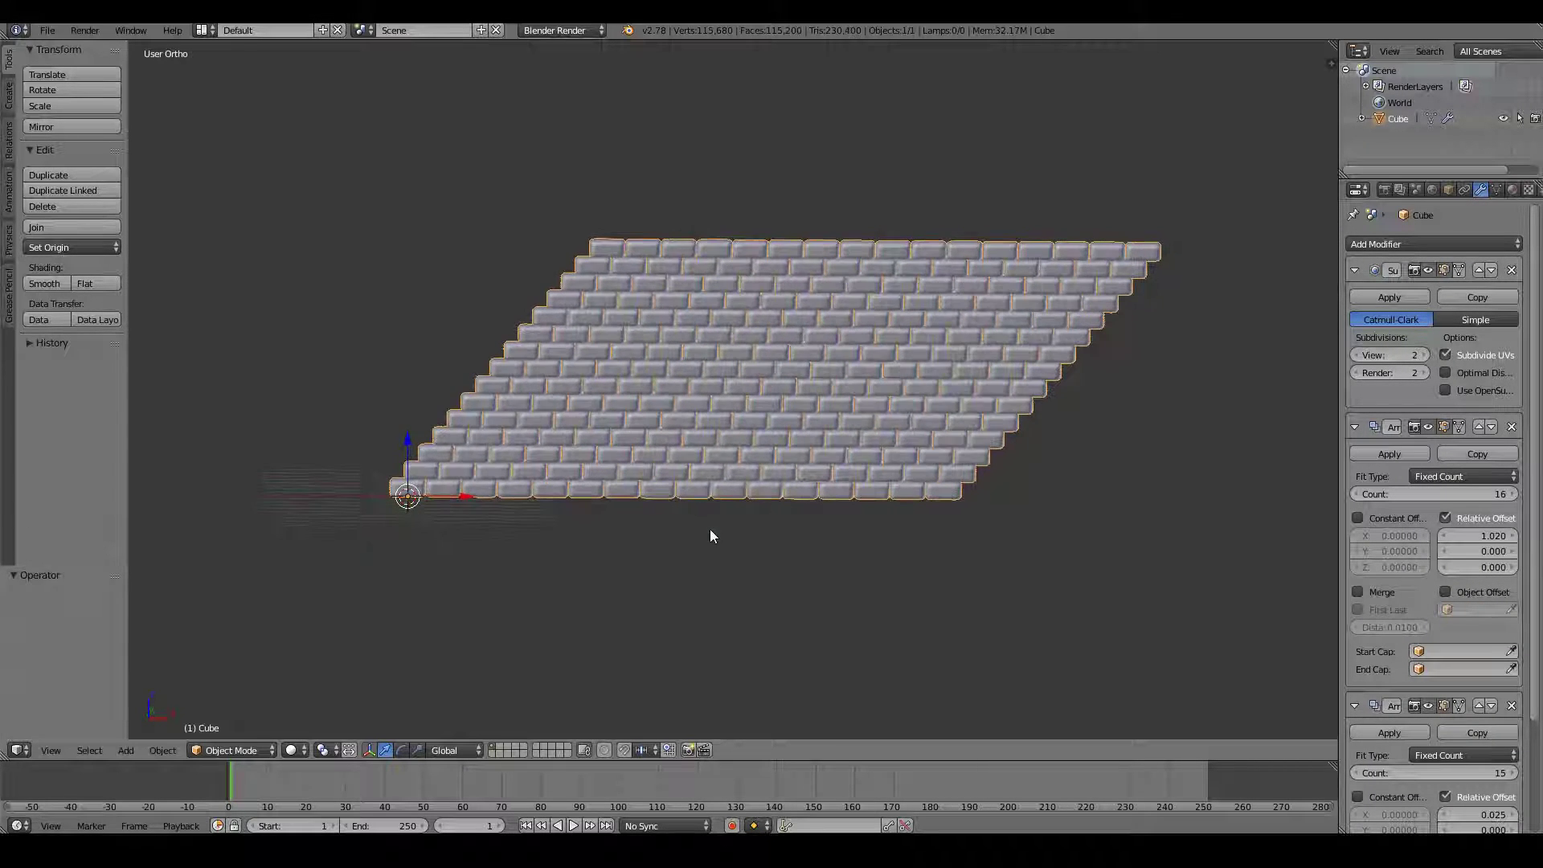
pyautogui.scroll(-3, 1454, 599)
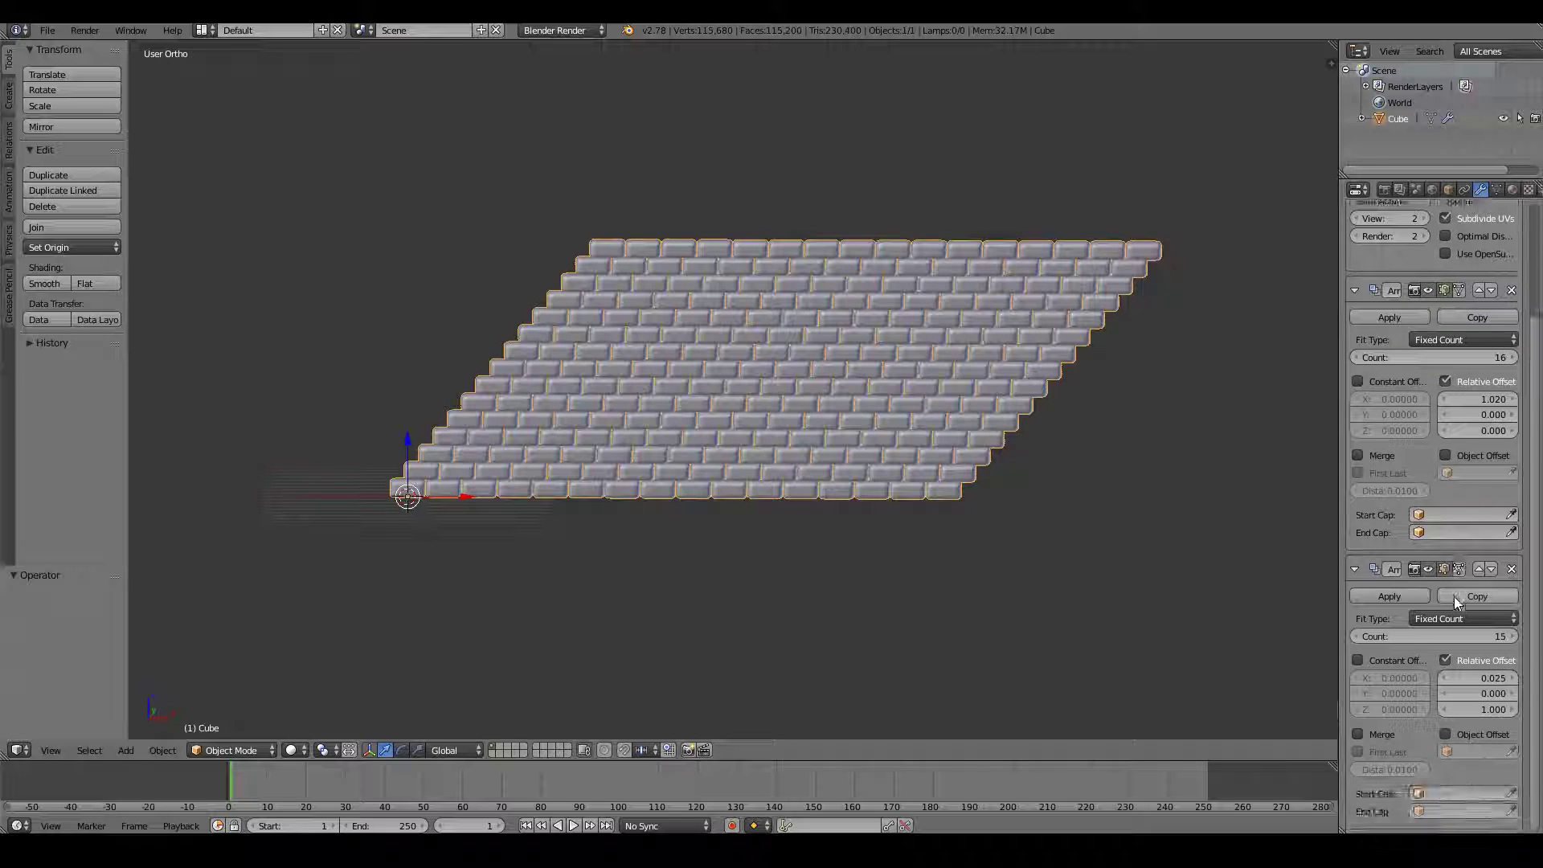
pyautogui.scroll(1, 1421, 353)
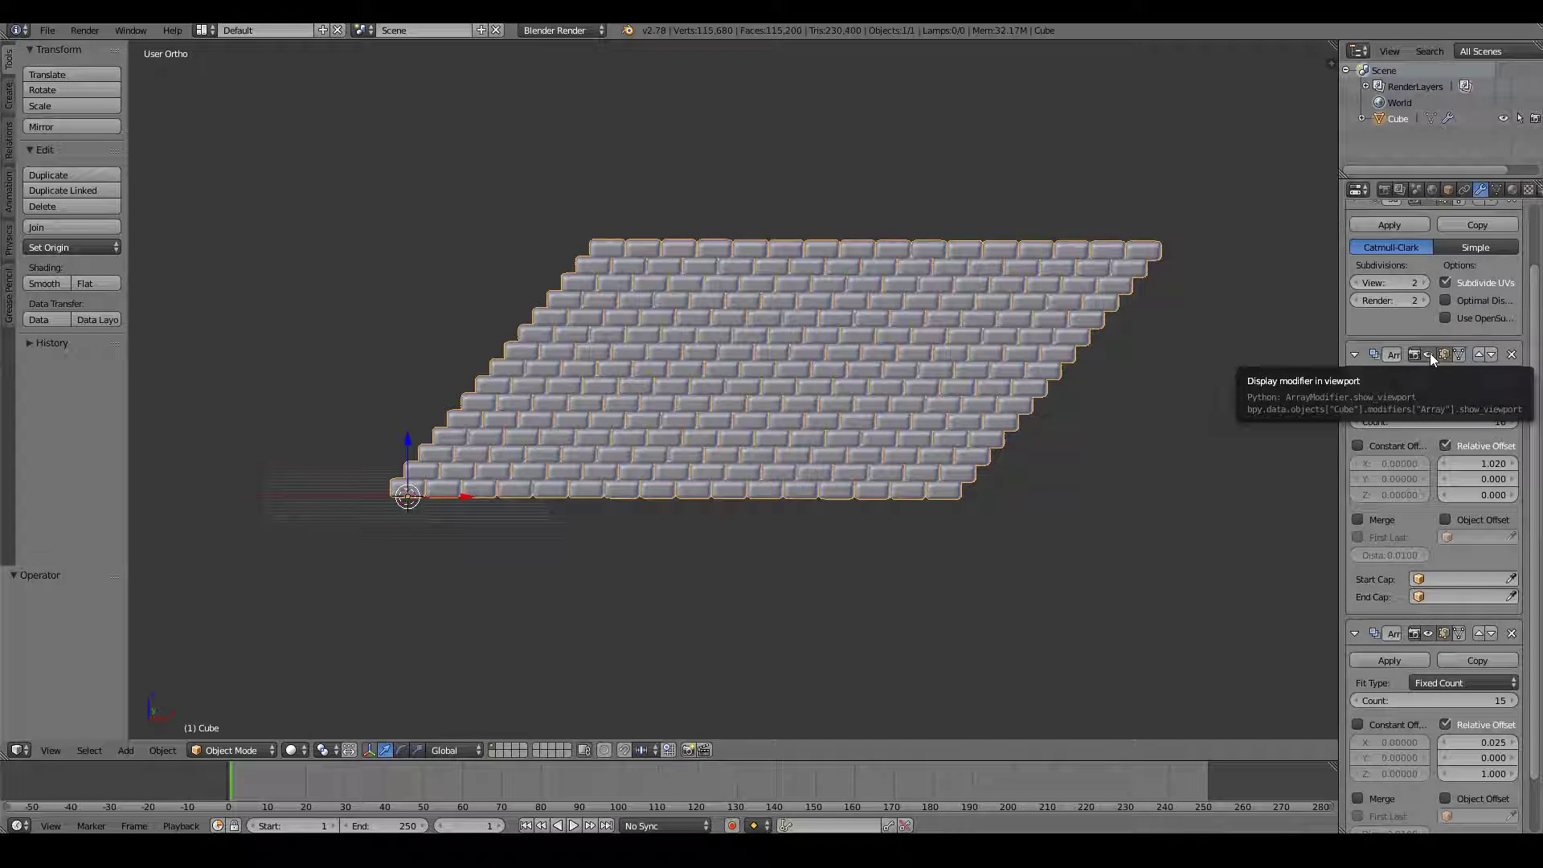
pyautogui.click(1430, 354)
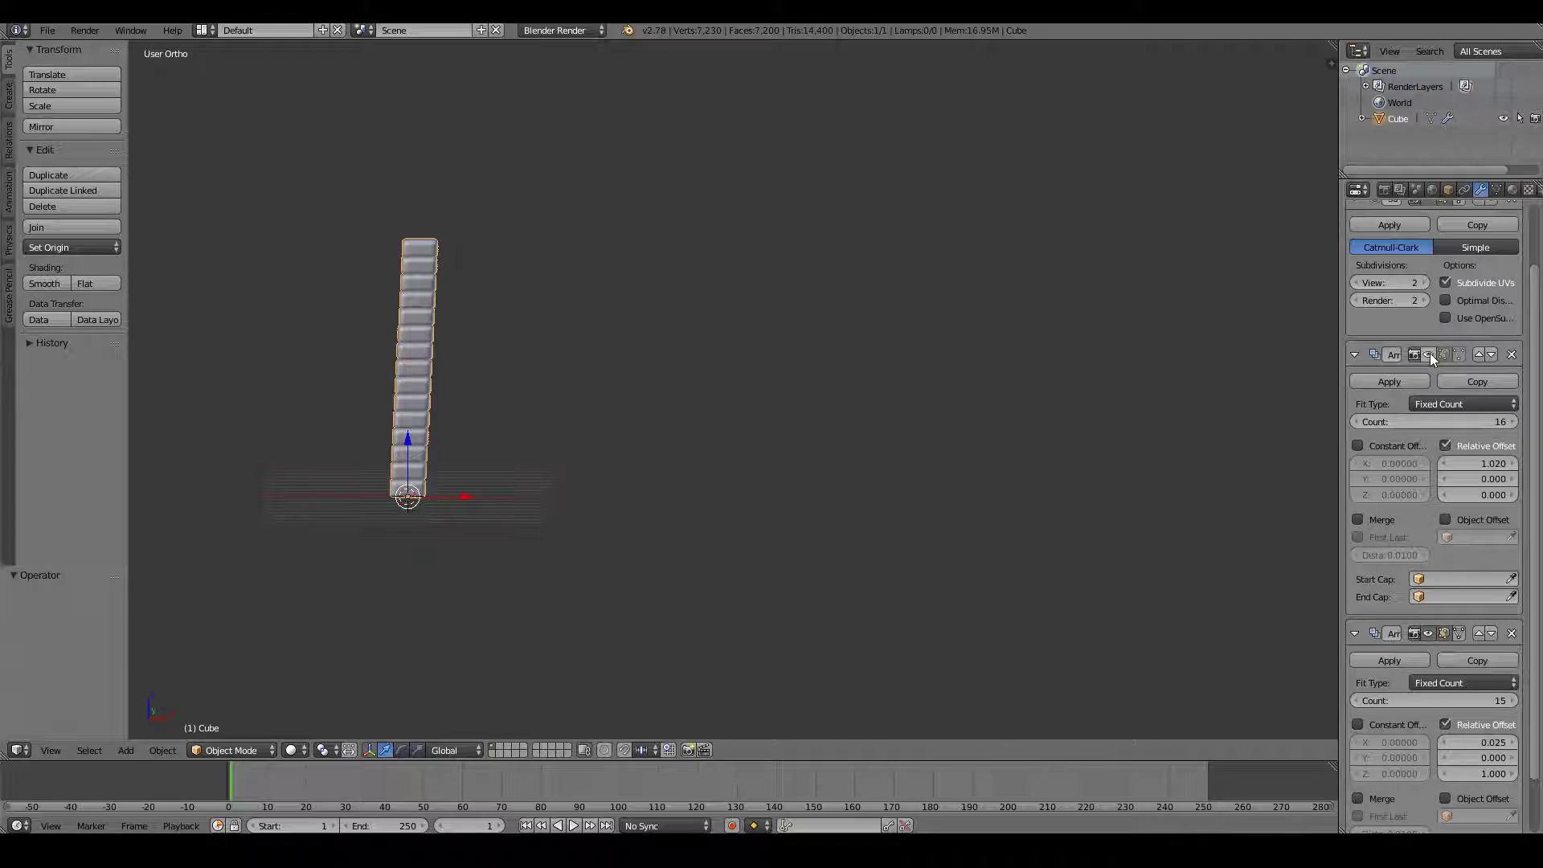
pyautogui.click(1429, 633)
pyautogui.keyDown('shift'); pyautogui.moveTo(493, 482); pyautogui.dragTo(605, 463, button='middle'); pyautogui.keyUp('shift')
pyautogui.scroll(5, 606, 464)
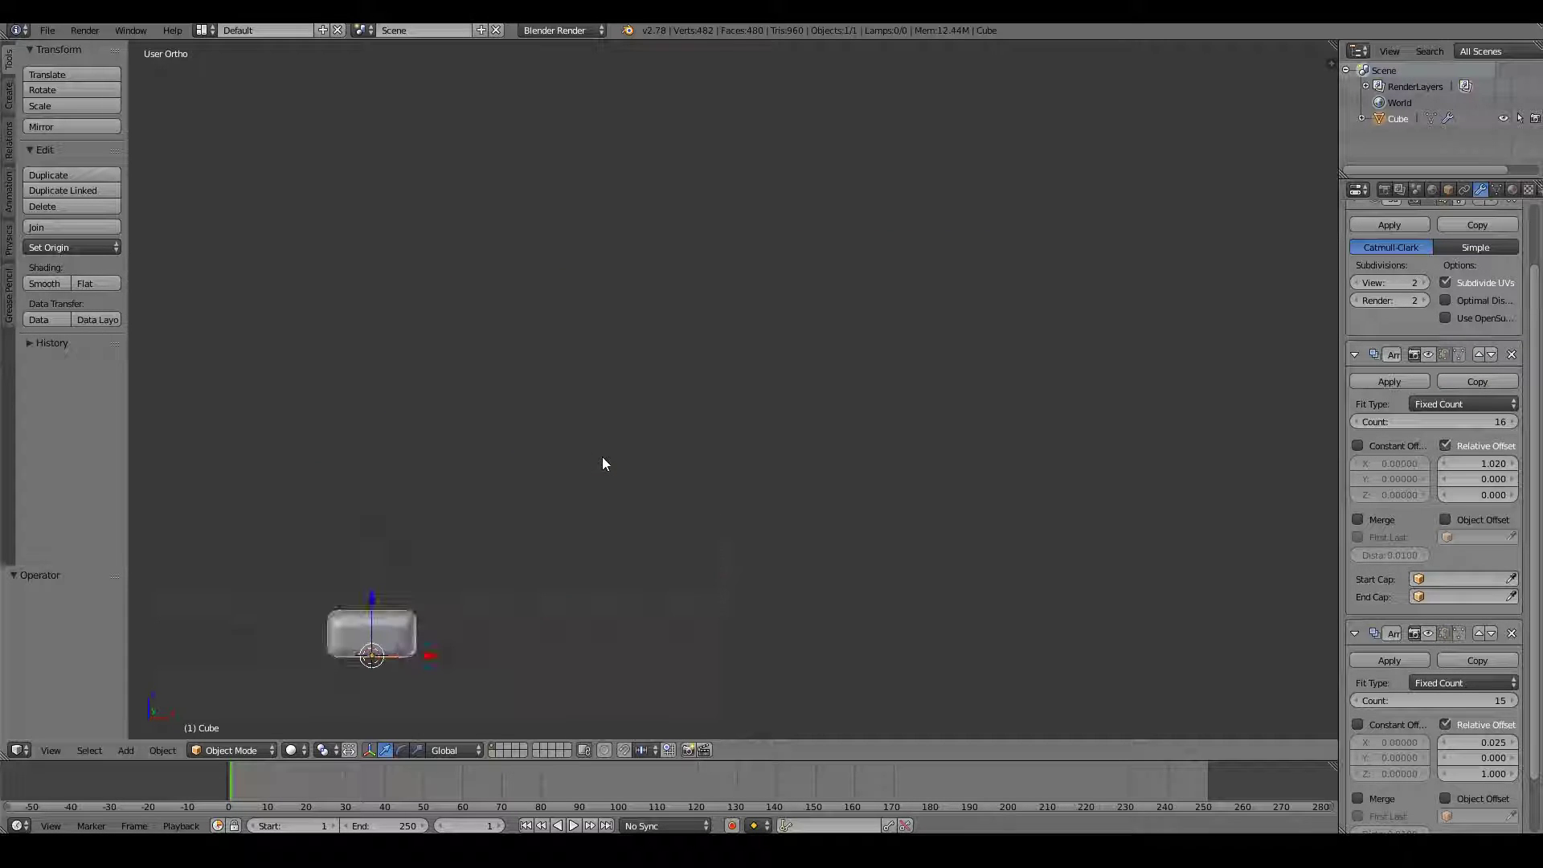
pyautogui.keyDown('ctrl'); pyautogui.hscroll(-5, 605, 464); pyautogui.keyUp('ctrl')
pyautogui.keyDown('shift'); pyautogui.scroll(-3, 605, 464); pyautogui.keyUp('shift')
pyautogui.scroll(2, 1434, 427)
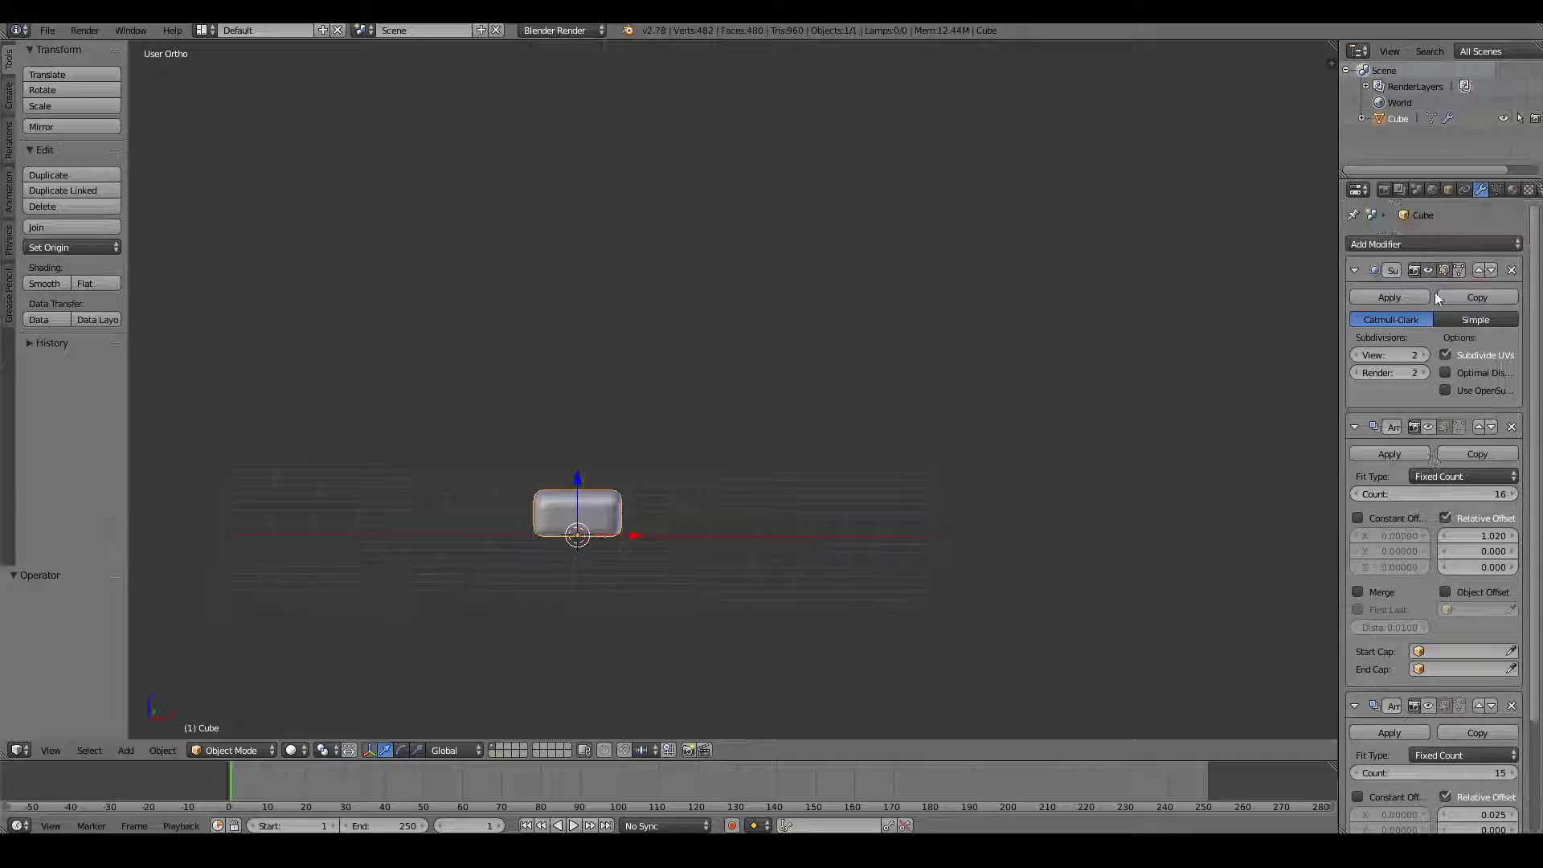
pyautogui.click(1428, 270)
pyautogui.scroll(3, 707, 505)
pyautogui.moveTo(706, 499); pyautogui.dragTo(699, 557, button='middle')
pyautogui.press('KP_1')
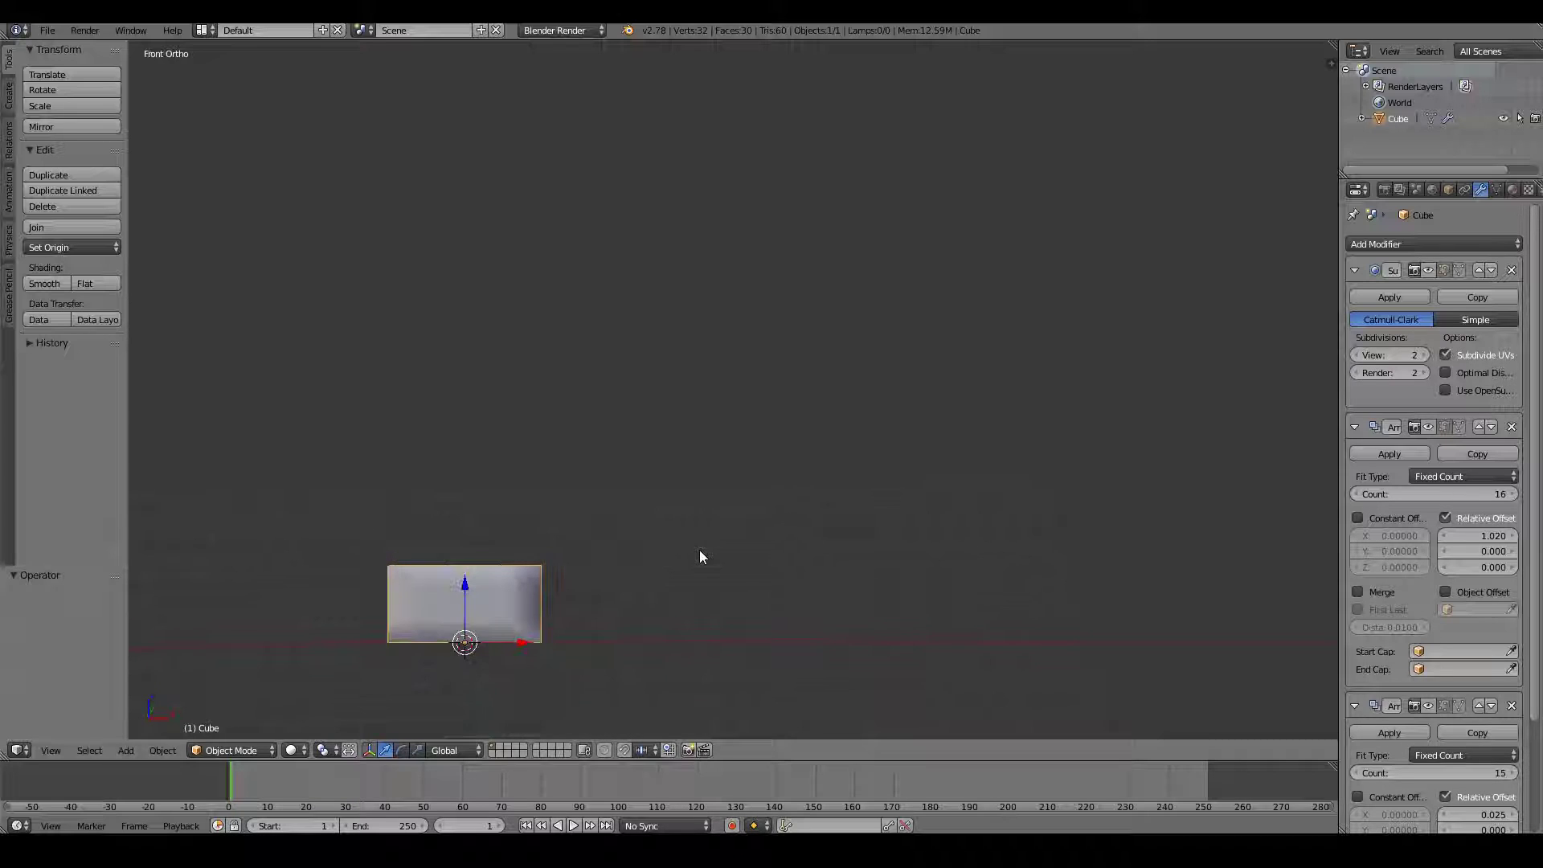
pyautogui.scroll(-3, 696, 556)
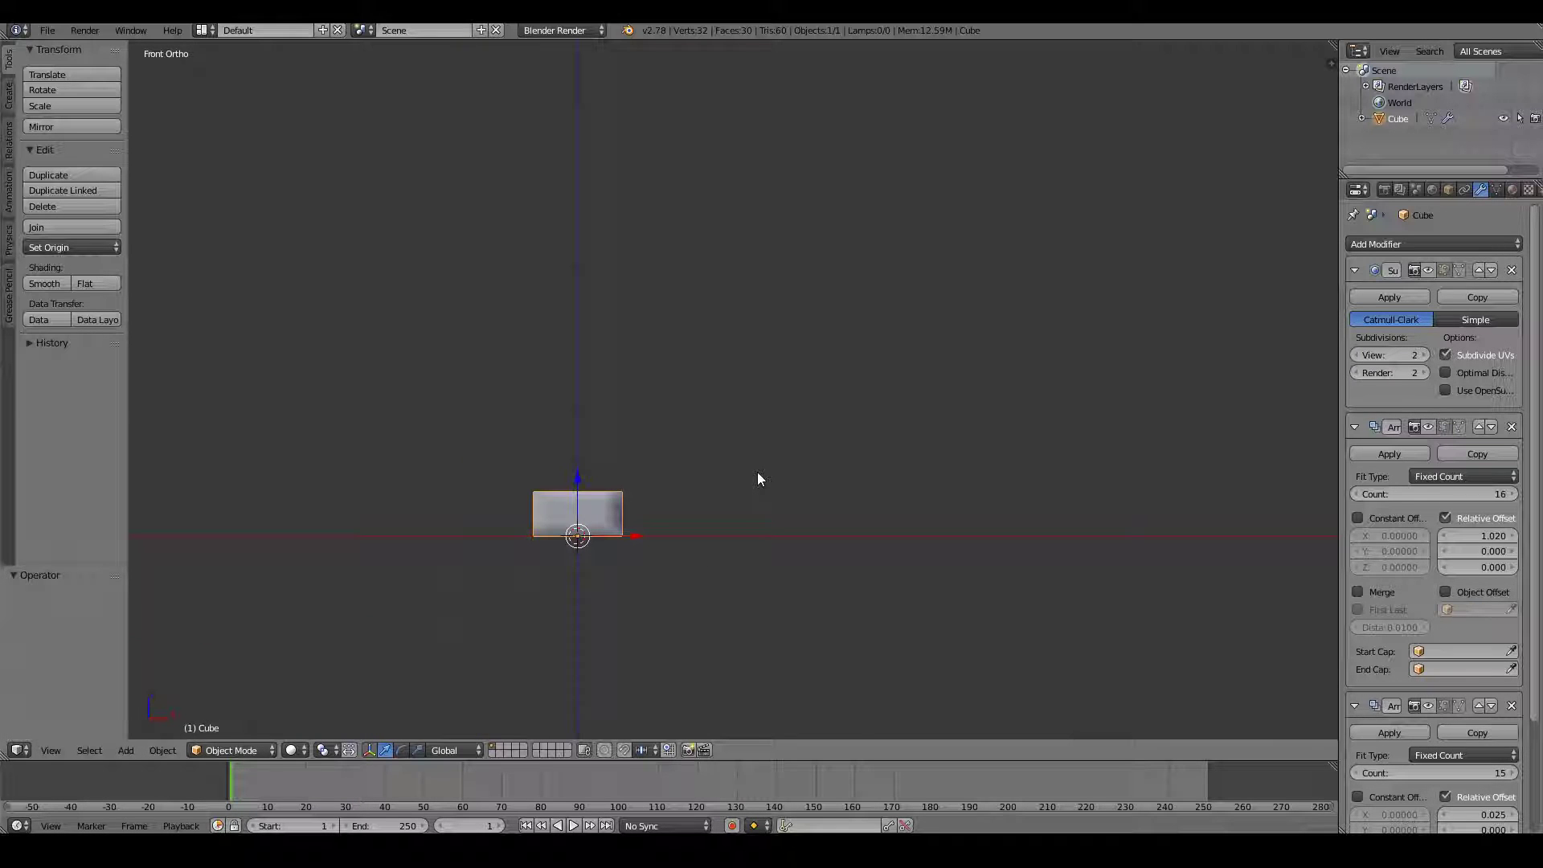
pyautogui.click(1428, 270)
pyautogui.click(1428, 426)
pyautogui.scroll(-2, 1430, 429)
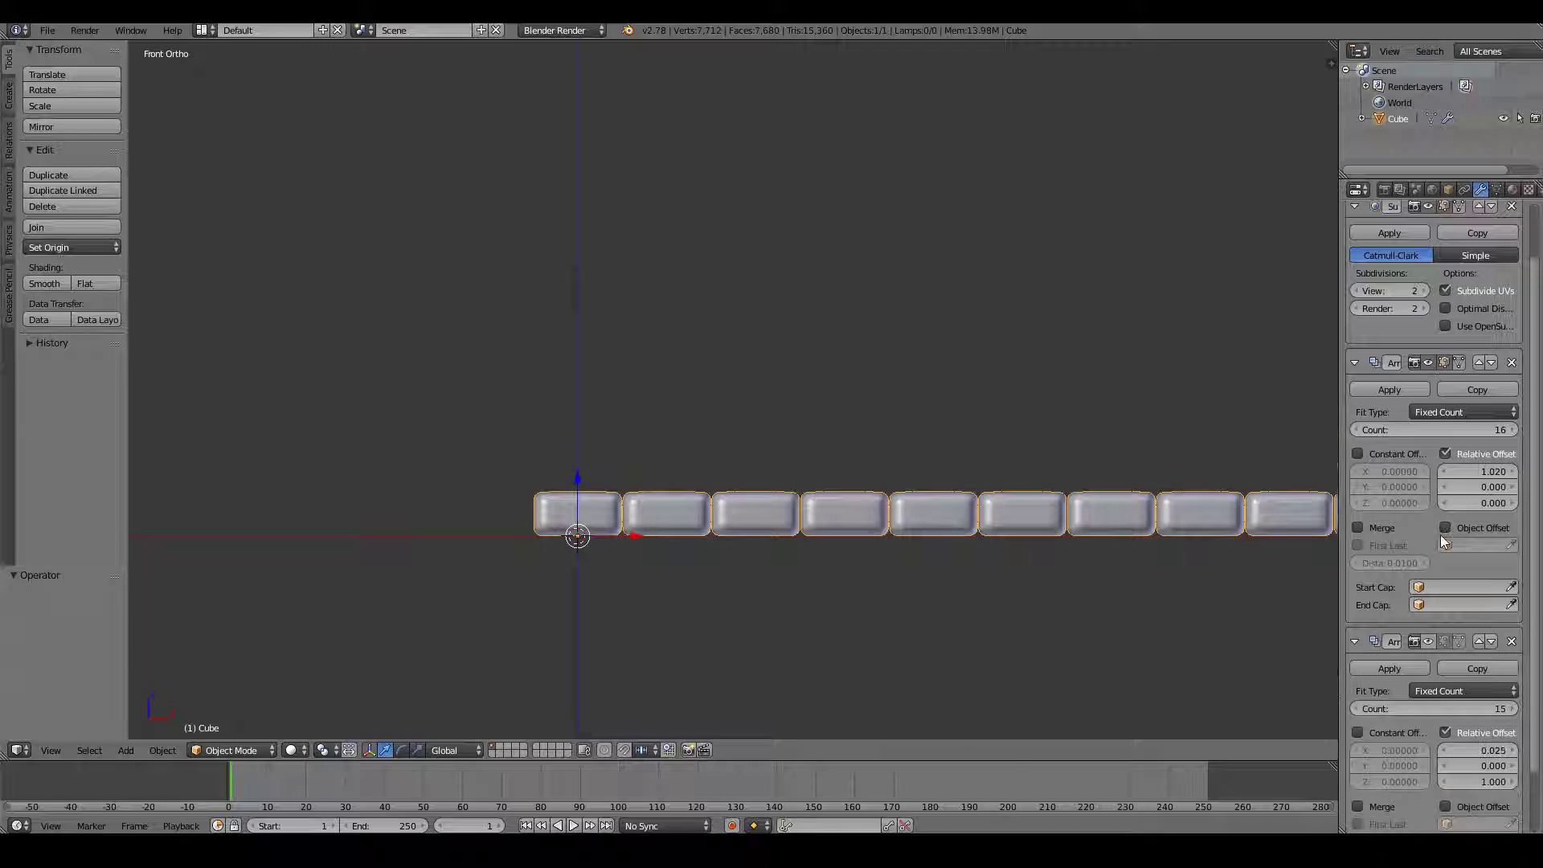
pyautogui.click(1428, 642)
pyautogui.keyDown('shift'); pyautogui.moveTo(877, 517); pyautogui.dragTo(924, 472, button='middle'); pyautogui.keyUp('shift')
pyautogui.scroll(-4, 925, 473)
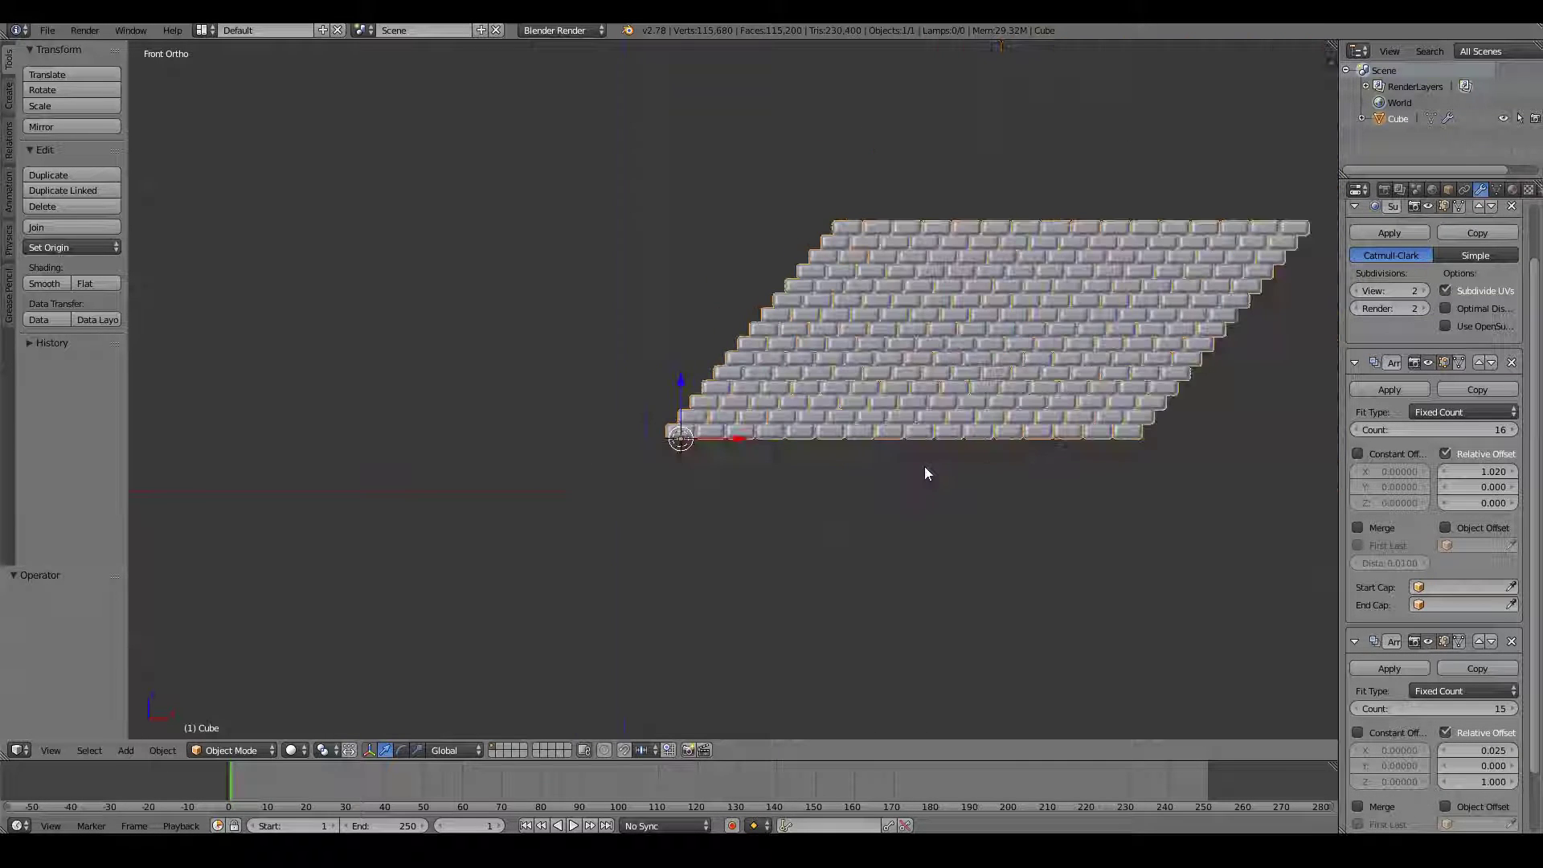
pyautogui.keyDown('ctrl'); pyautogui.scroll(4, 924, 472); pyautogui.keyUp('ctrl')
pyautogui.scroll(2, 924, 473)
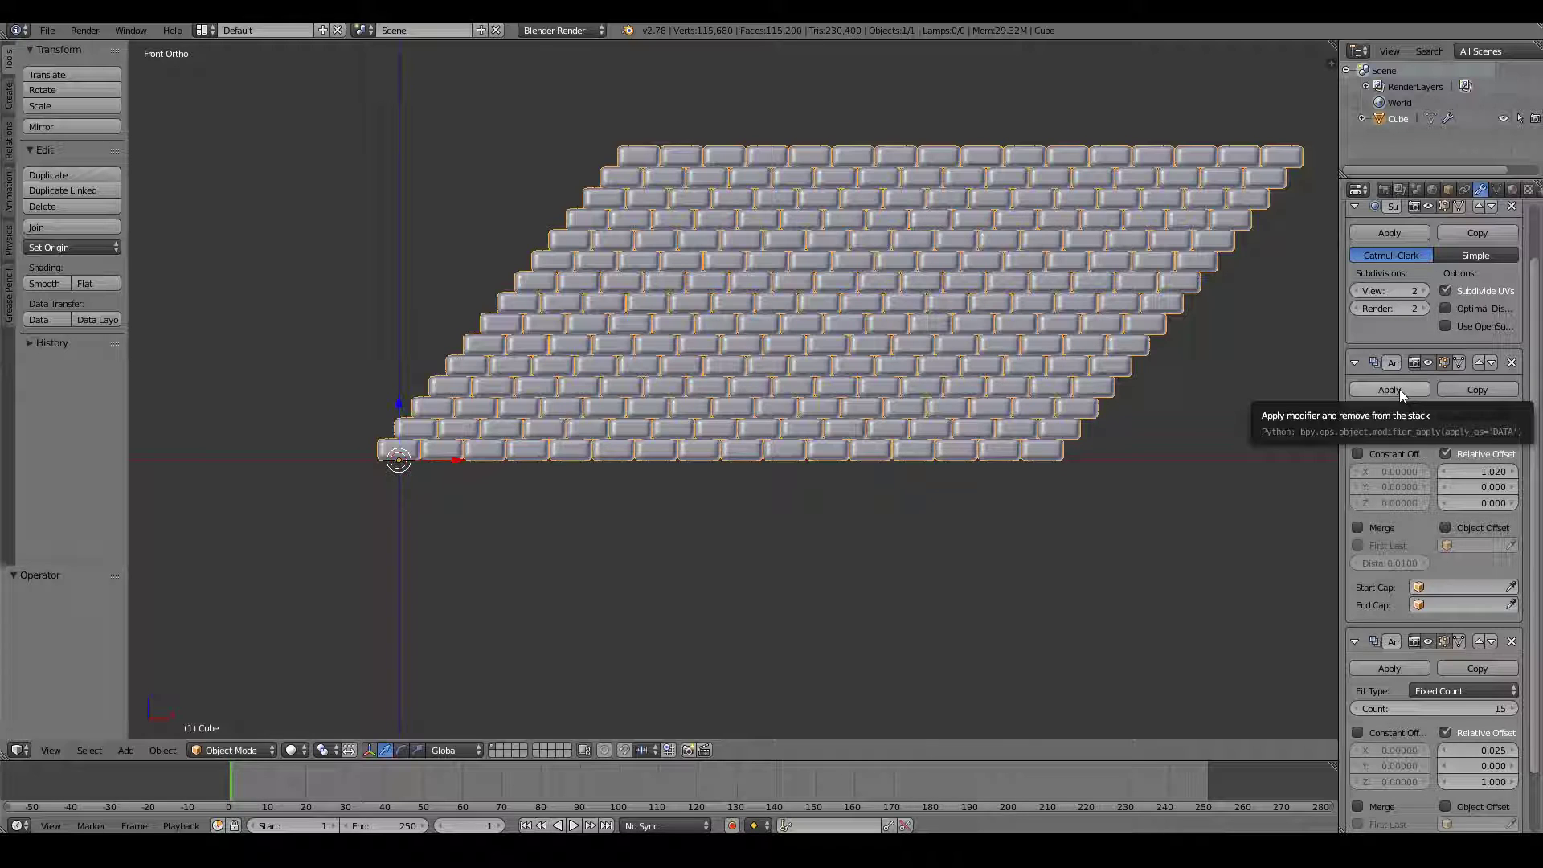
pyautogui.moveTo(852, 434); pyautogui.dragTo(774, 468, button='middle')
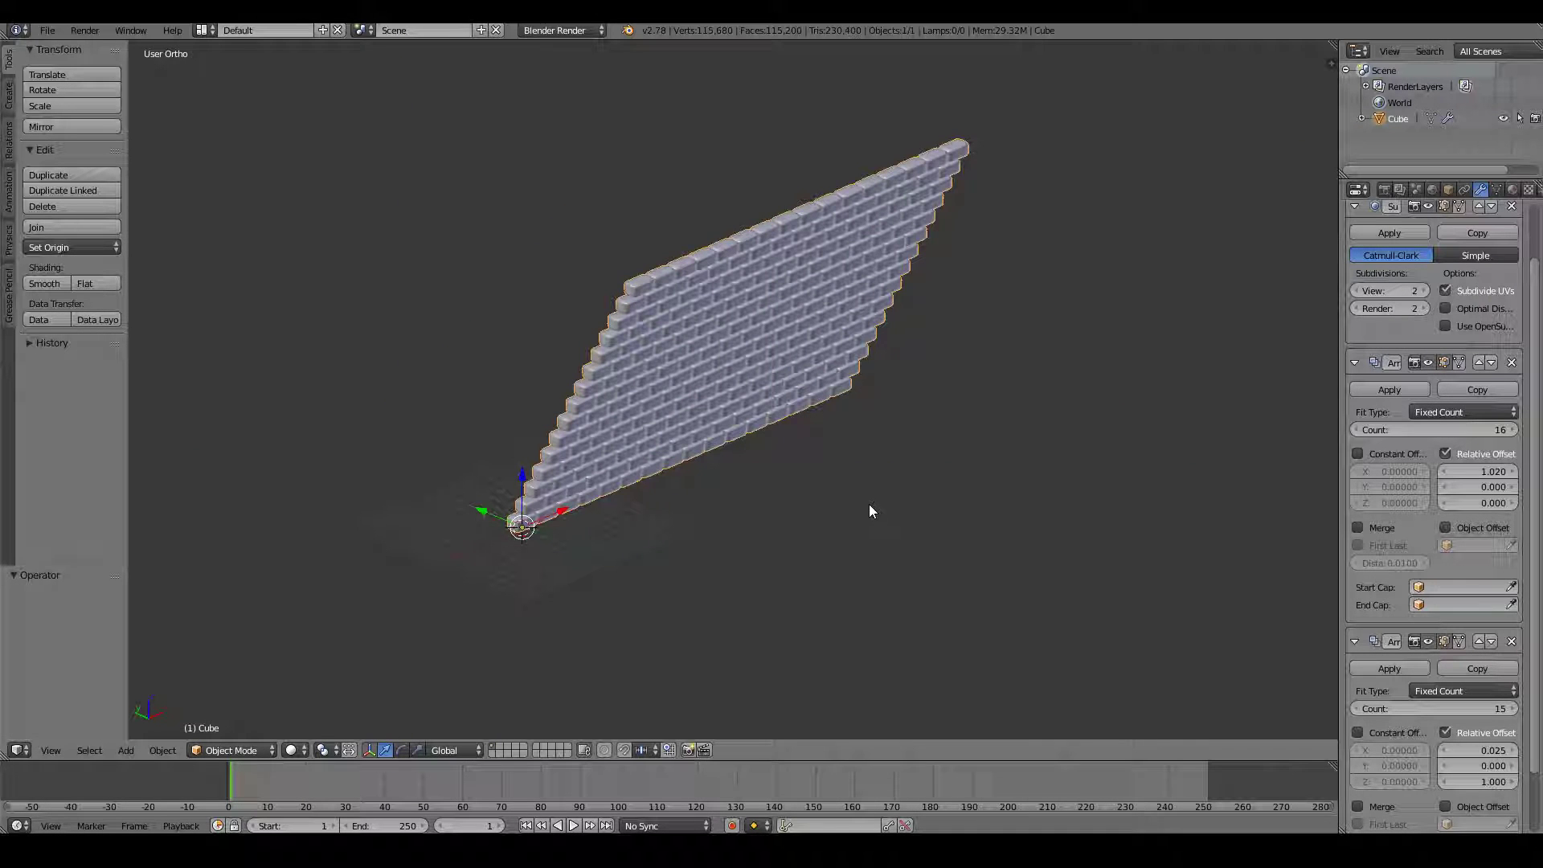
pyautogui.moveTo(975, 461); pyautogui.dragTo(853, 346, button='middle')
pyautogui.scroll(3, 932, 427)
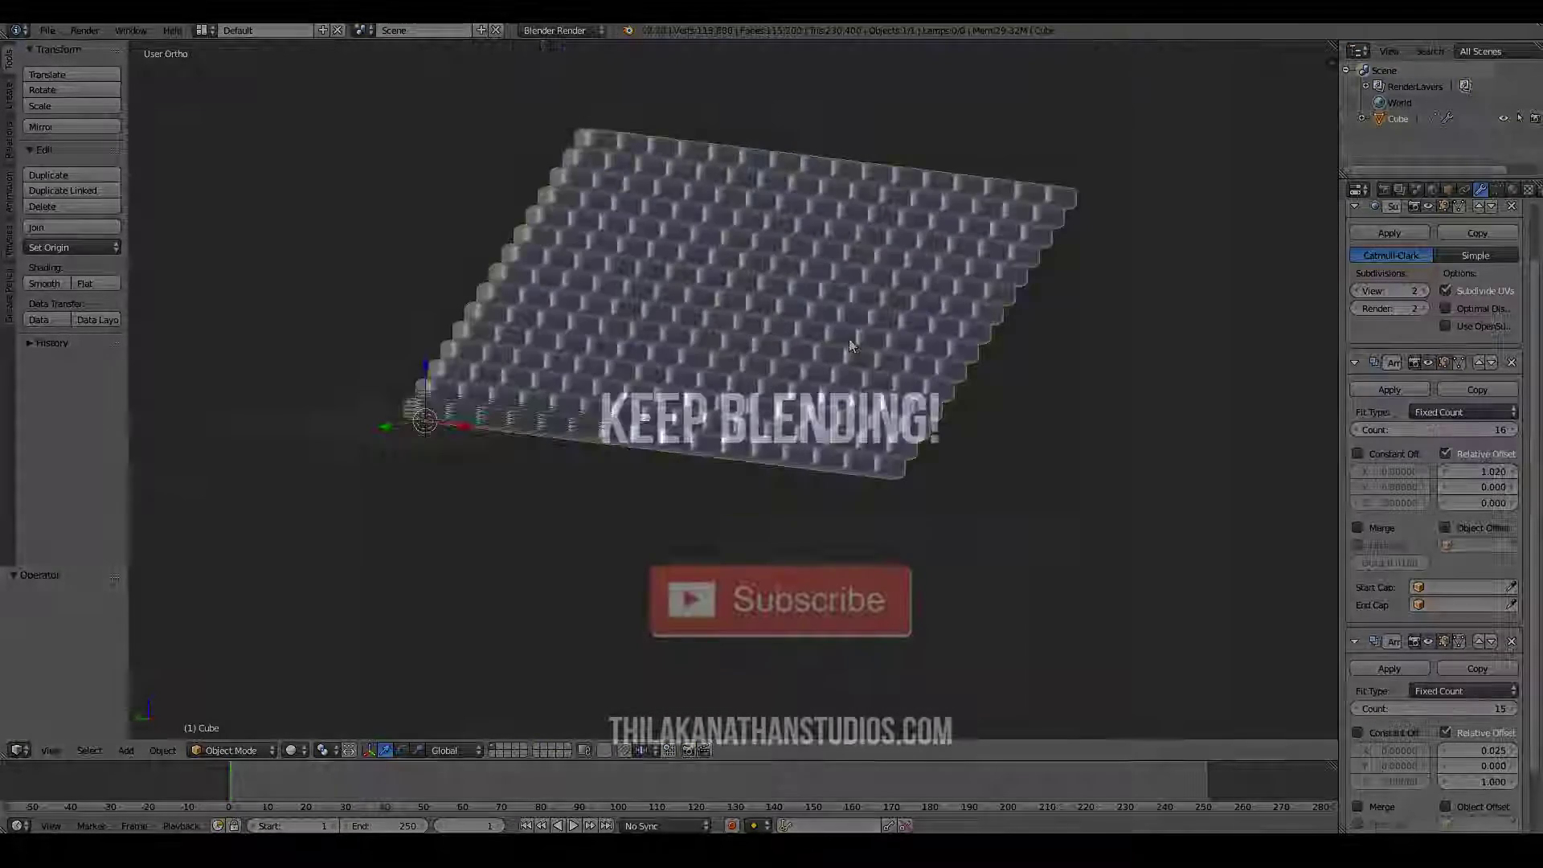